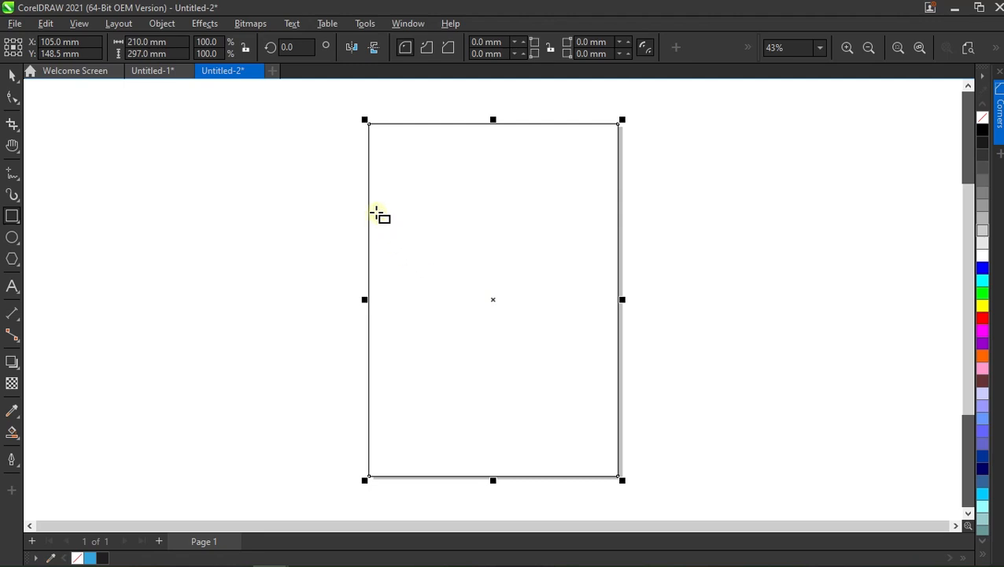
Draw a straight vertical freehand line about 200 mm long in the empty area left of the page.
key("space")
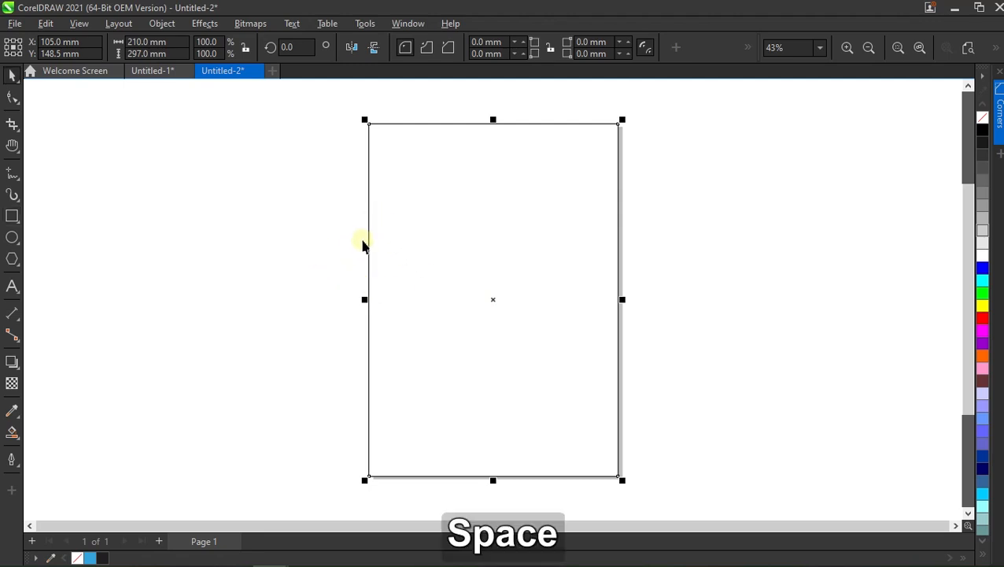
left_click(362, 246)
left_click(11, 171)
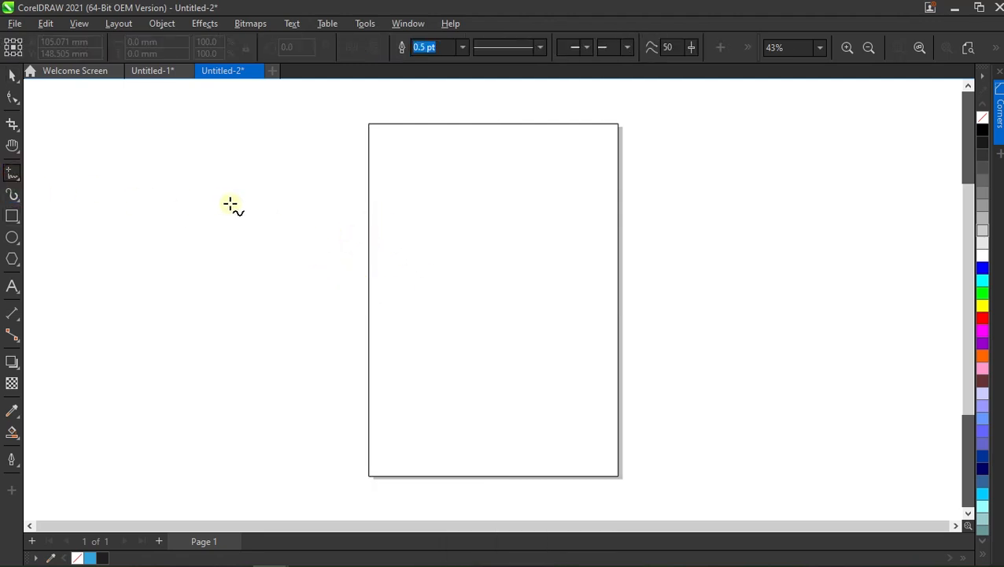
left_click(285, 200)
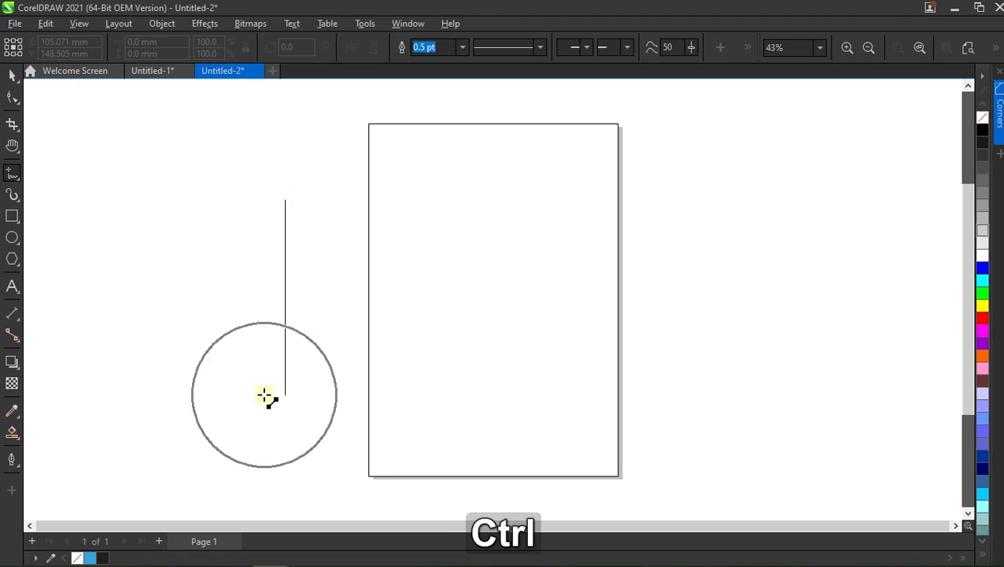
left_click(265, 439)
key("space")
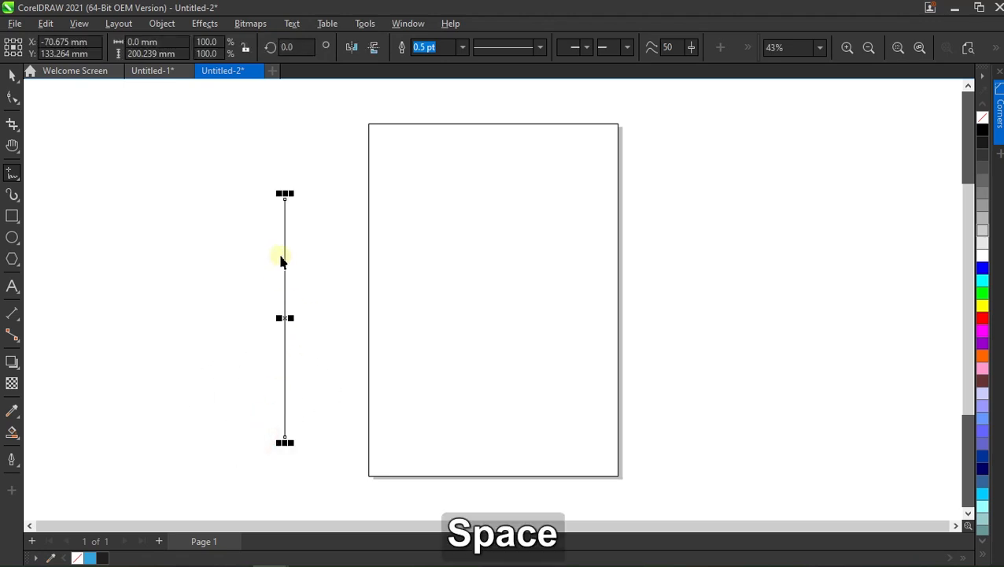
Rotate the vertical line to an angle of 315 degrees.
left_click_drag(295, 46, 247, 54)
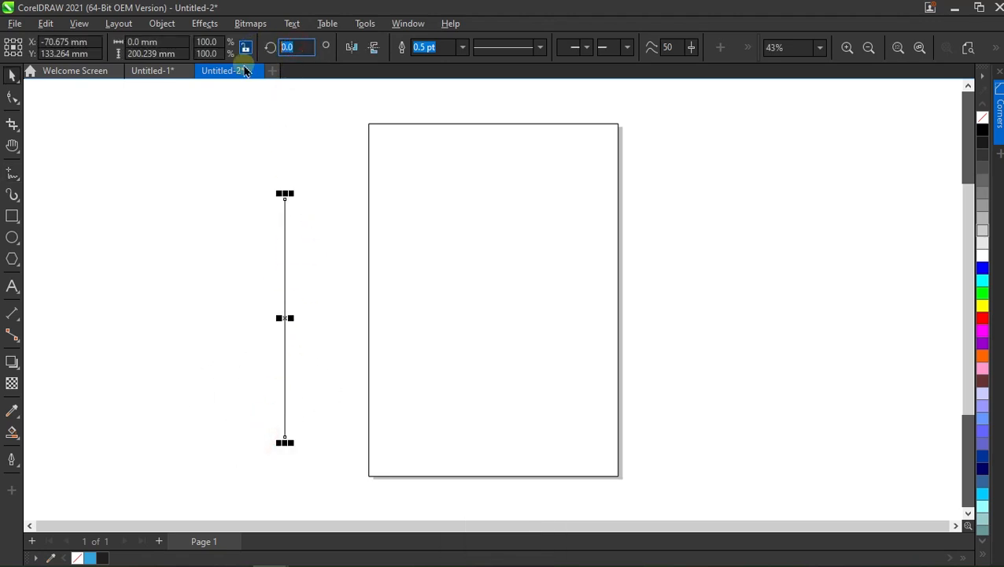
key("BackSpace")
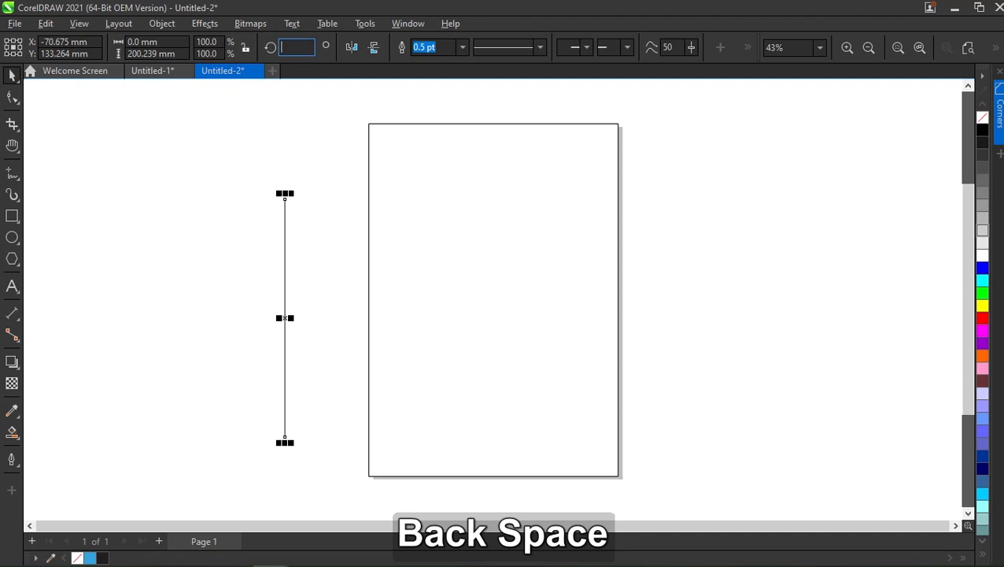
type("315")
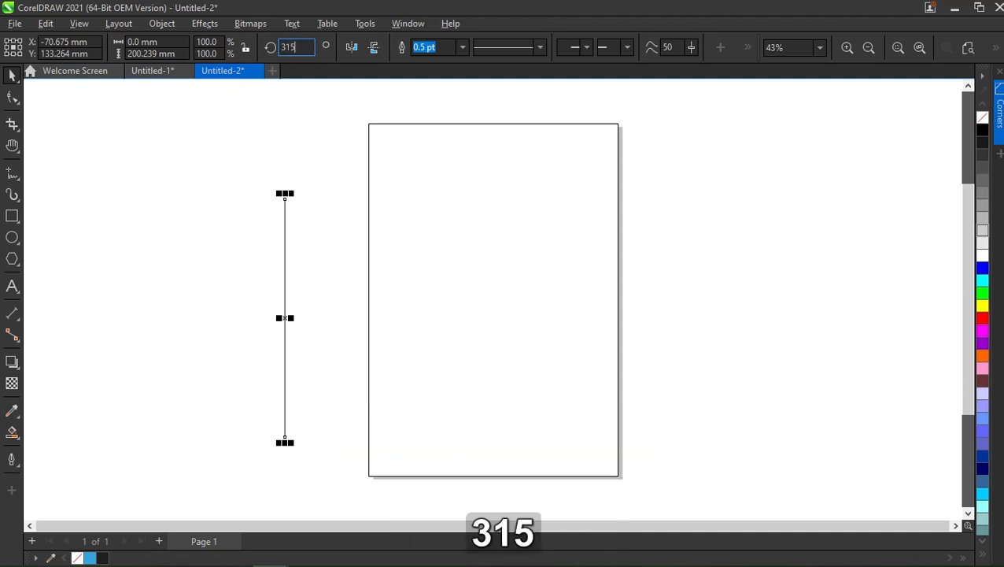
key("Return")
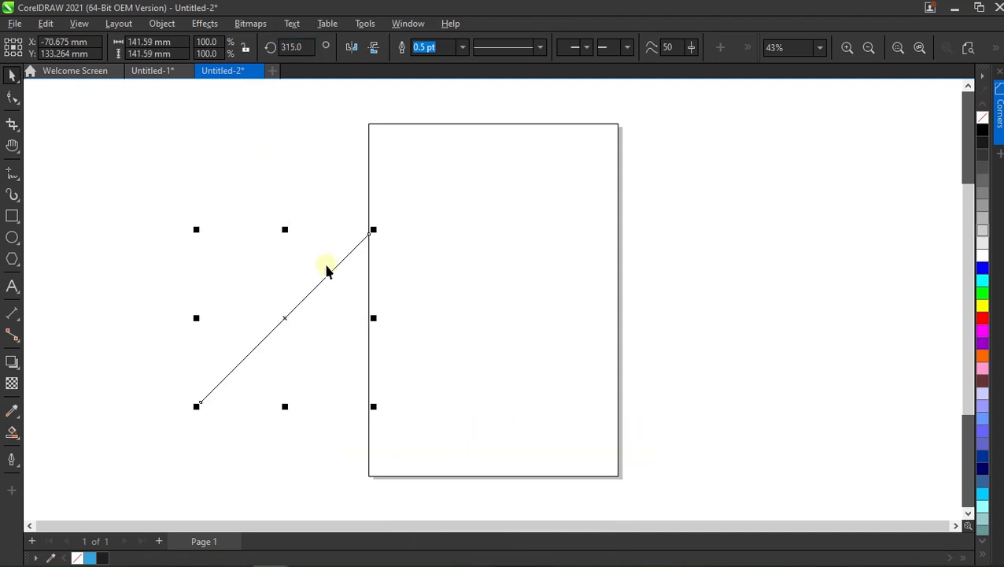
Move the diagonal line across the page's upper-left part and enlarge it proportionally to about 223 mm in width and height.
left_click_drag(387, 231, 566, 113)
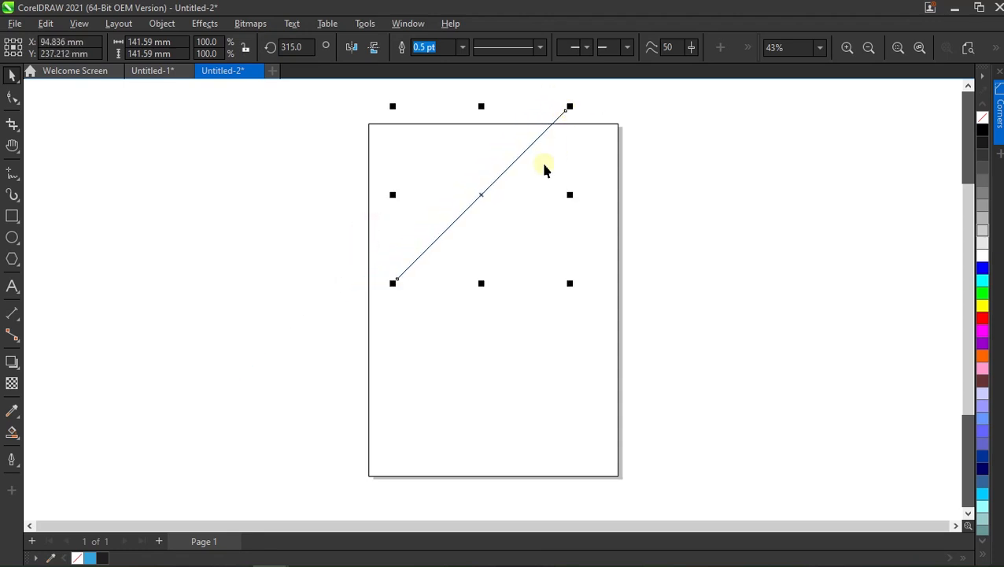
left_click_drag(390, 283, 295, 378)
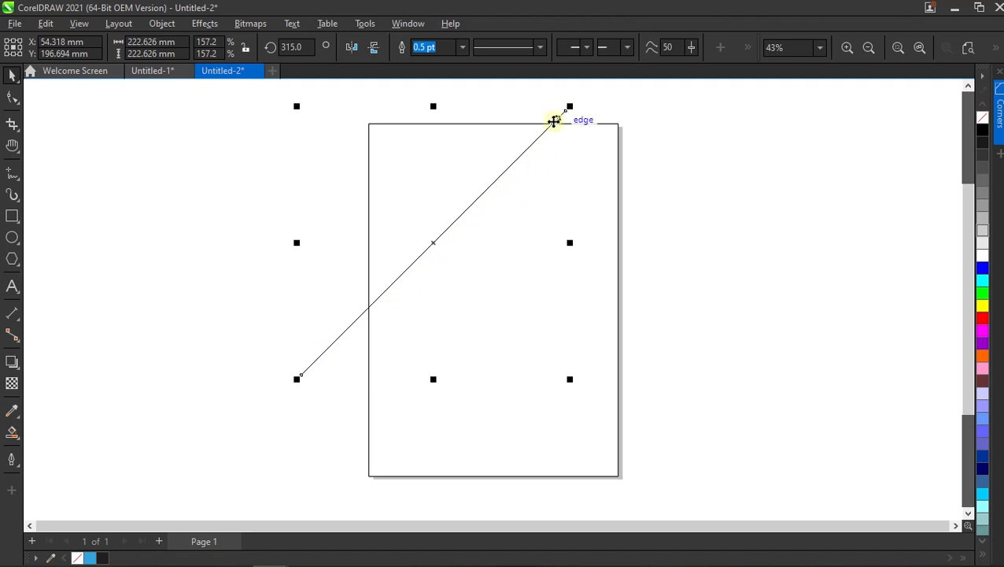
left_click_drag(563, 122, 579, 122)
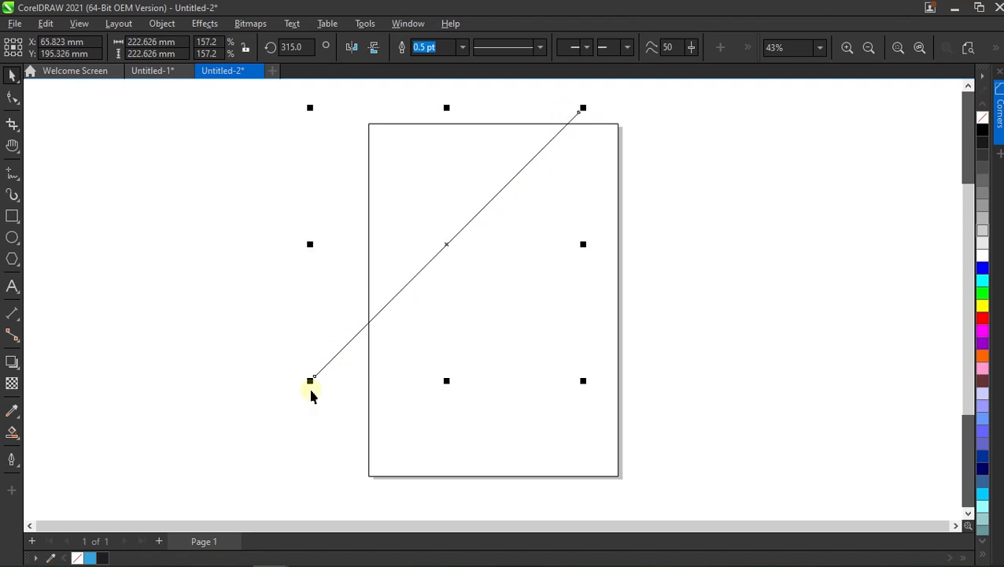
Place a parallel copy of the diagonal line across the page's lower-right part.
left_click_drag(449, 245, 542, 383)
key("ctrl+z")
left_click_drag(448, 244, 549, 376)
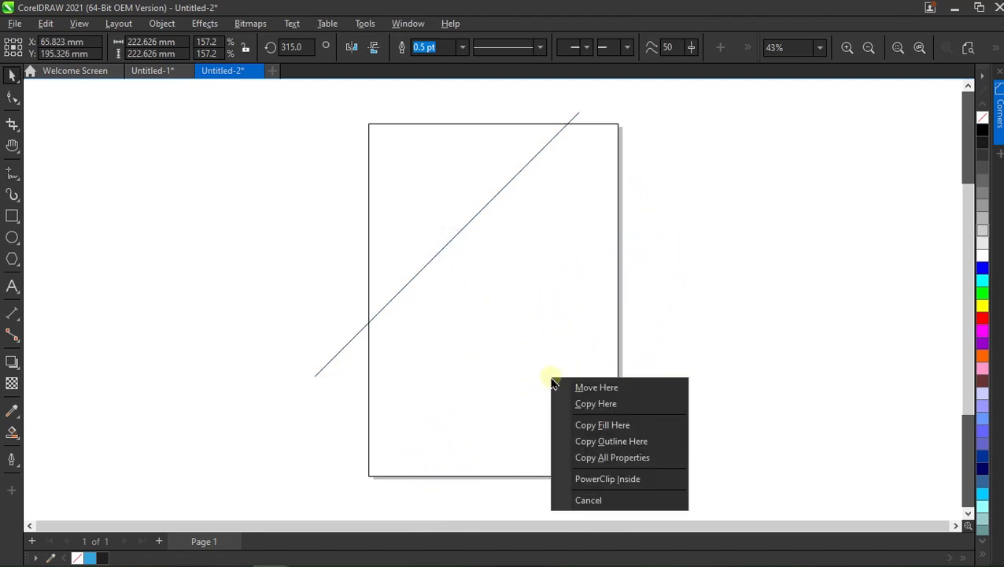
left_click(611, 406)
left_click(695, 347)
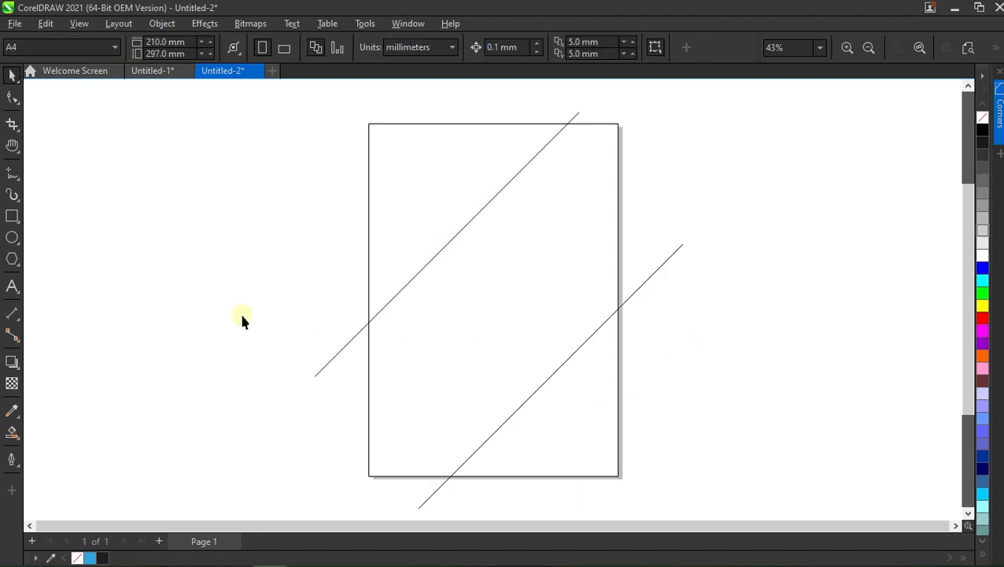
Draw an upright rectangle about 101 mm wide and 183 mm high left of the page.
left_click(12, 215)
left_click_drag(190, 207, 310, 424)
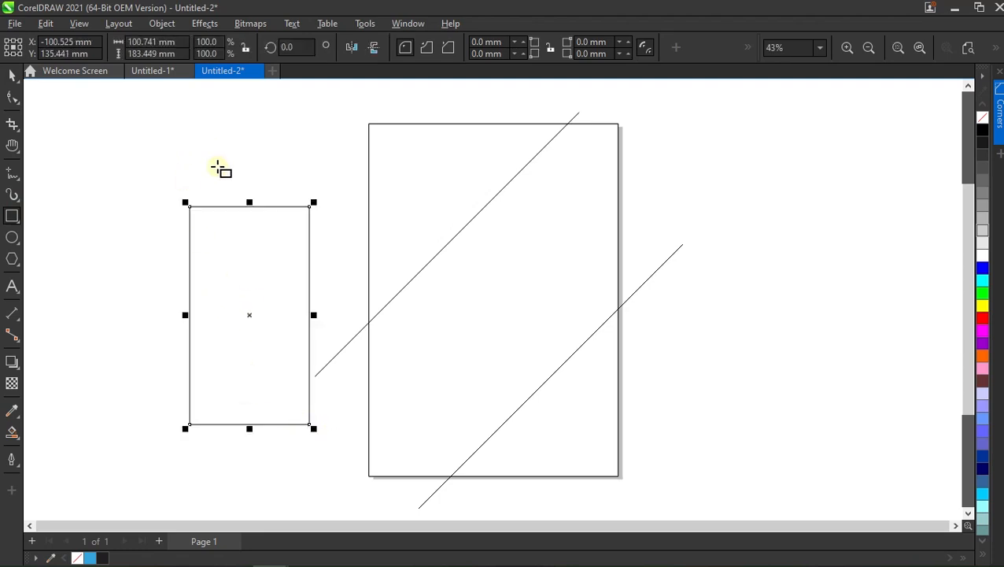
key("space")
Rotate the rectangle to an angle of 45 degrees.
left_click(261, 282)
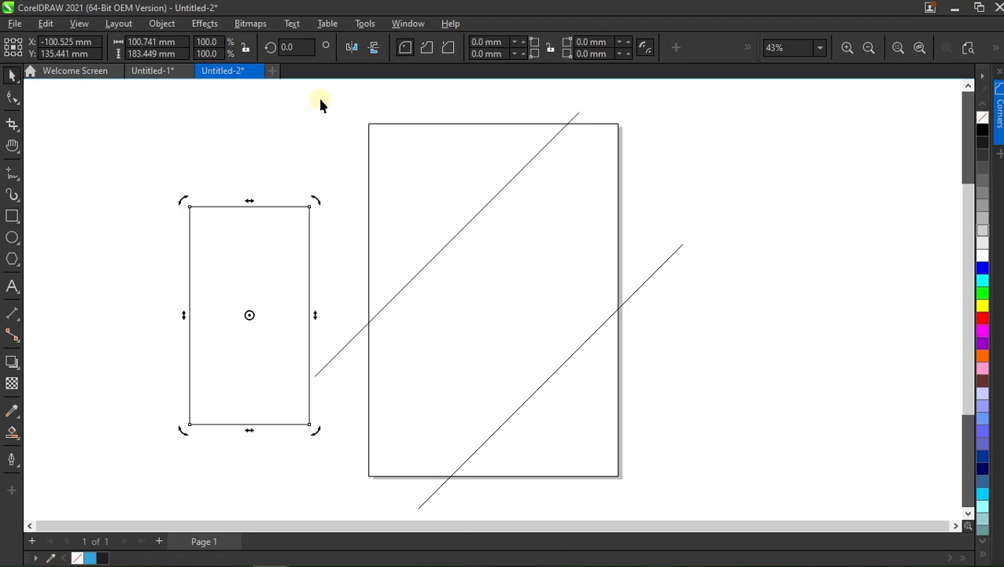
left_click(295, 48)
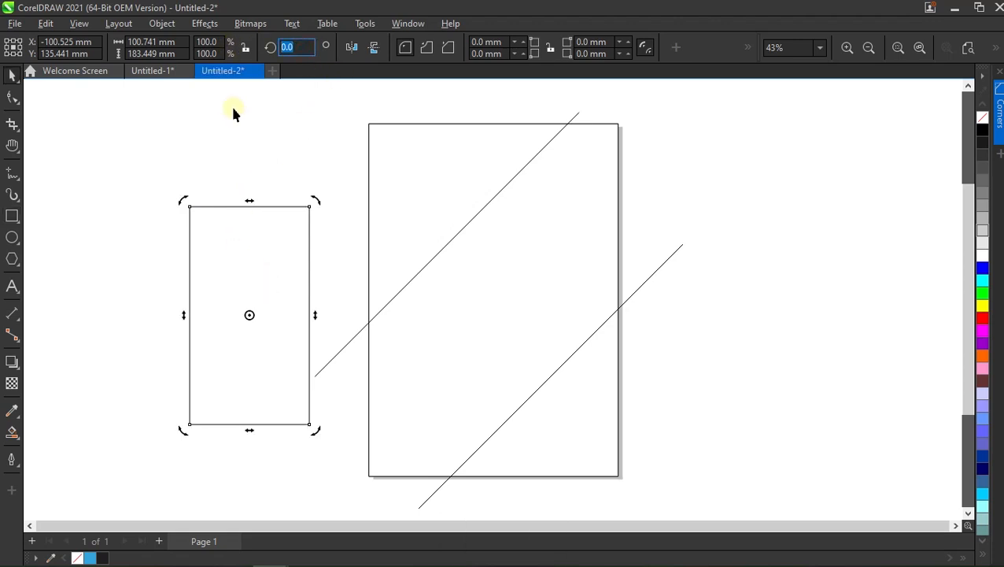
type("45")
key("Return")
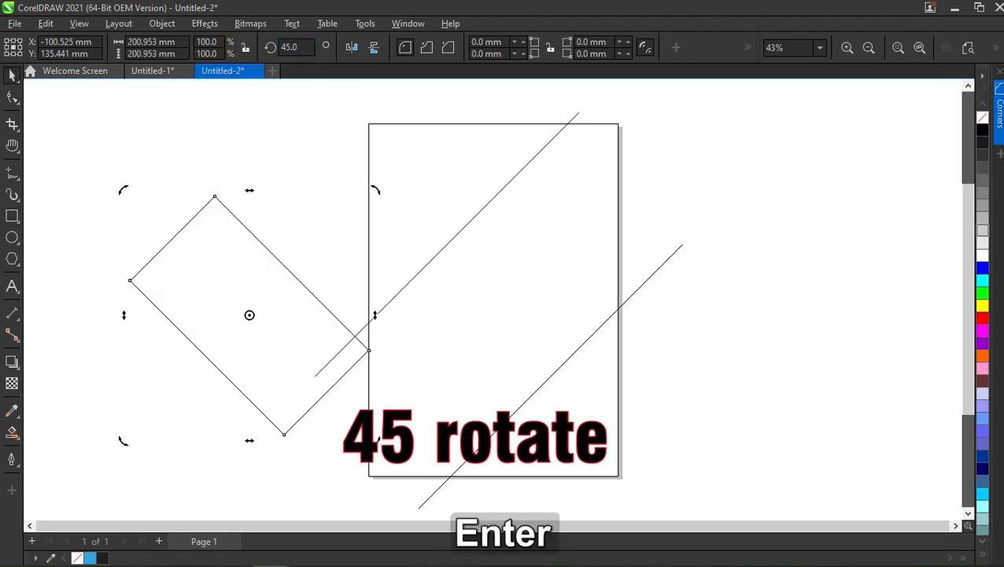
left_click(233, 109)
Move the rotated rectangle onto the page so it spans both diagonal lines, and convert it to curves.
left_click(258, 236)
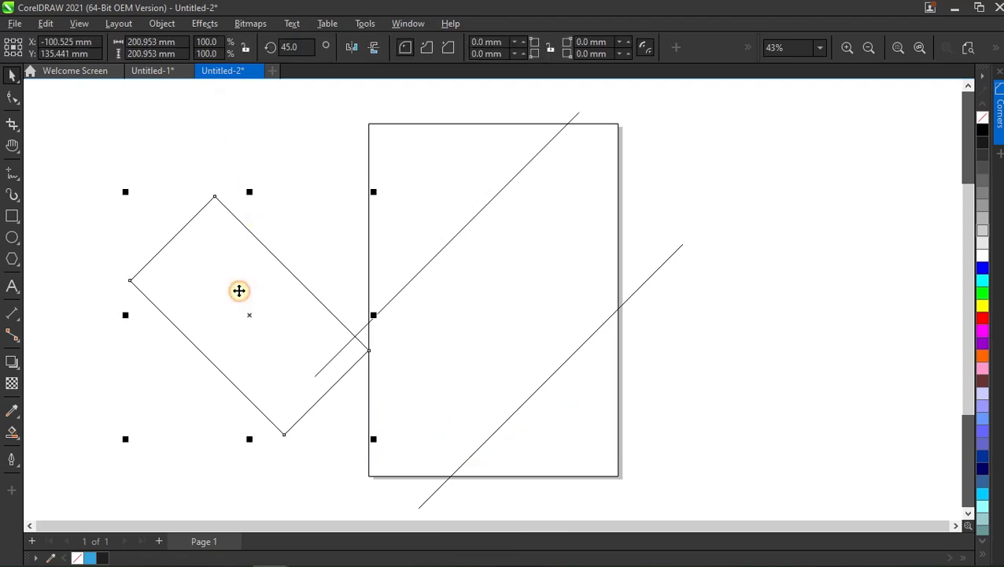
left_click_drag(243, 318, 491, 341)
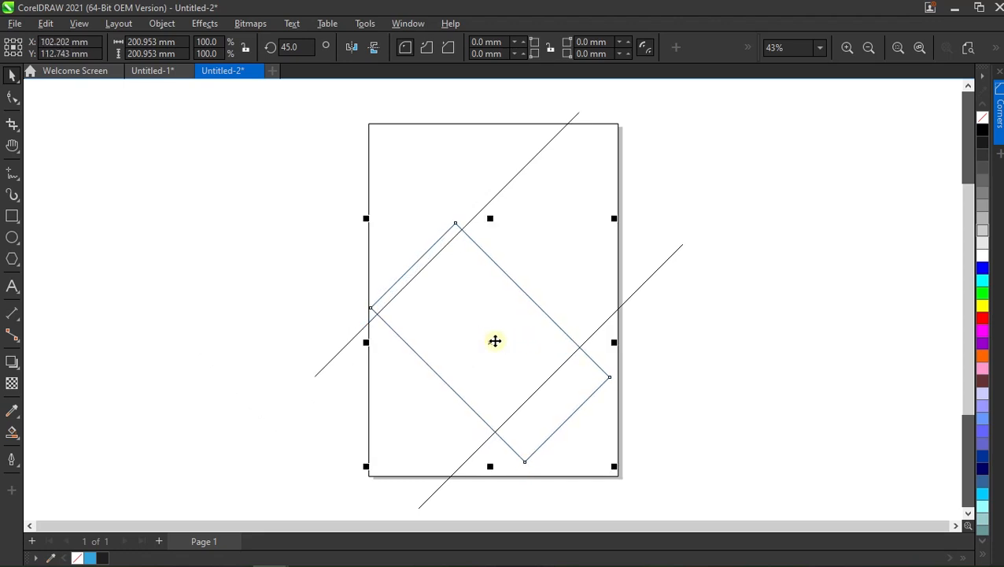
left_click(714, 341)
left_click(488, 324)
right_click(455, 309)
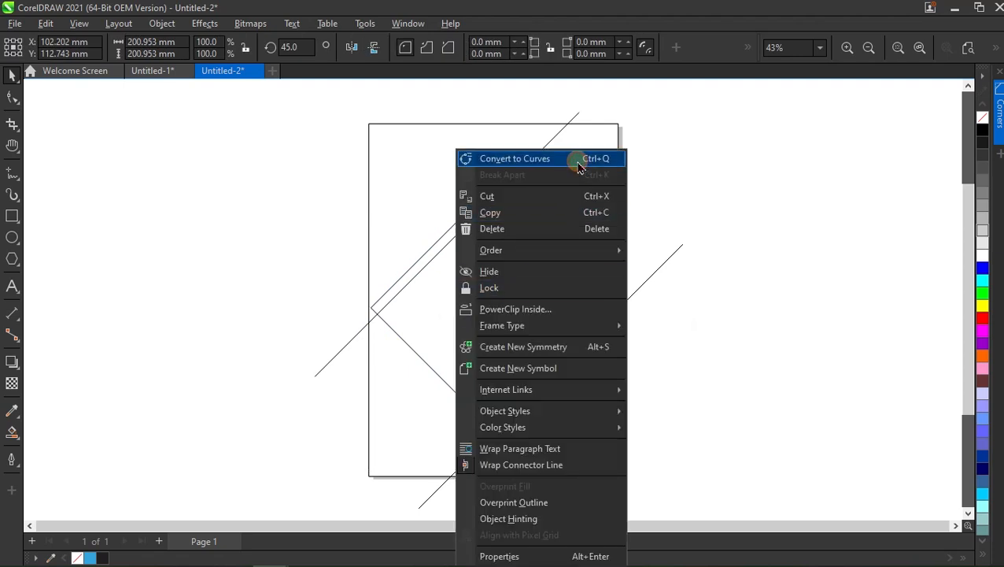
left_click(579, 164)
Move the rectangle's two upper-left nodes onto the upper diagonal line and its two lower-right nodes onto the lower one.
left_click(13, 96)
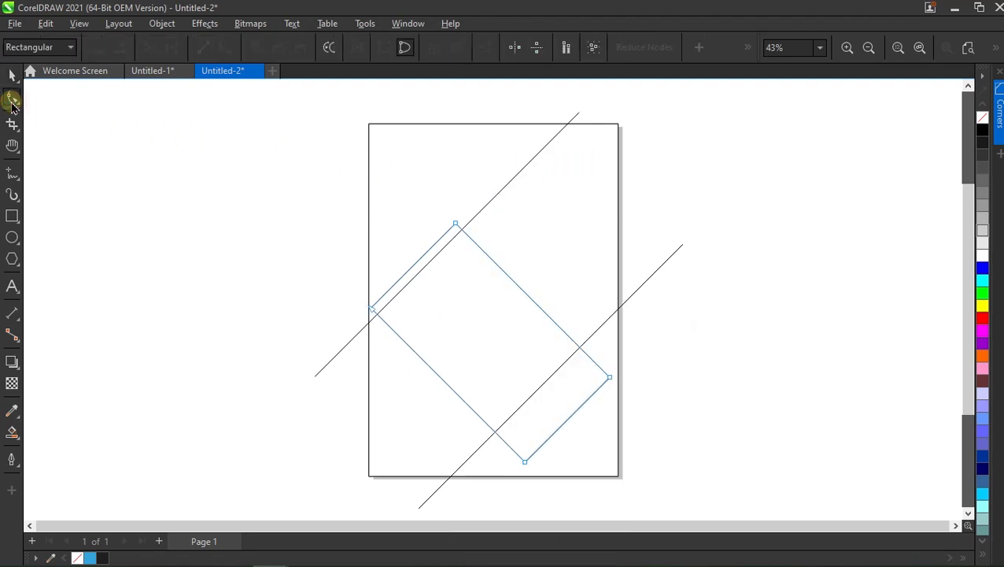
left_click(281, 172)
left_click_drag(363, 227, 519, 329)
left_click_drag(457, 227, 462, 230)
left_click_drag(673, 368, 500, 488)
left_click_drag(611, 381, 577, 350)
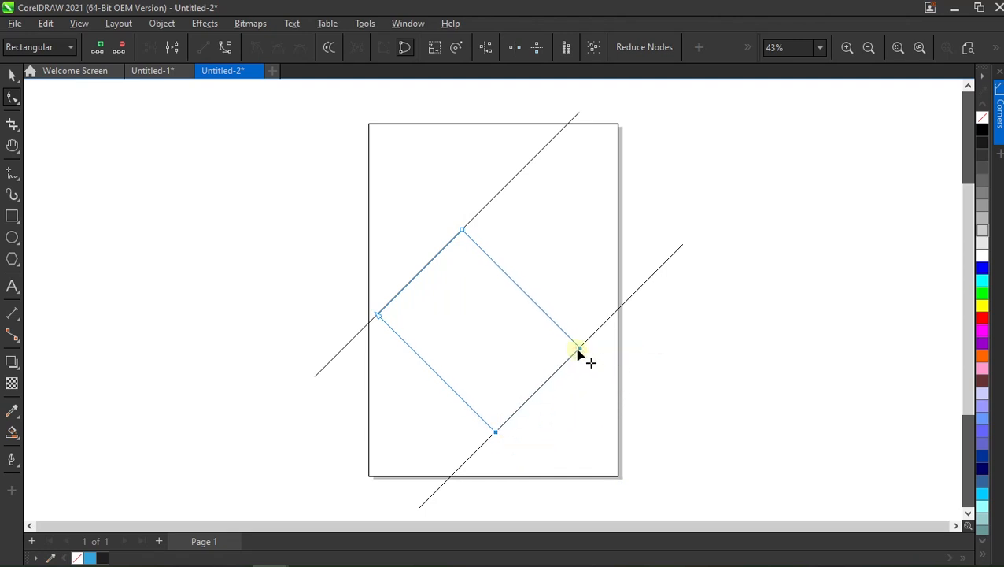
left_click(11, 74)
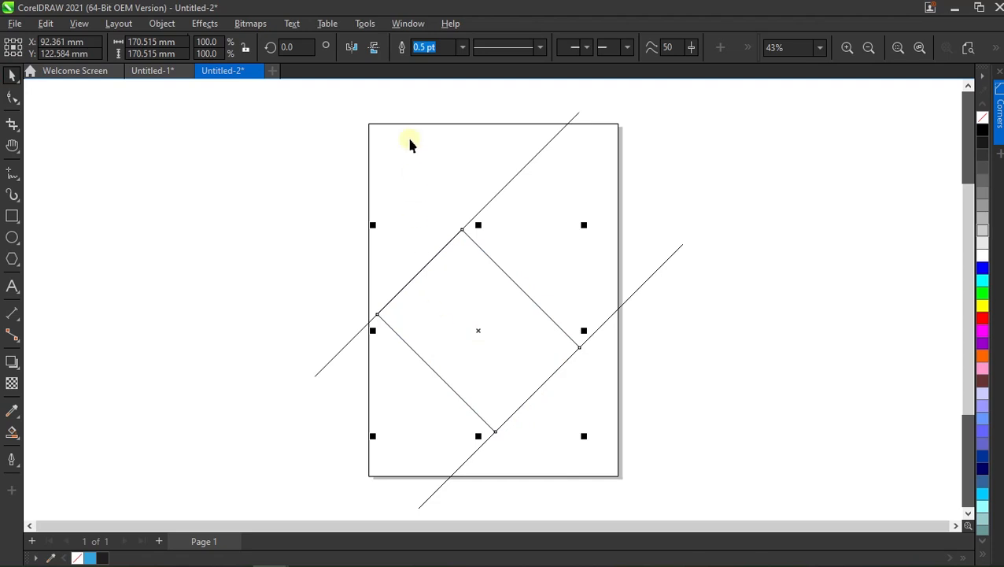
Open the Corners settings and round the shape's leftmost corner with a 45 mm fillet.
left_click(408, 23)
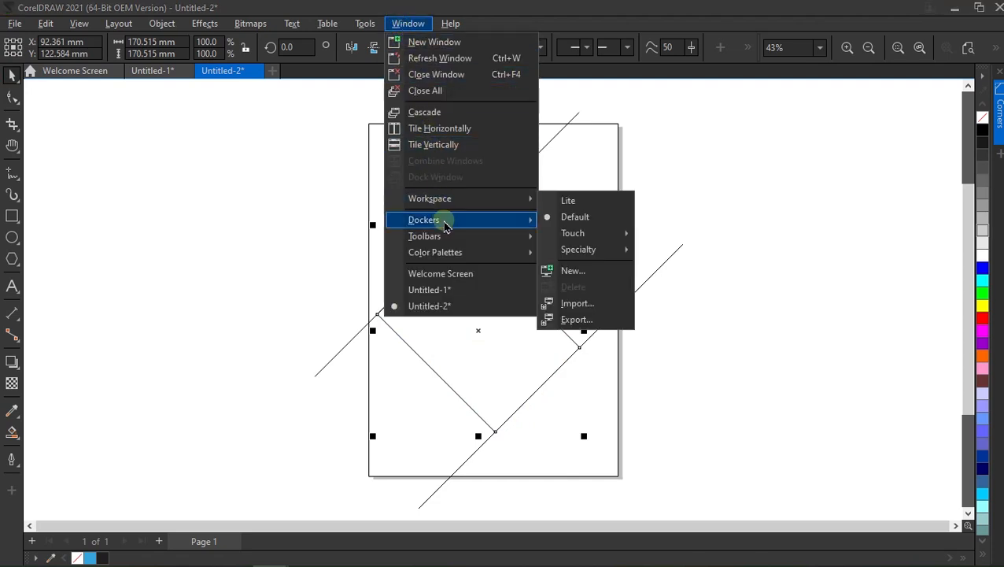
mouse_move(445, 226)
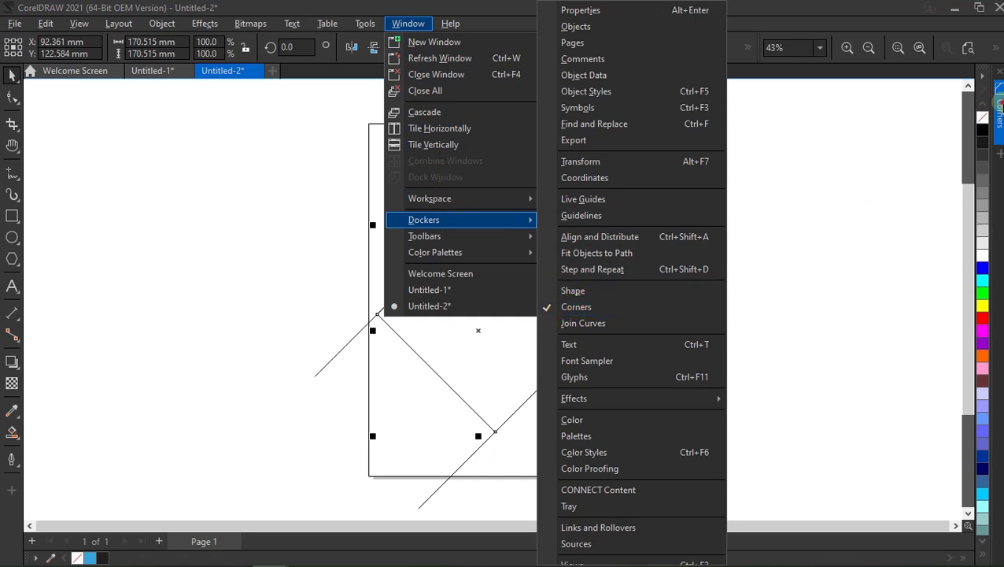
left_click(997, 110)
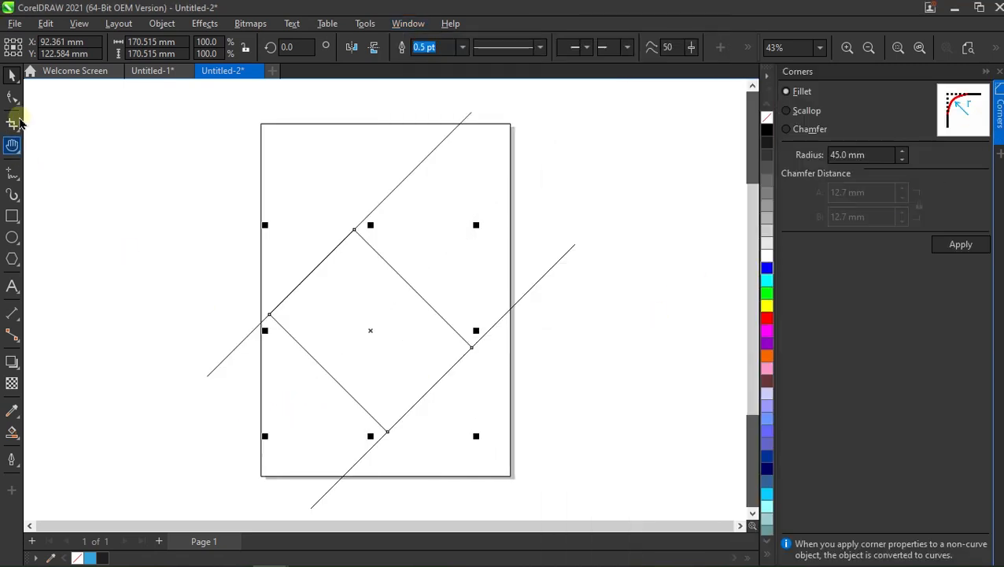
left_click(11, 96)
left_click_drag(220, 296, 324, 343)
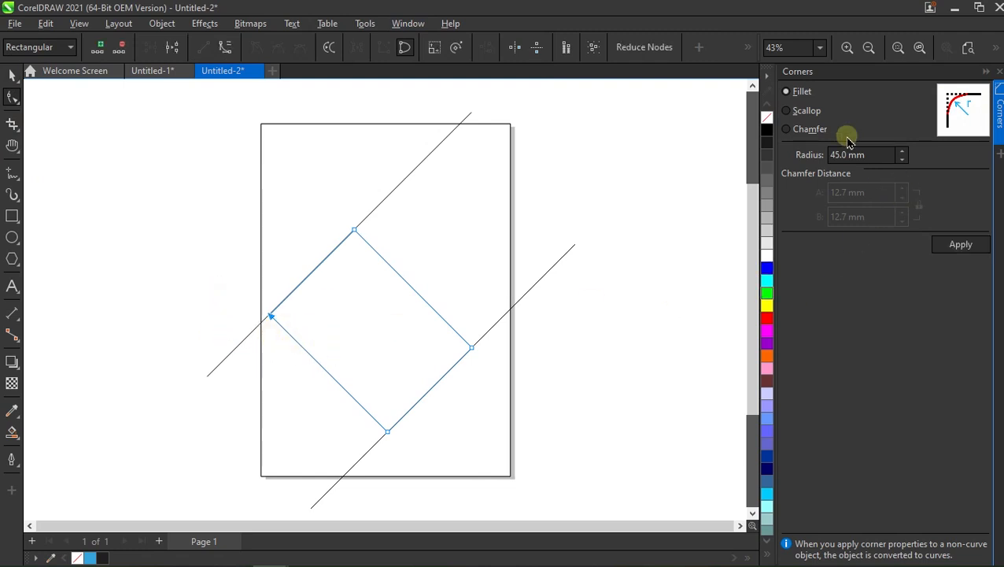
left_click_drag(864, 156, 826, 156)
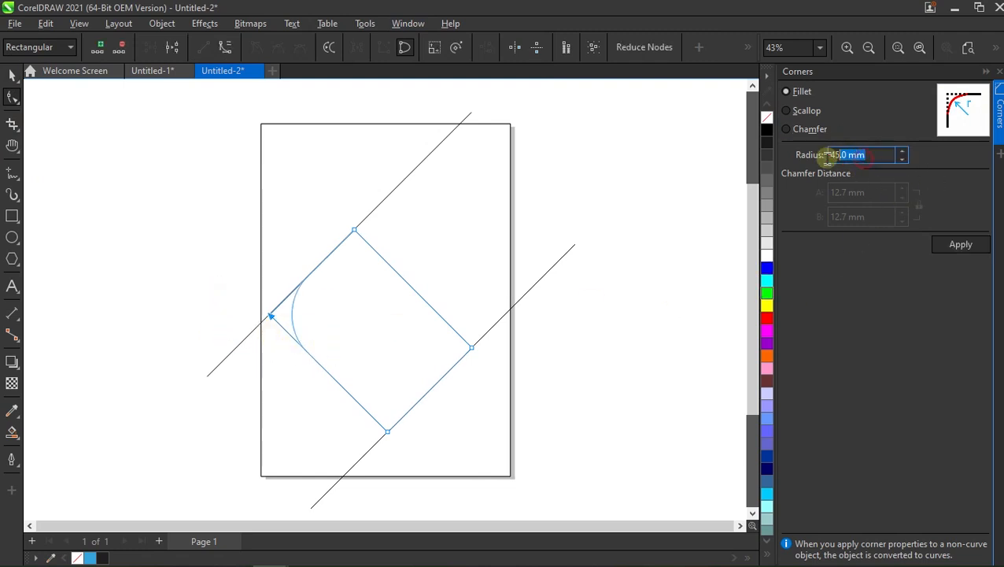
left_click(952, 250)
Round the shape's rightmost corner with a 45 mm fillet, collapse the Corners settings and deselect the shape.
left_click(520, 287)
left_click_drag(479, 338, 448, 377)
left_click(954, 242)
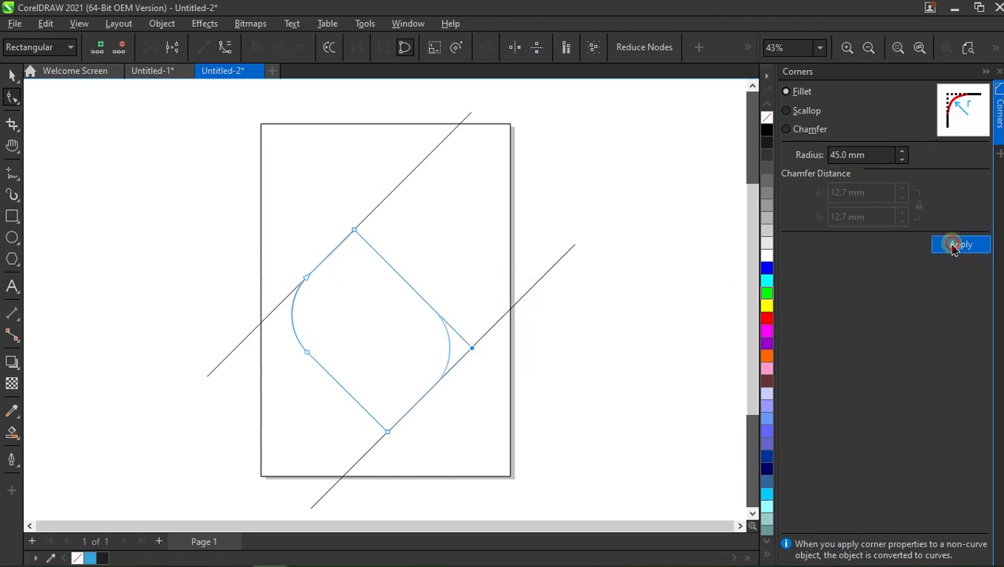
left_click(985, 71)
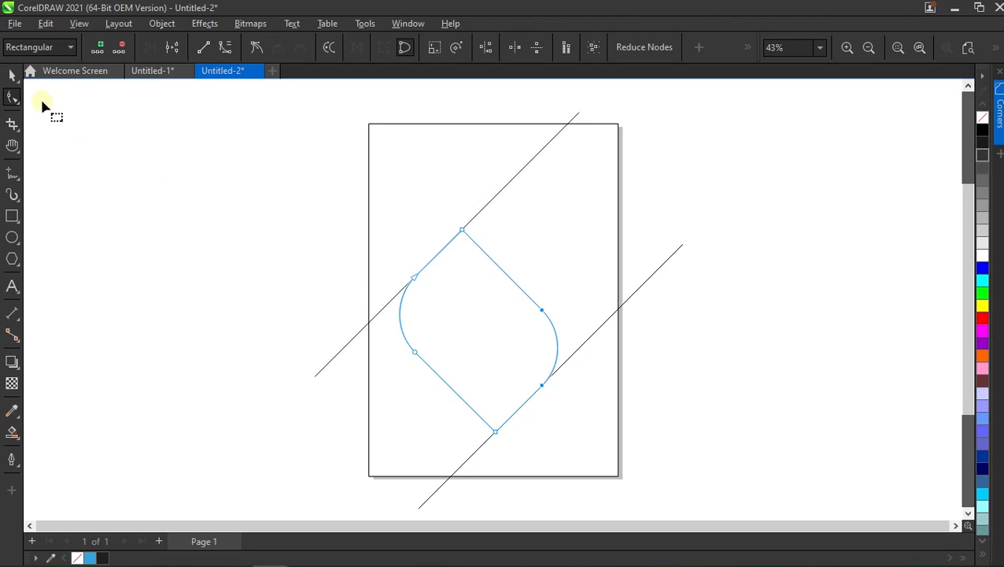
left_click(12, 75)
left_click(229, 283)
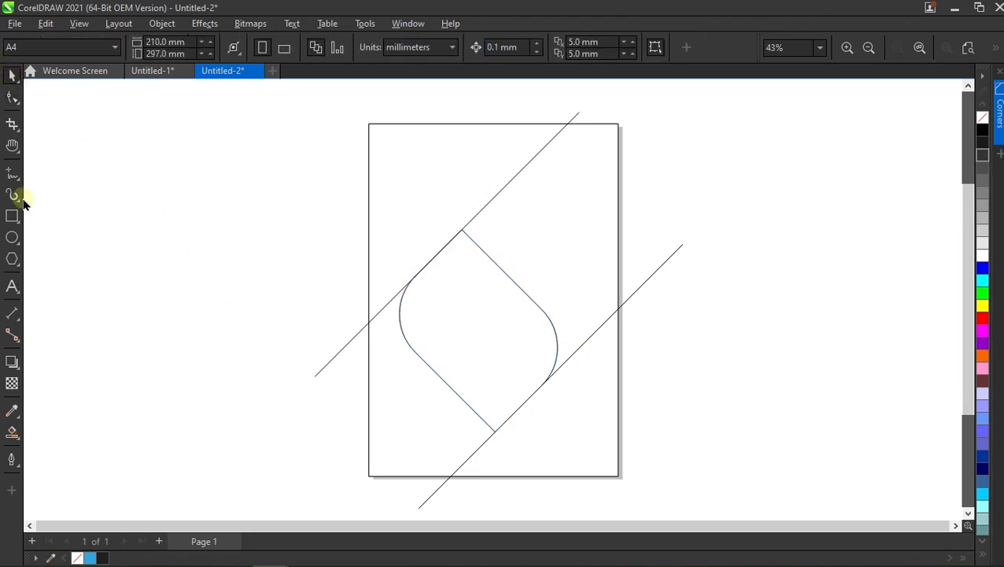
Draw a second straight vertical line about 220 mm long left of the page.
left_click(12, 172)
left_click_drag(241, 191, 241, 418)
left_click_drag(241, 454, 241, 457)
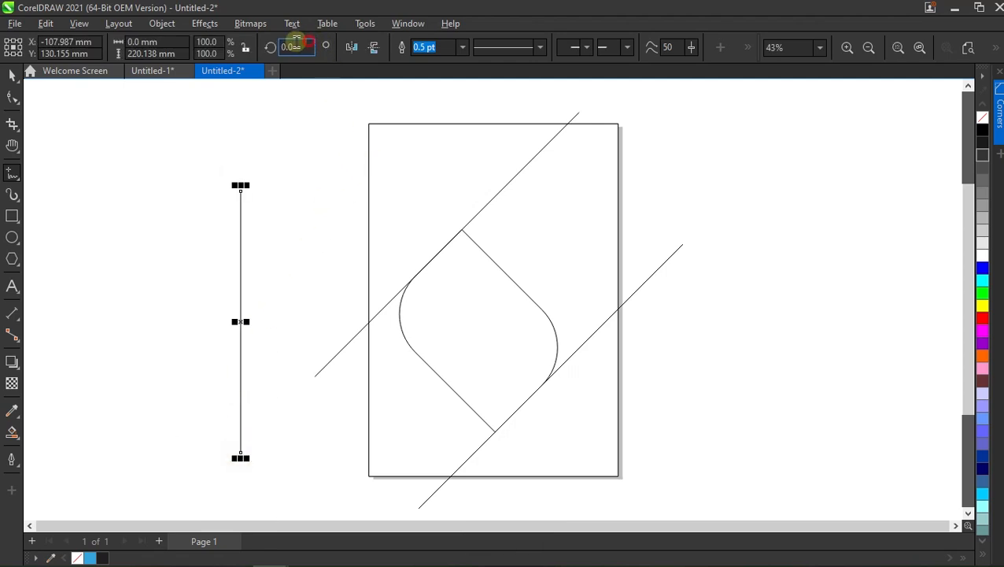
Rotate the second vertical line to an angle of 45 degrees.
left_click(303, 47)
type("45")
key("Return")
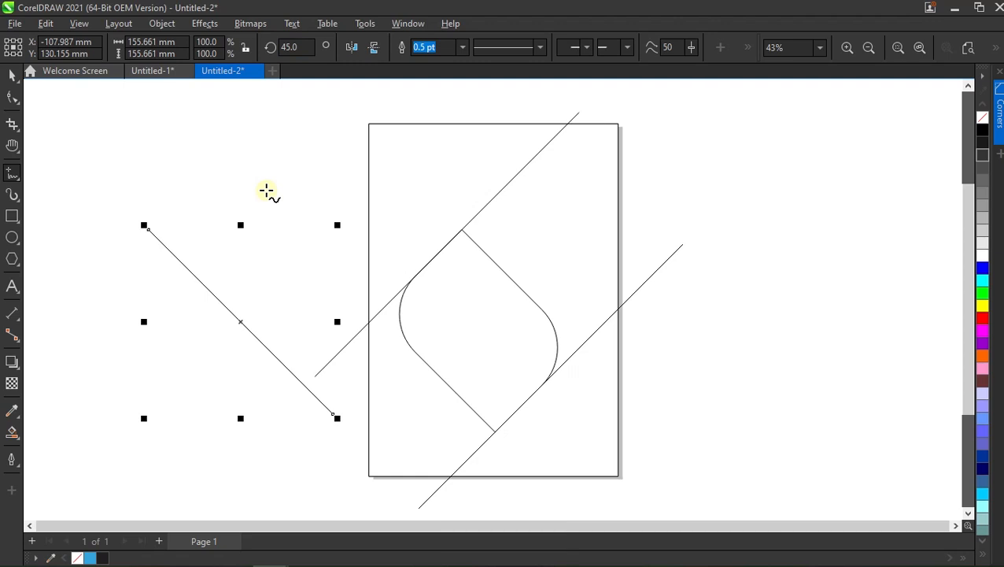
Move the 45-degree line onto the rounded shape's upper-right edge and place a copy along its lower-left edge, extending past the page's left side.
key("space")
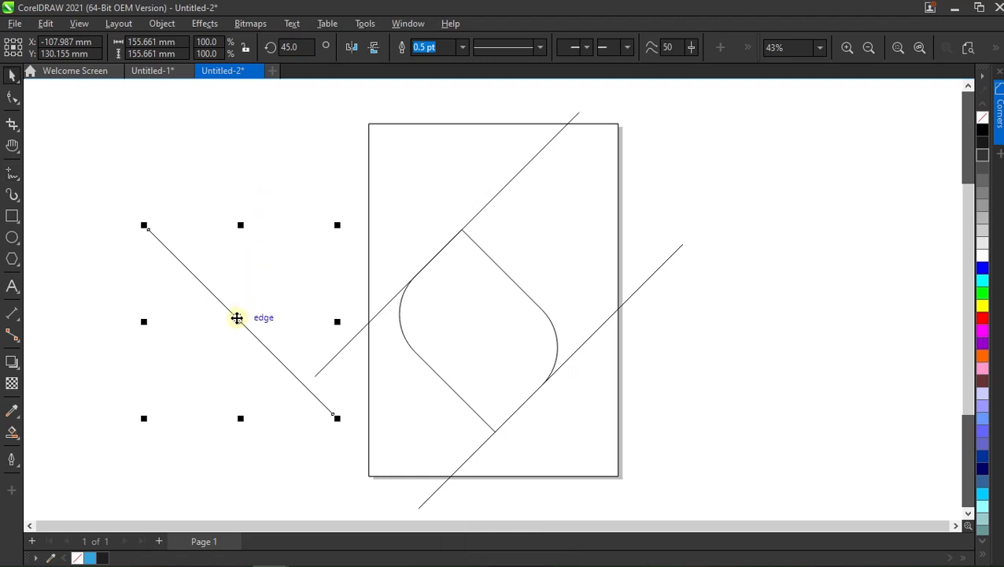
left_click_drag(207, 287, 475, 415)
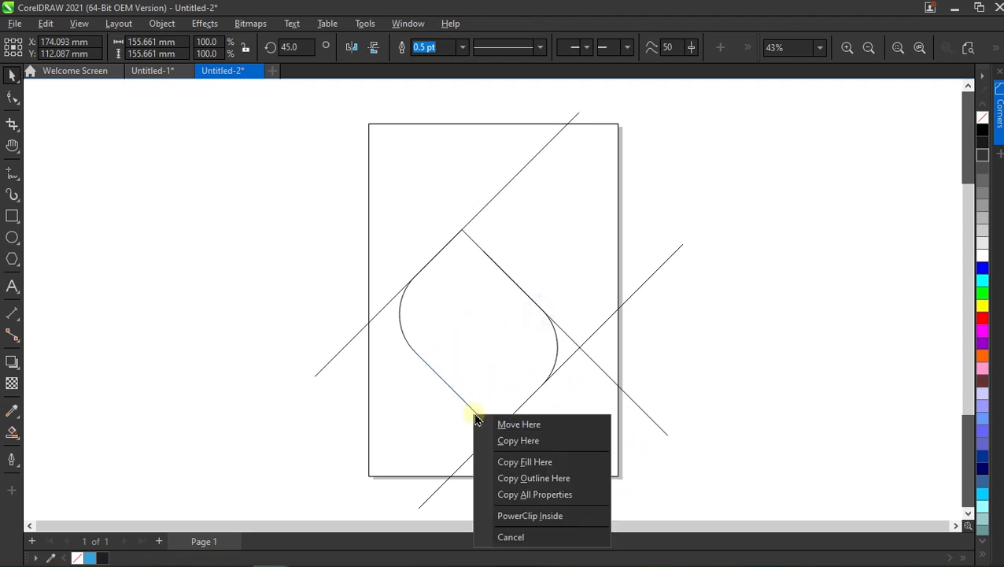
left_click(501, 440)
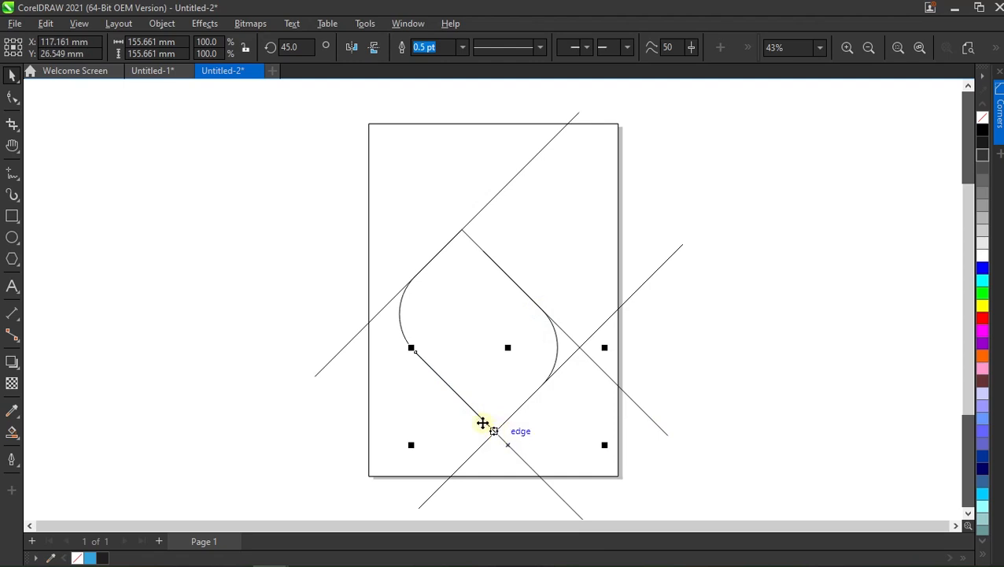
left_click_drag(410, 347, 305, 230)
left_click(709, 316)
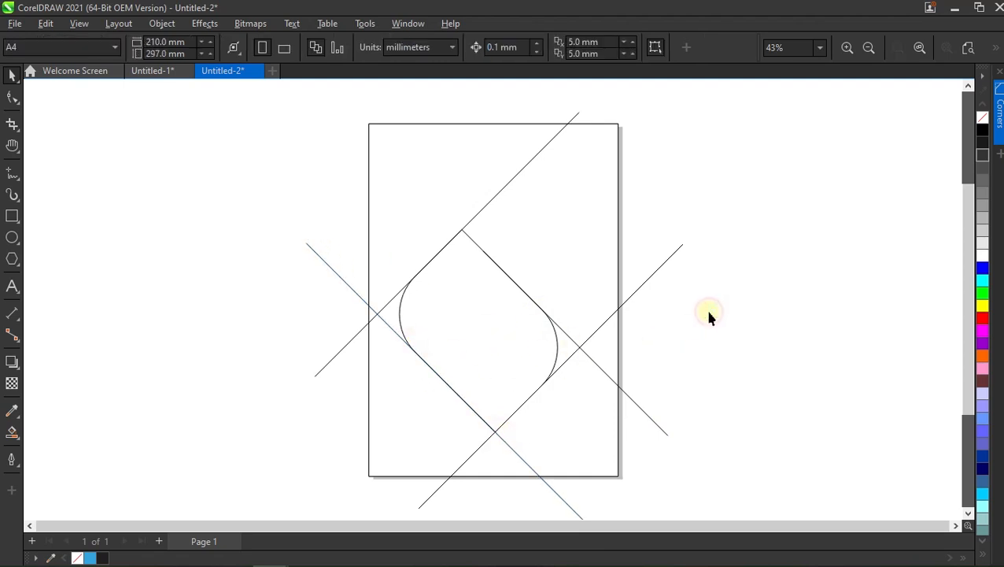
Smart Fill the upper-left area, the lower-right areas, both slivers beside the rounded corners and the central rounded shape with blue.
left_click(13, 429)
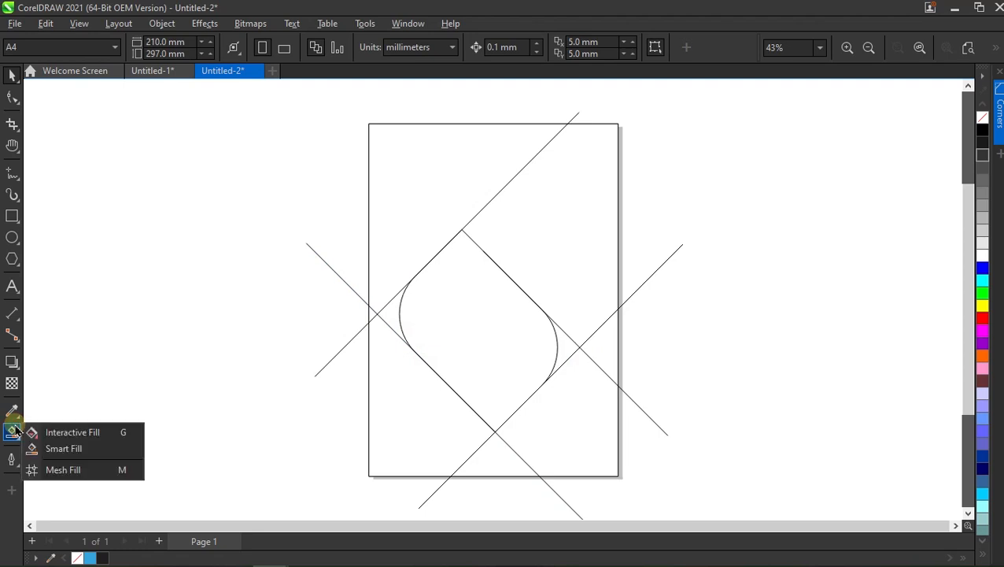
left_click(49, 449)
left_click(401, 206)
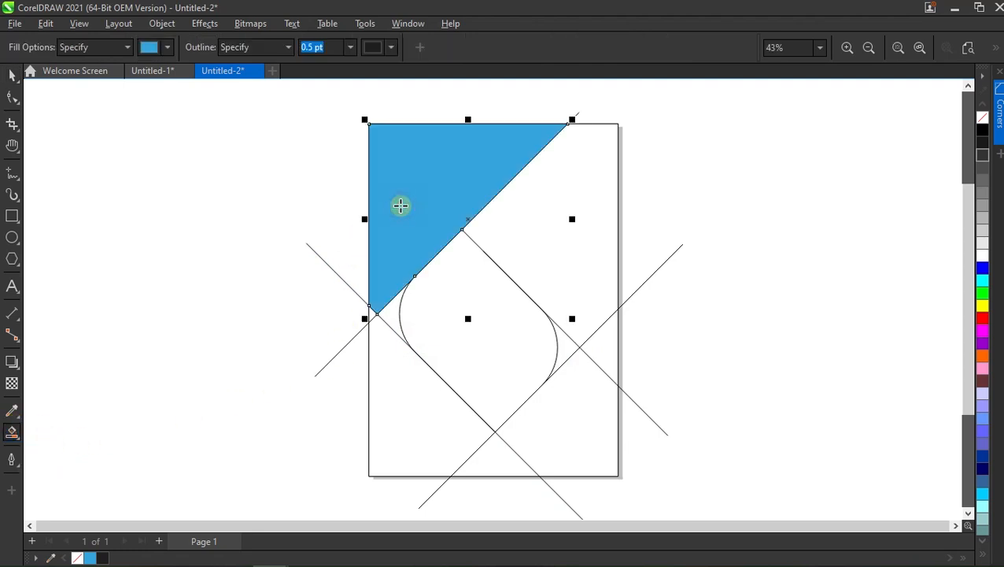
left_click(396, 320)
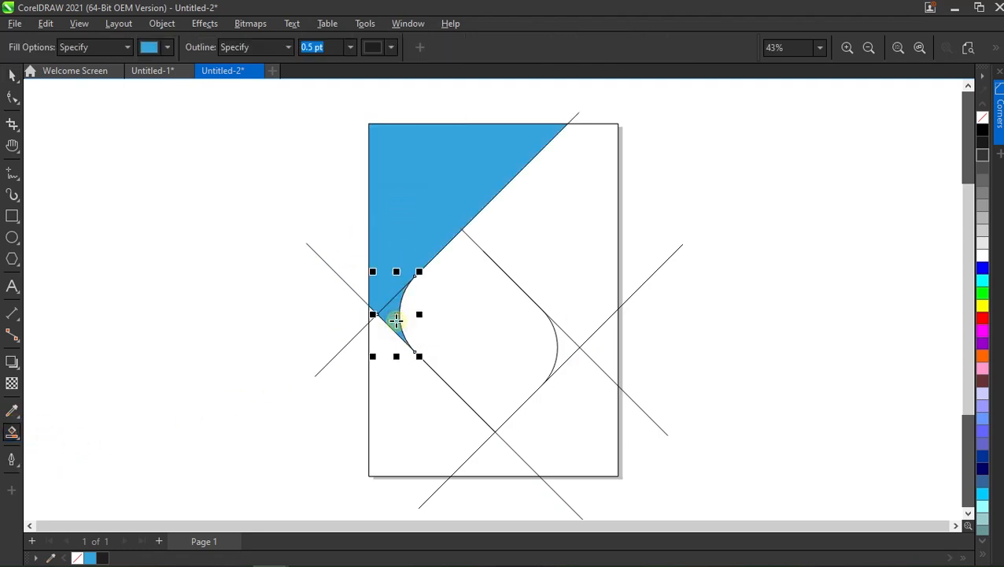
left_click(493, 461)
left_click(548, 432)
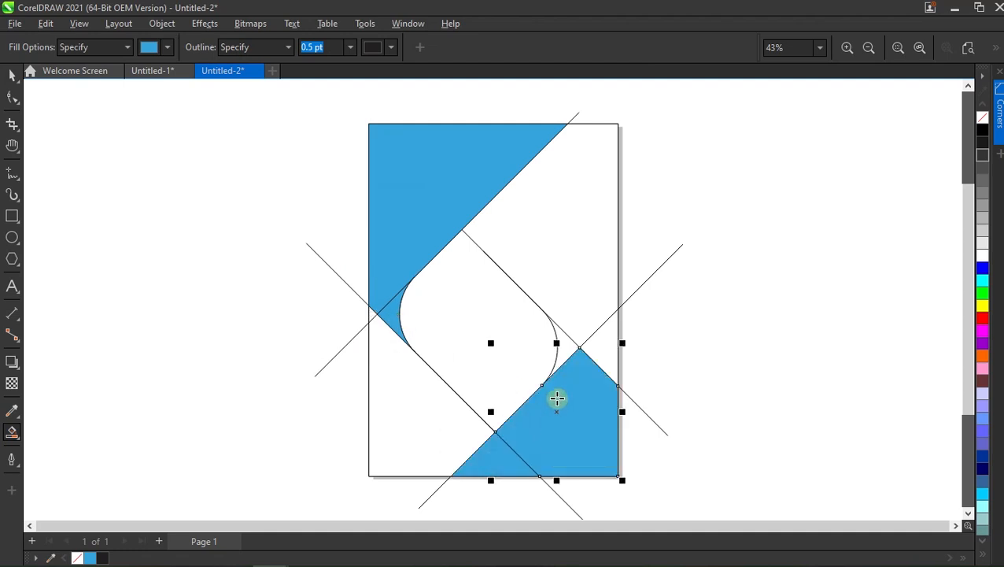
left_click(561, 344)
left_click(493, 334)
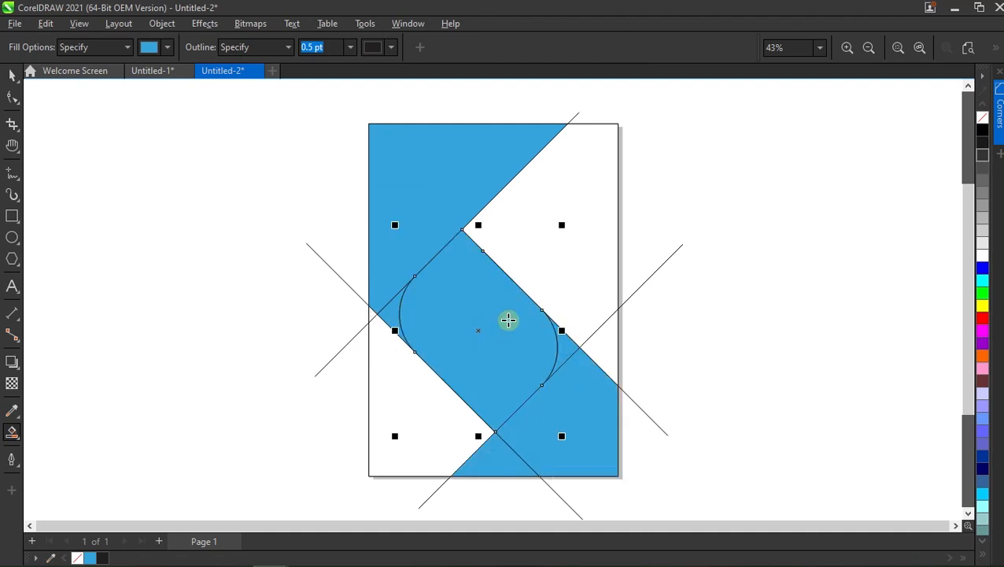
Delete the four diagonal construction lines that extend beyond the page.
key("space")
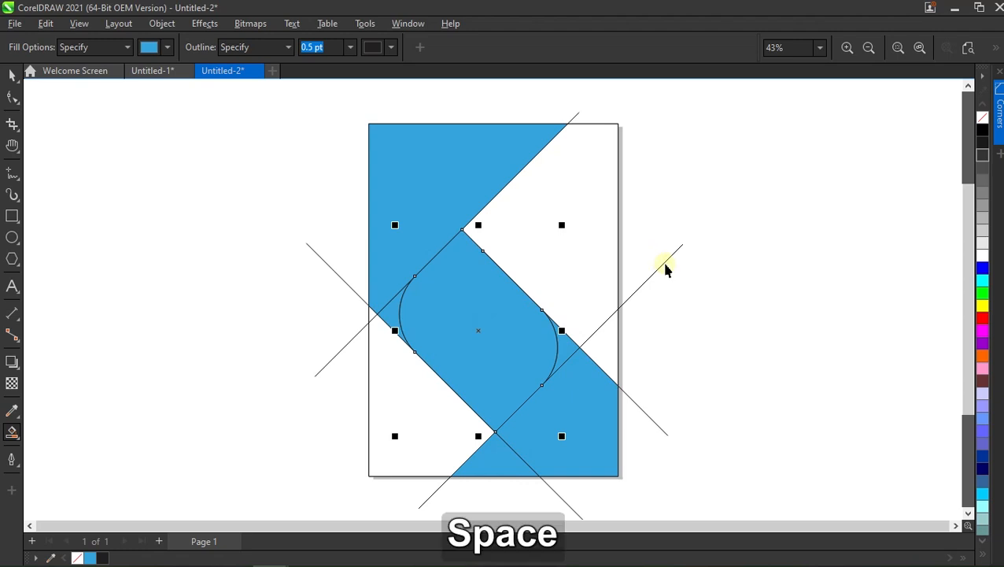
left_click(674, 258)
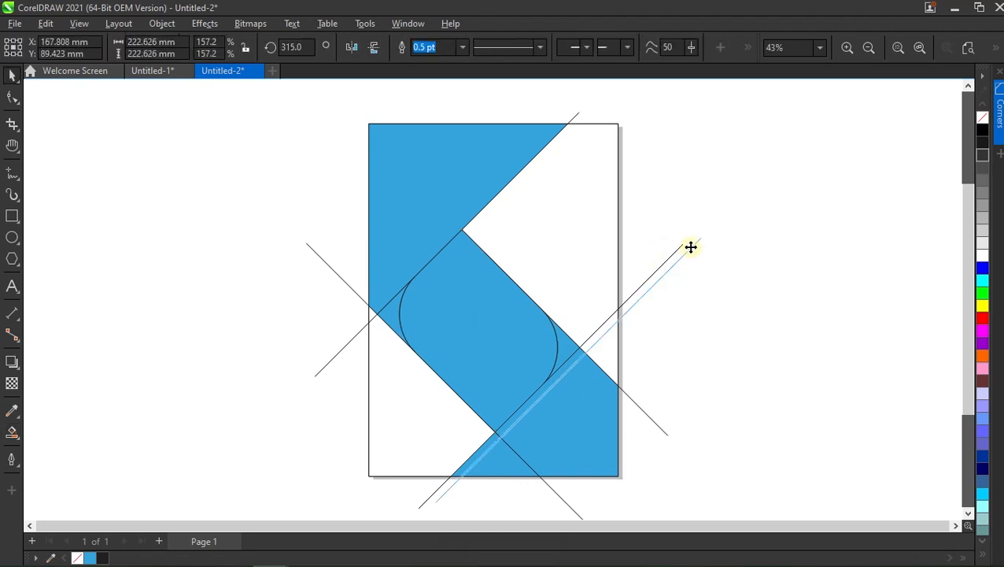
key("Delete")
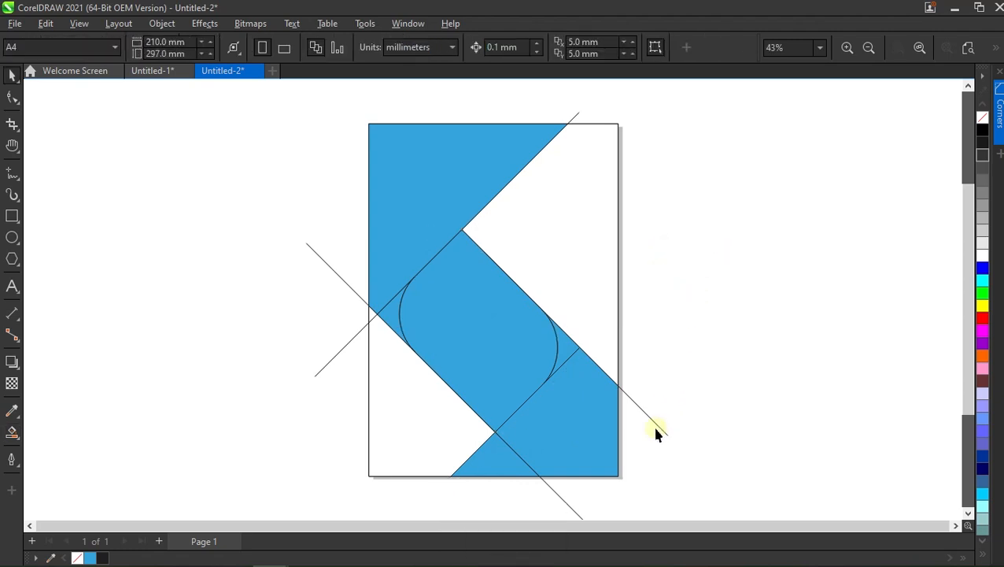
left_click(658, 427)
key("Delete")
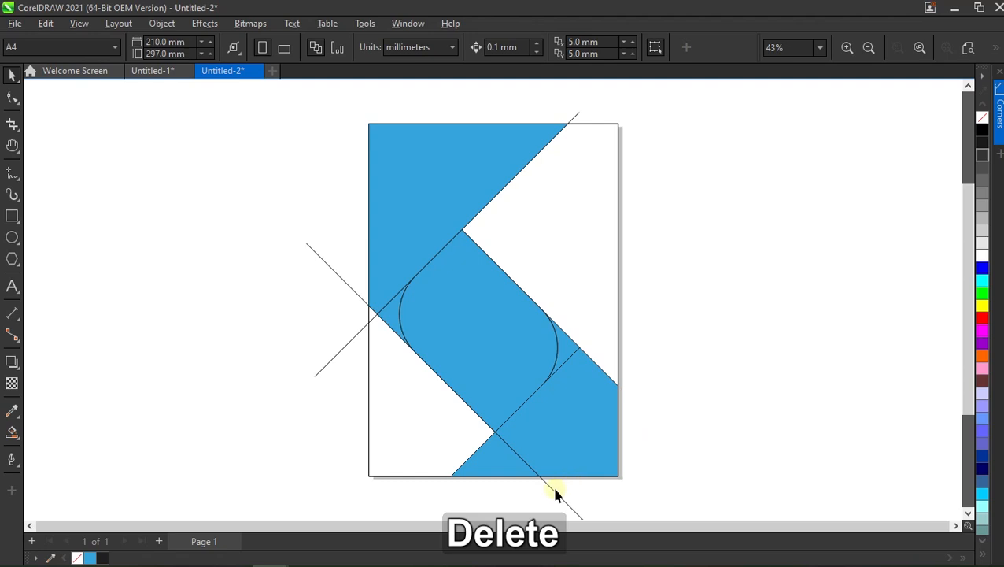
left_click(552, 493)
key("Delete")
left_click(341, 348)
key("Delete")
Weld the blue sliver at the left rounded corner to the large upper-left blue shape and deselect it.
left_click(393, 313)
left_click(417, 189, "shift")
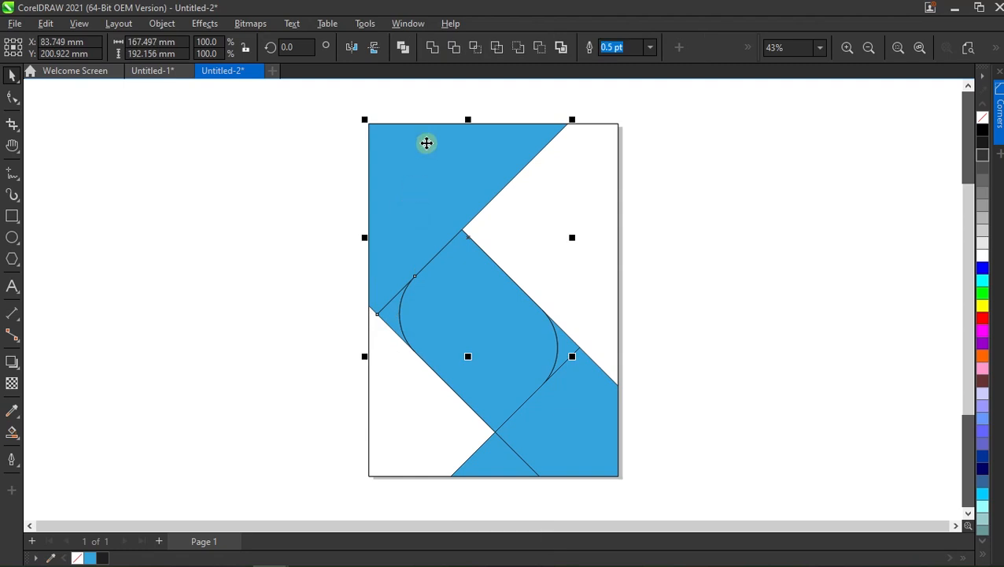
left_click(433, 47)
left_click(284, 244)
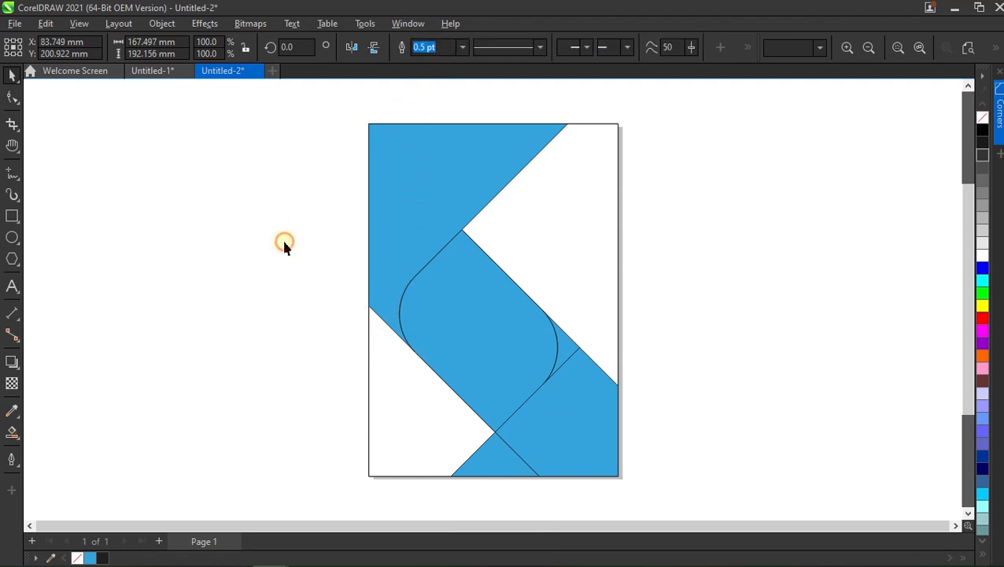
Weld the two lower-right blue pieces and the sliver at the right rounded corner into one shape.
left_click(510, 460)
left_click(571, 407, "shift")
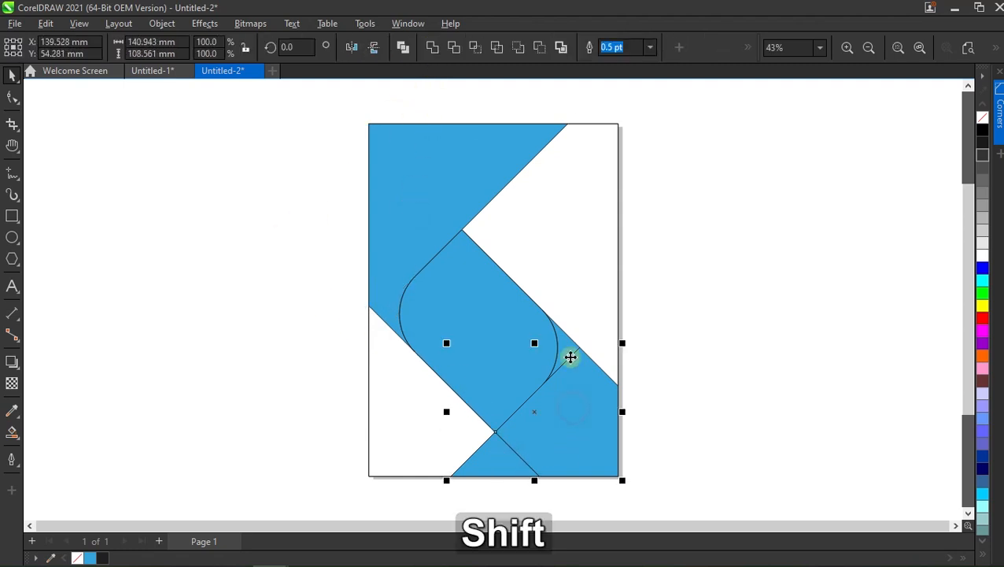
left_click(562, 338, "shift")
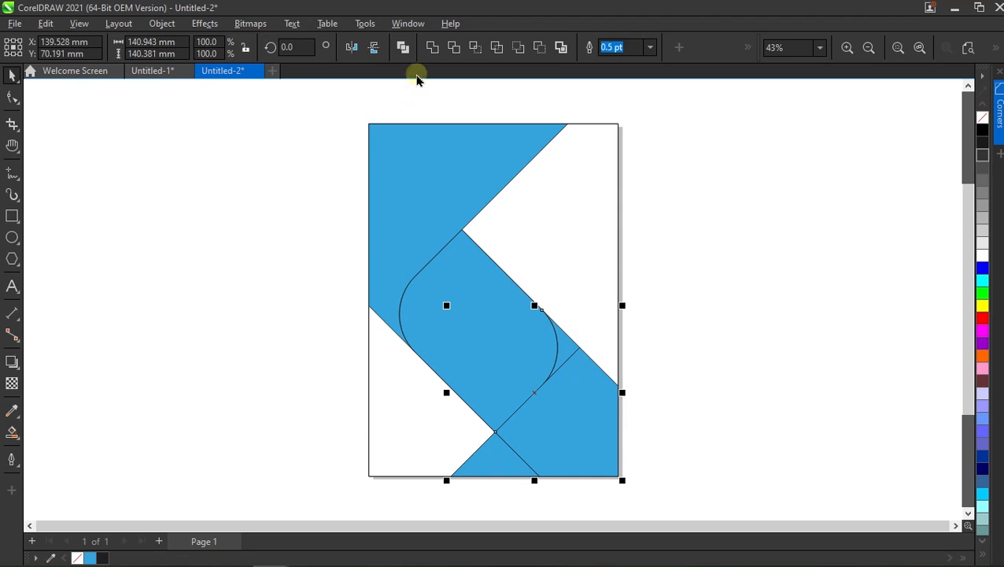
left_click(431, 48)
left_click(269, 276)
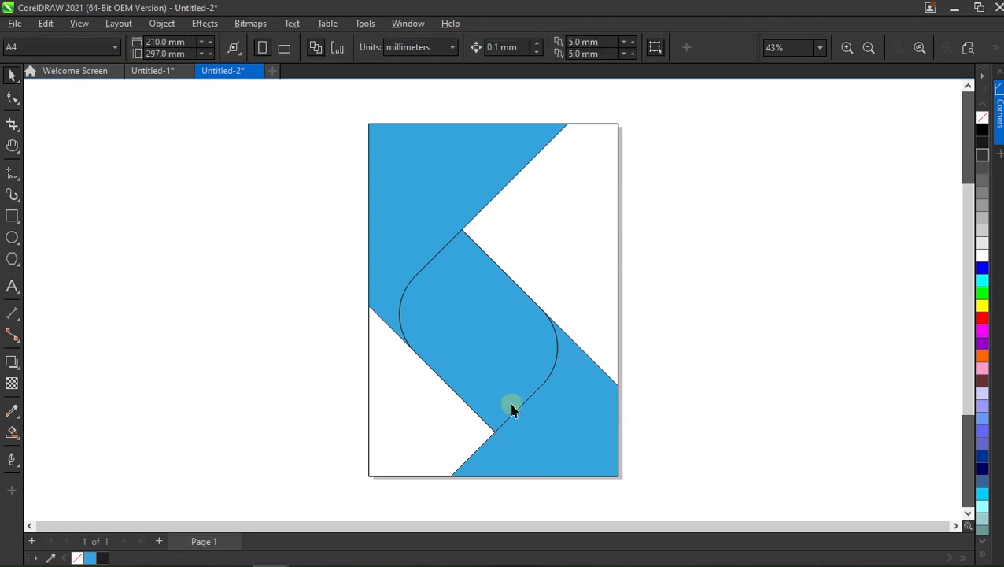
Recolour the central rounded shape with the very dark grey swatch next to black.
left_click(487, 339)
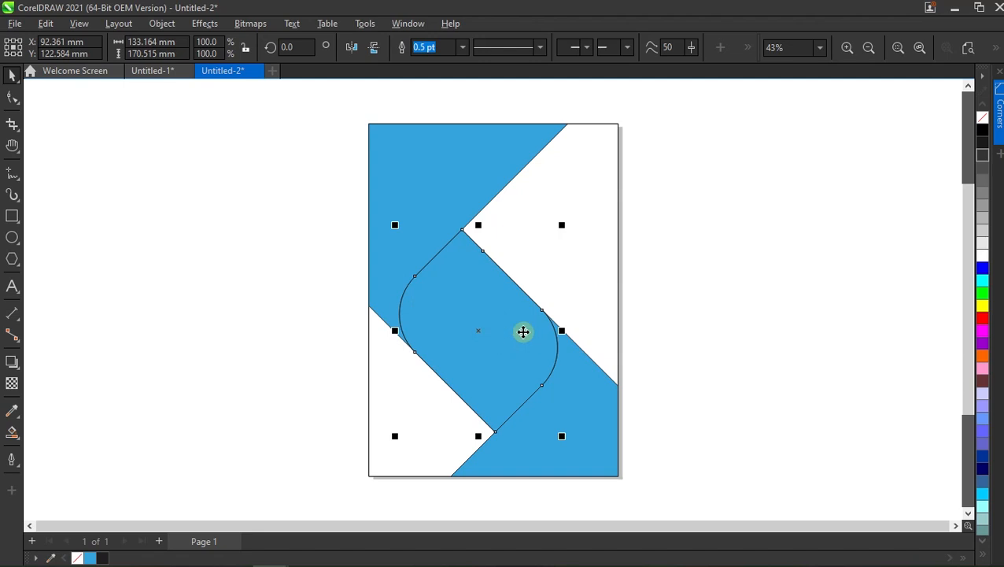
left_click(982, 141)
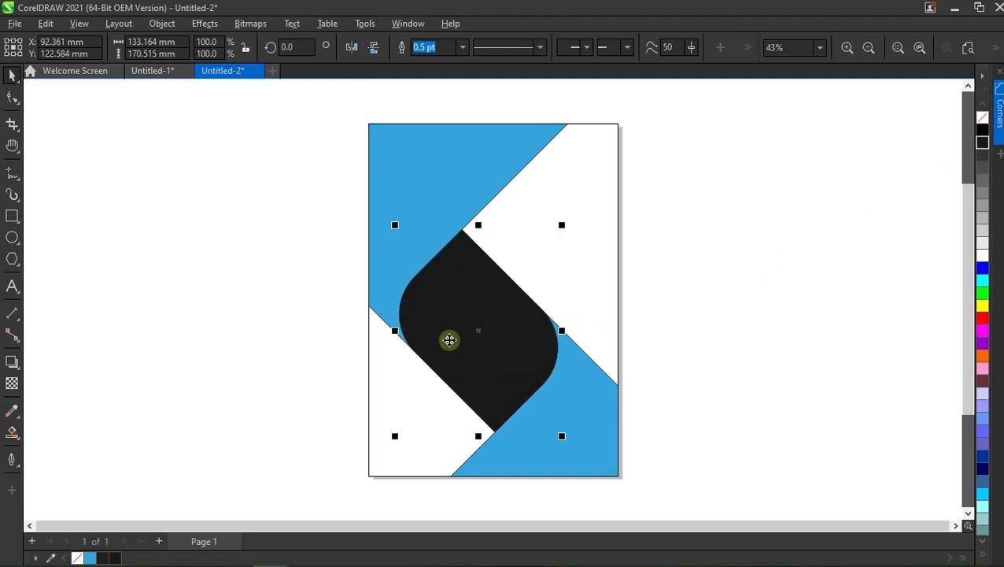
left_click(628, 253)
Remove the outlines from the upper-left blue shape, the lower-right blue shape and the central dark shape.
left_click(443, 189)
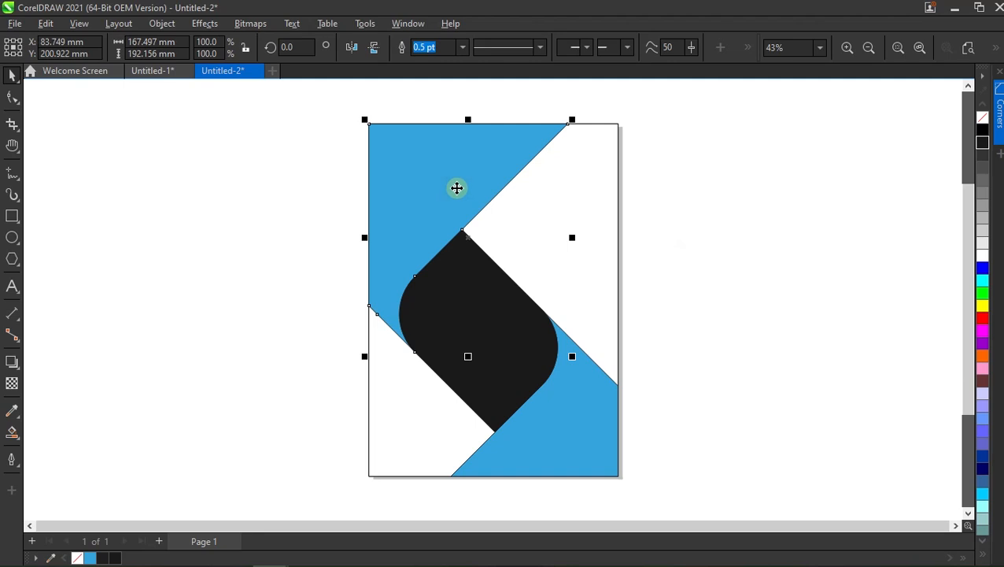
right_click(977, 122)
left_click(551, 448)
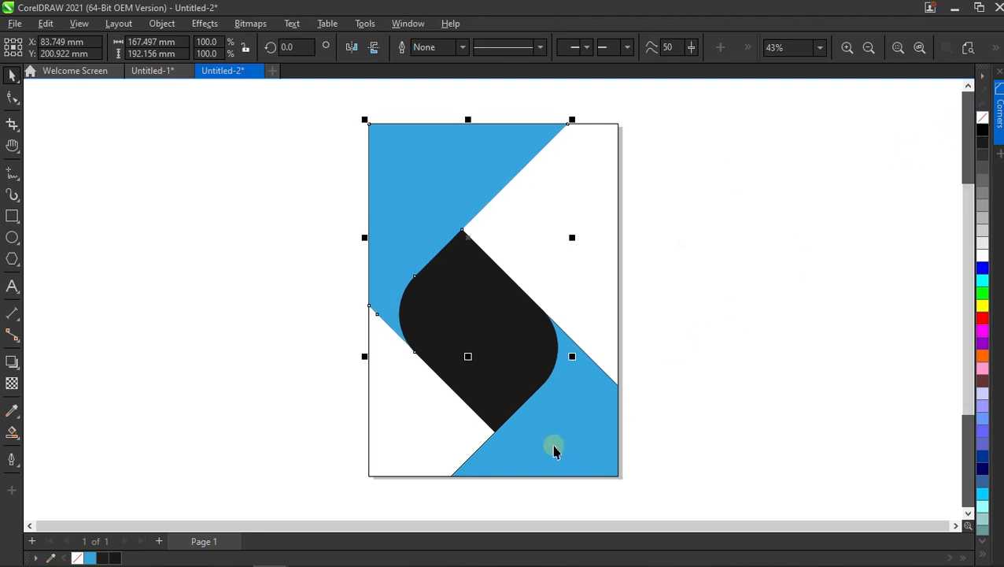
right_click(982, 122)
left_click(746, 251)
left_click(504, 291)
right_click(980, 122)
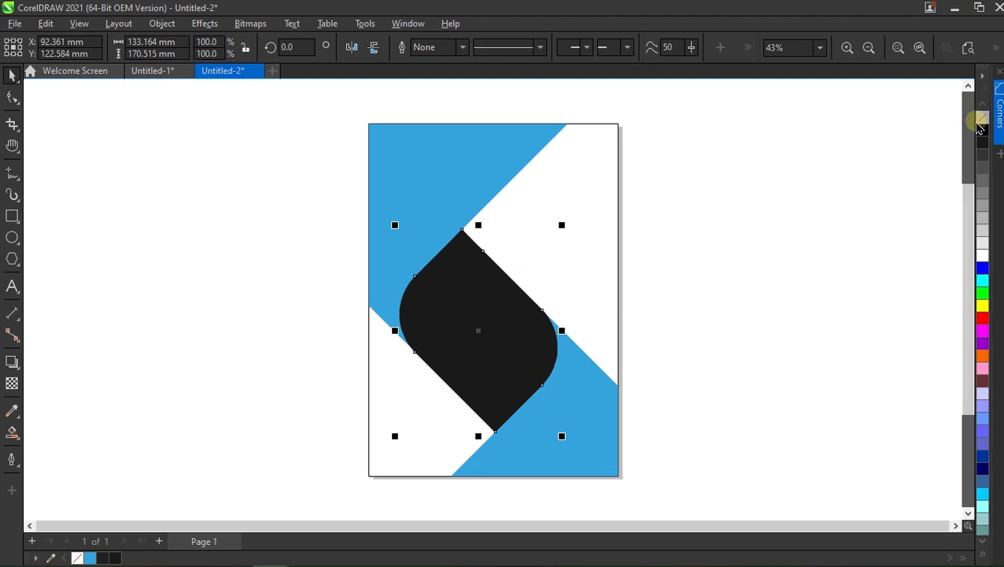
left_click(691, 263)
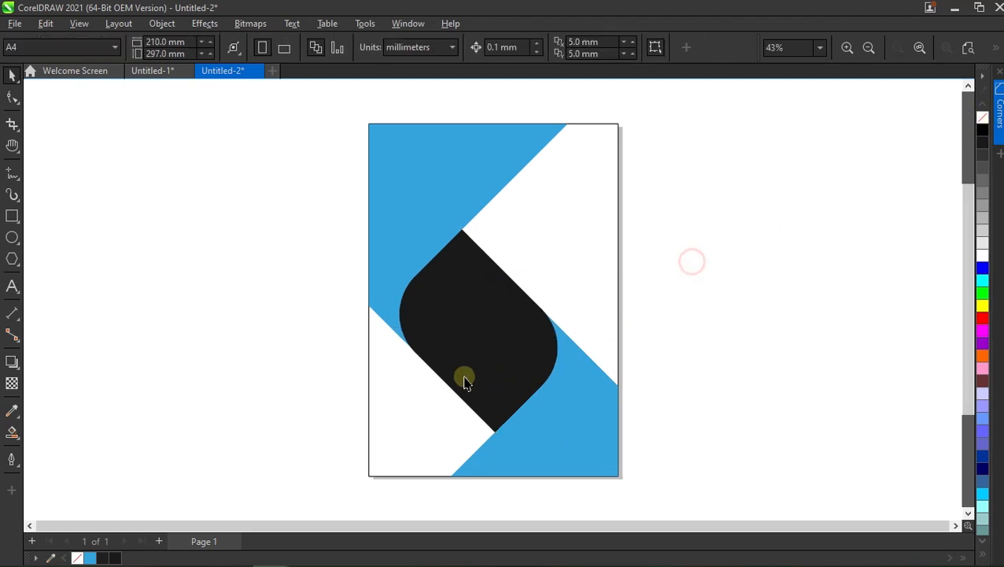
Apply a linear gradient to the upper-left shape from its top right corner to its lower tip, with red as the start colour.
left_click(445, 178)
key("Escape")
left_click(461, 177)
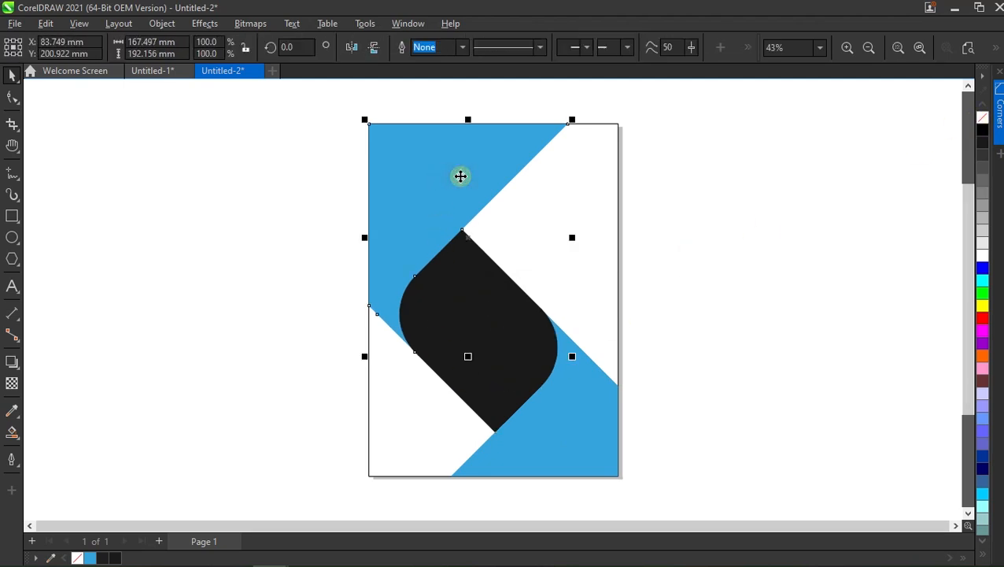
left_click(12, 429)
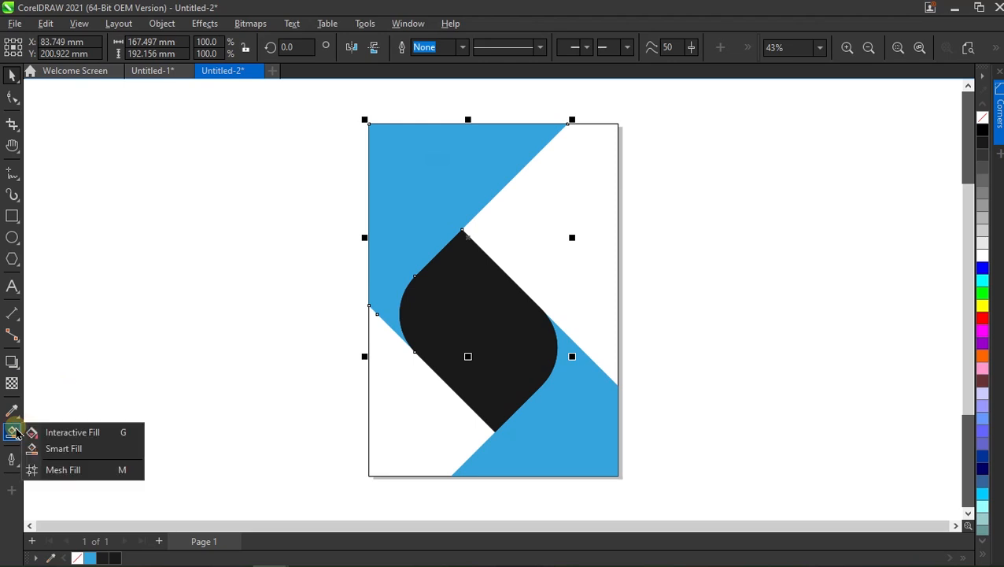
left_click(44, 430)
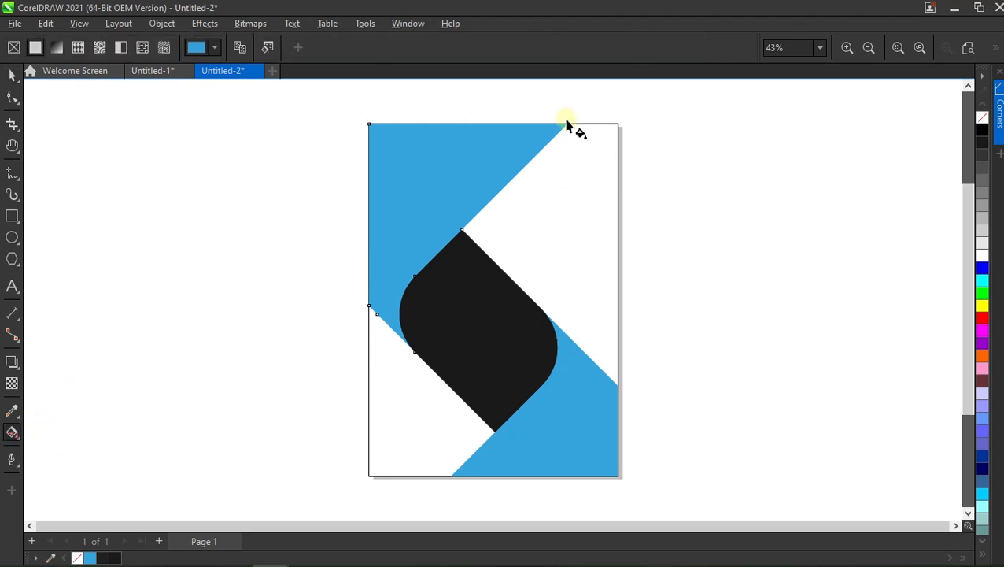
left_click_drag(567, 123, 415, 360)
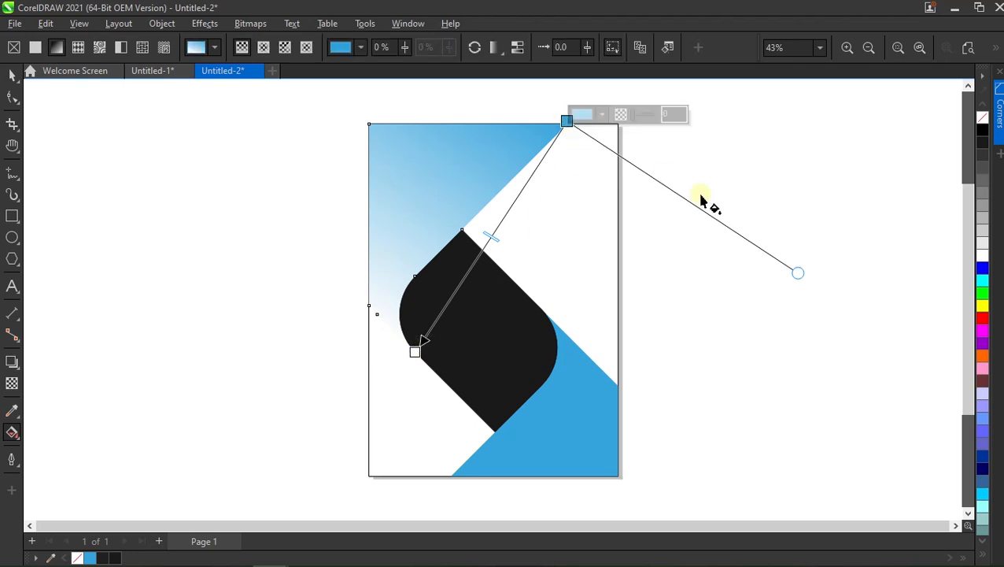
left_click(982, 318)
Set the gradient's end colour to a dark red of C 13, M 100, Y 100, K 7.
left_click(420, 341)
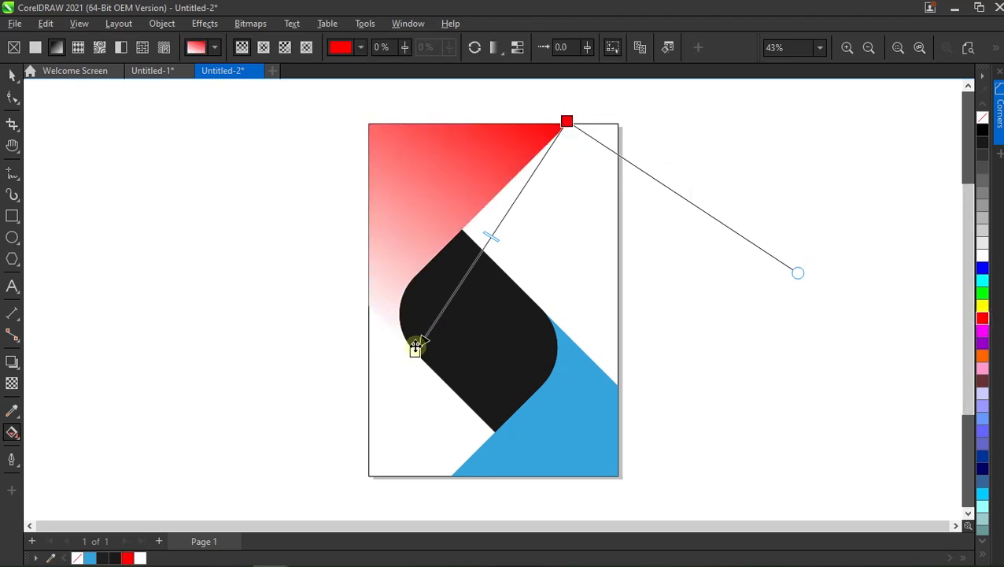
left_click(414, 351)
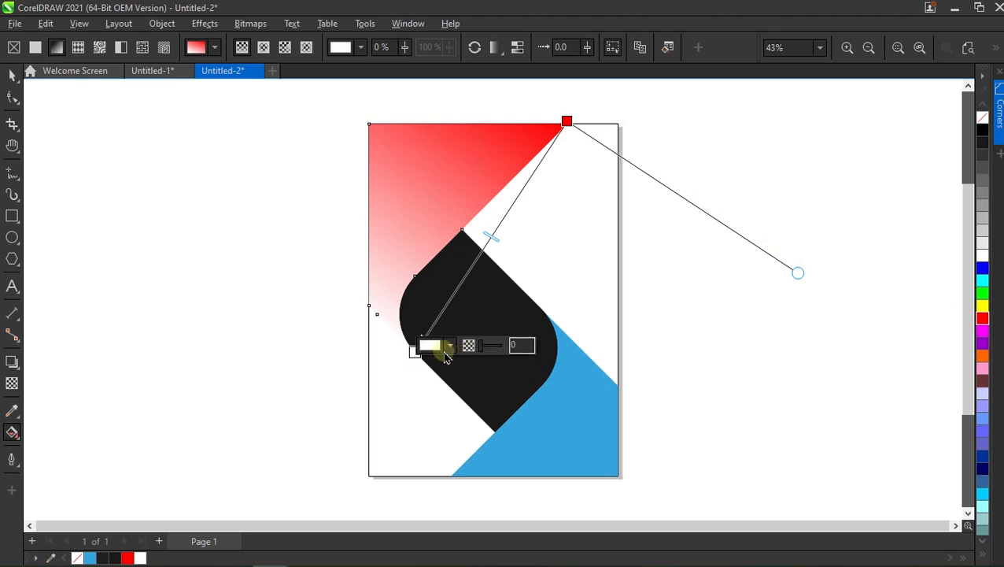
left_click(452, 351)
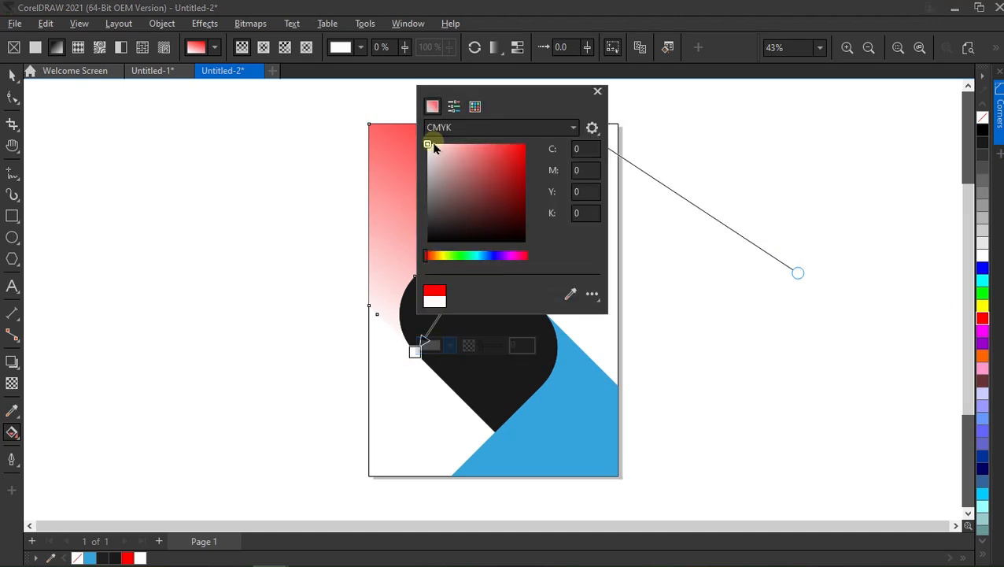
left_click_drag(428, 147, 527, 159)
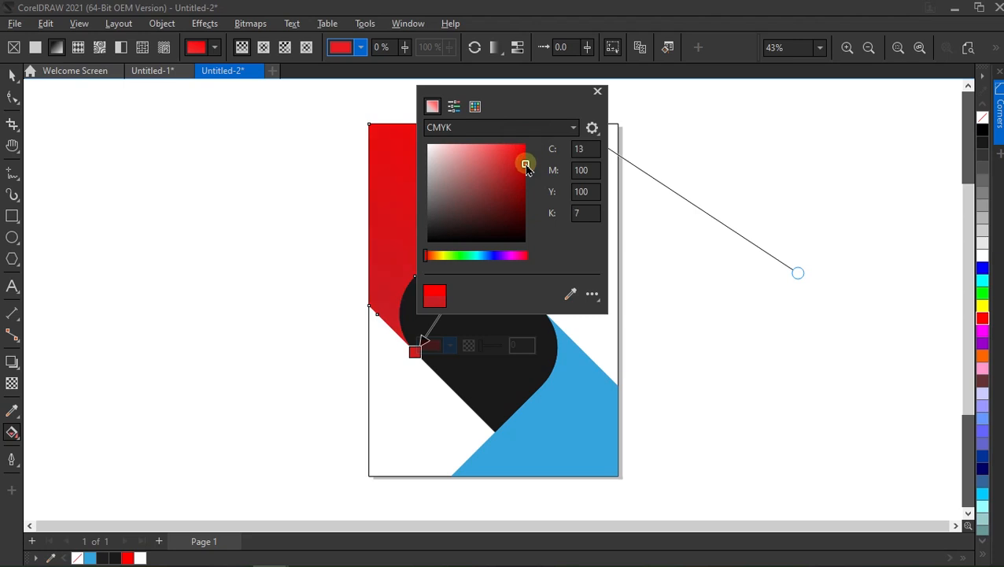
left_click(598, 94)
Shorten the gradient by moving its red start node down towards the central dark shape, and deselect the upper-left shape.
left_click_drag(563, 128, 525, 187)
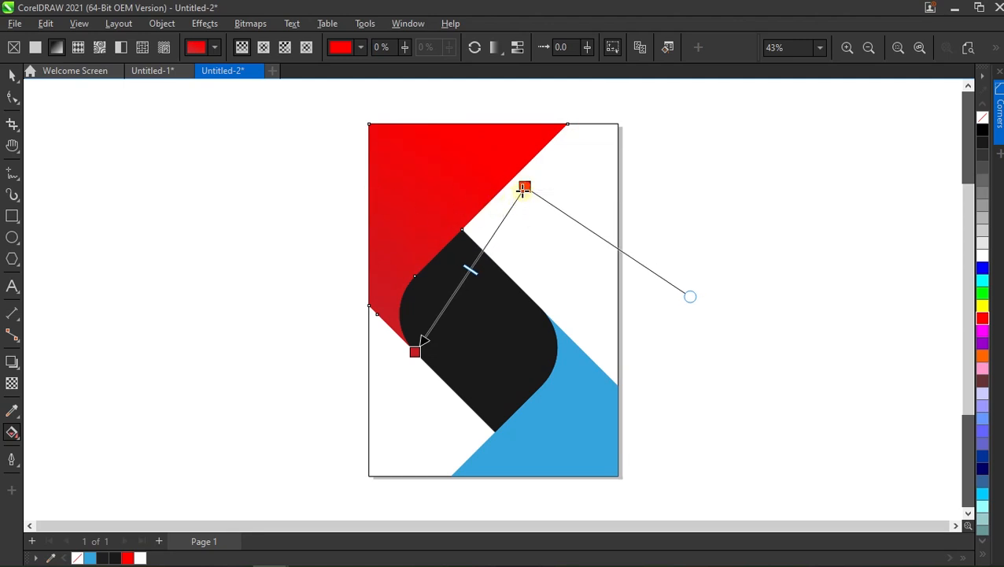
left_click_drag(525, 187, 511, 207)
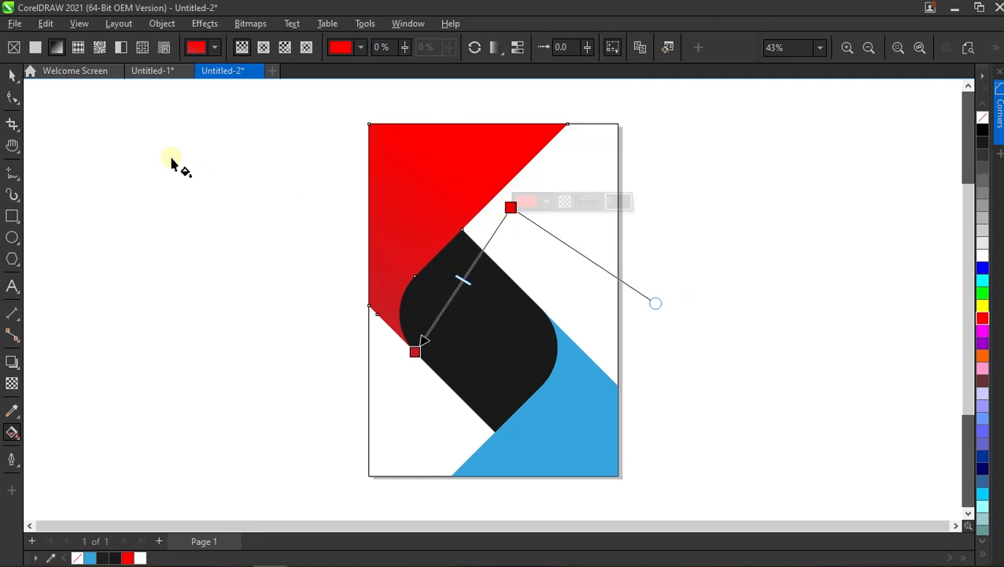
left_click(13, 77)
left_click(240, 203)
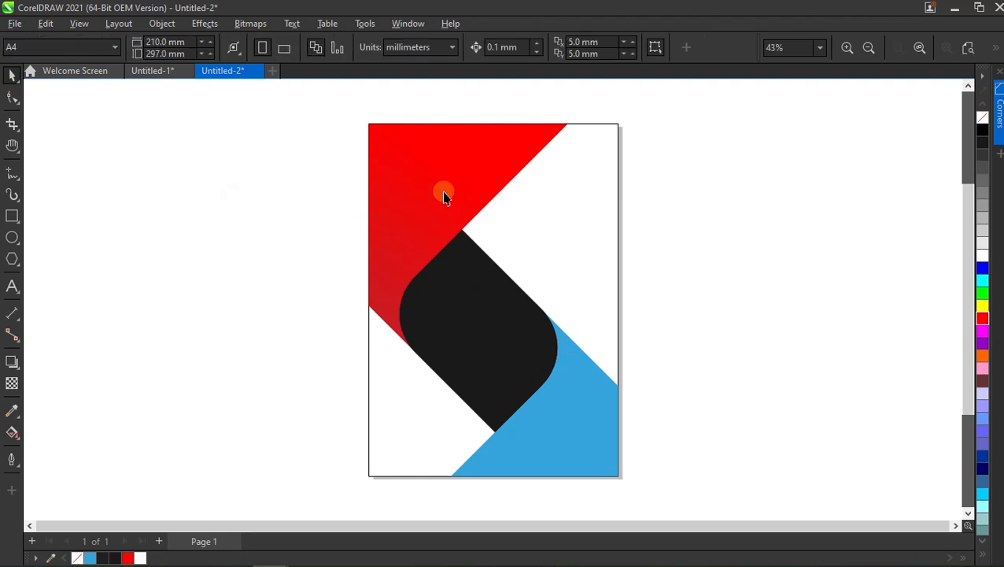
Copy the upper-left shape's gradient fill onto the lower-right blue shape, and shift the gradient's start node slightly down.
left_click_drag(430, 177, 553, 411)
left_click(583, 455)
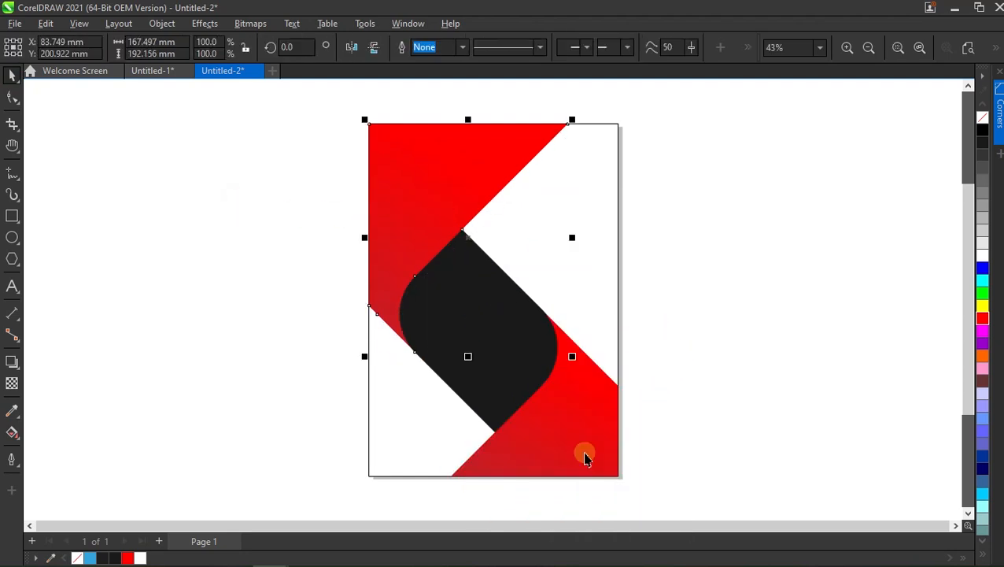
left_click(579, 430)
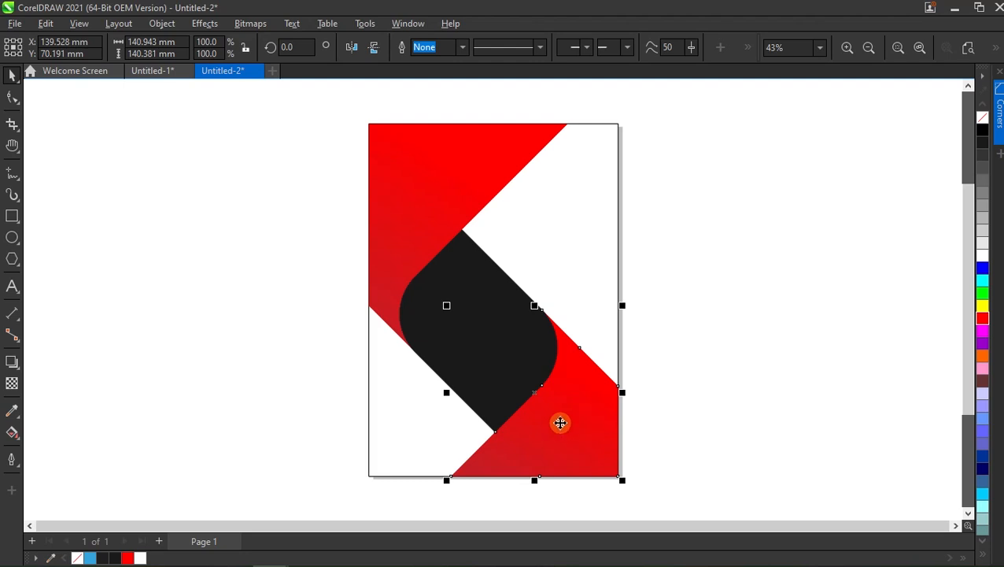
left_click(14, 432)
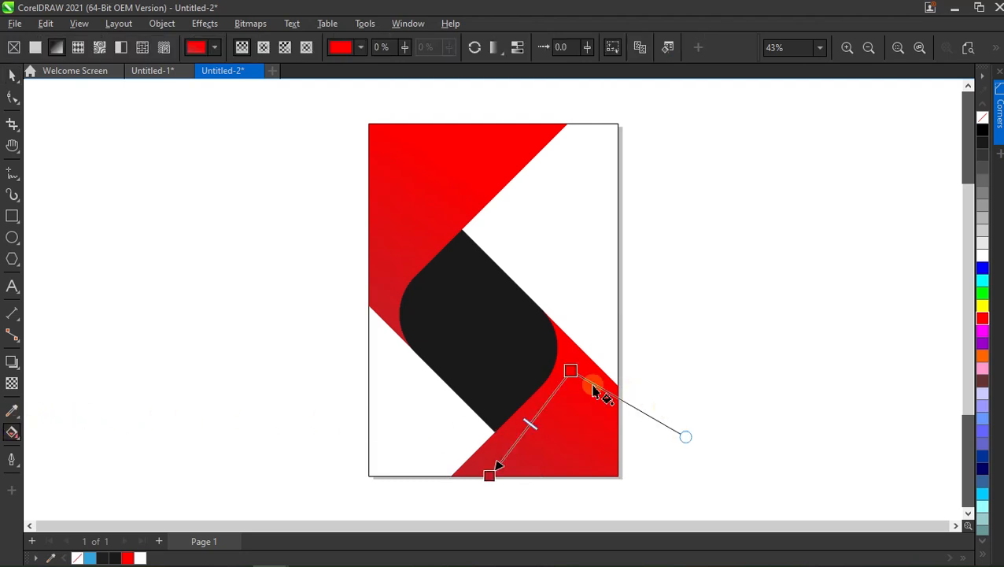
left_click_drag(570, 373, 569, 392)
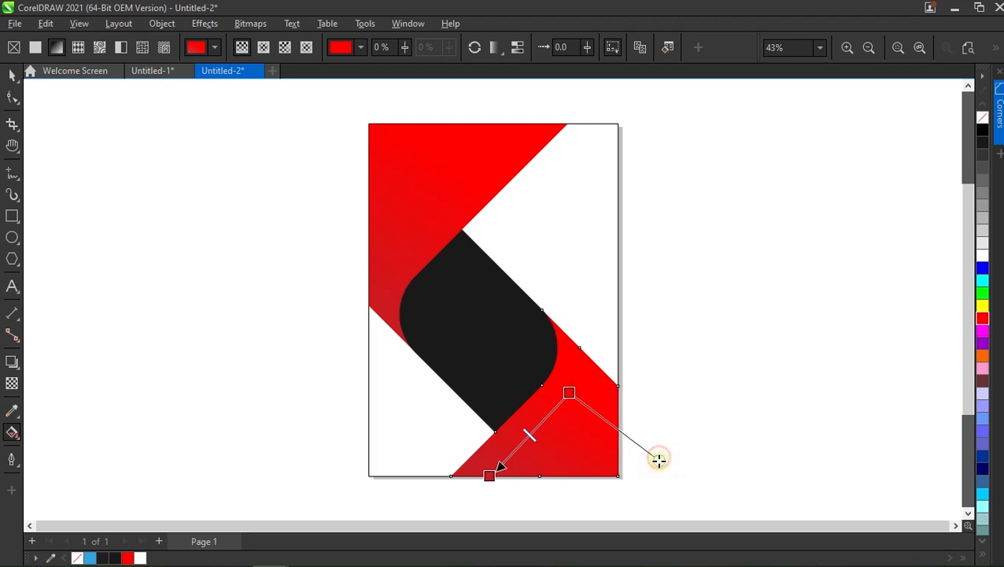
left_click_drag(659, 458, 659, 468)
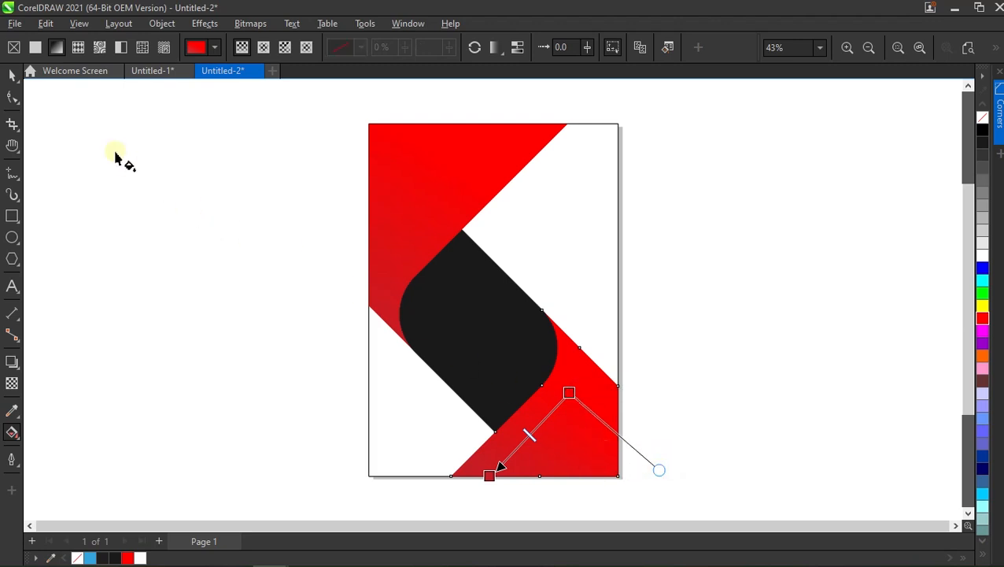
left_click(14, 75)
left_click(337, 261)
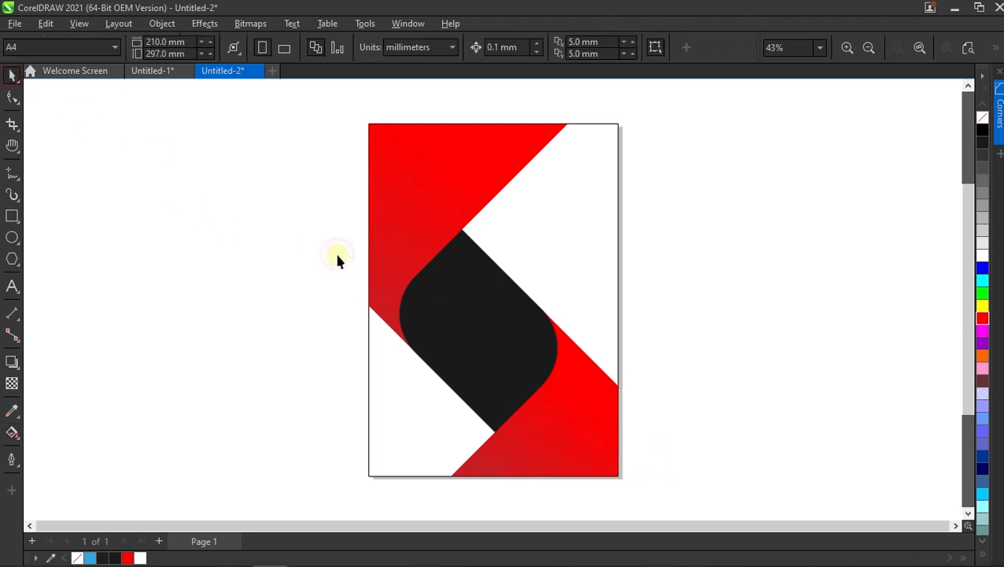
Create a copy of the upper-left red shape rotated about 3.7 degrees counterclockwise around its lower tip.
left_click(399, 207)
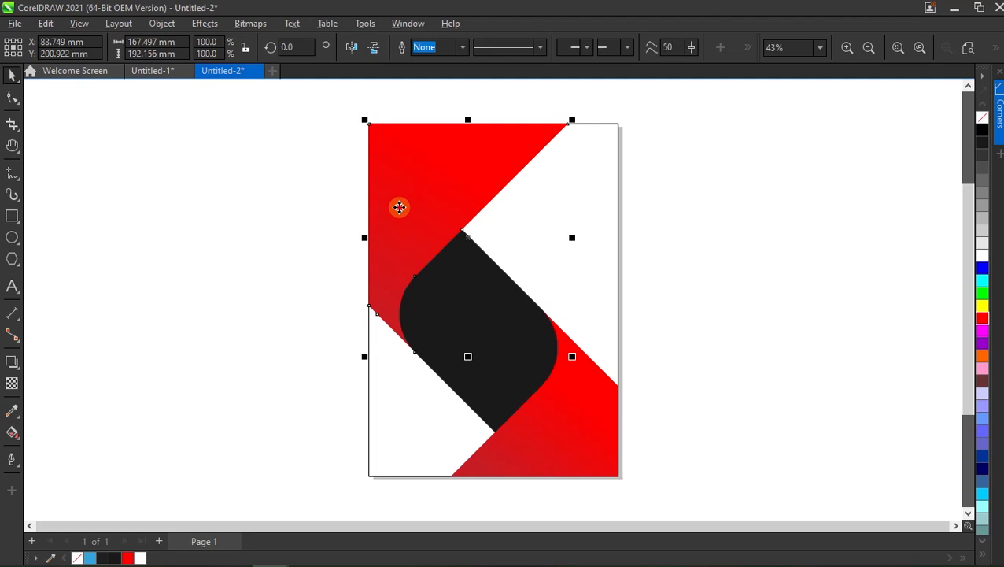
left_click(399, 208)
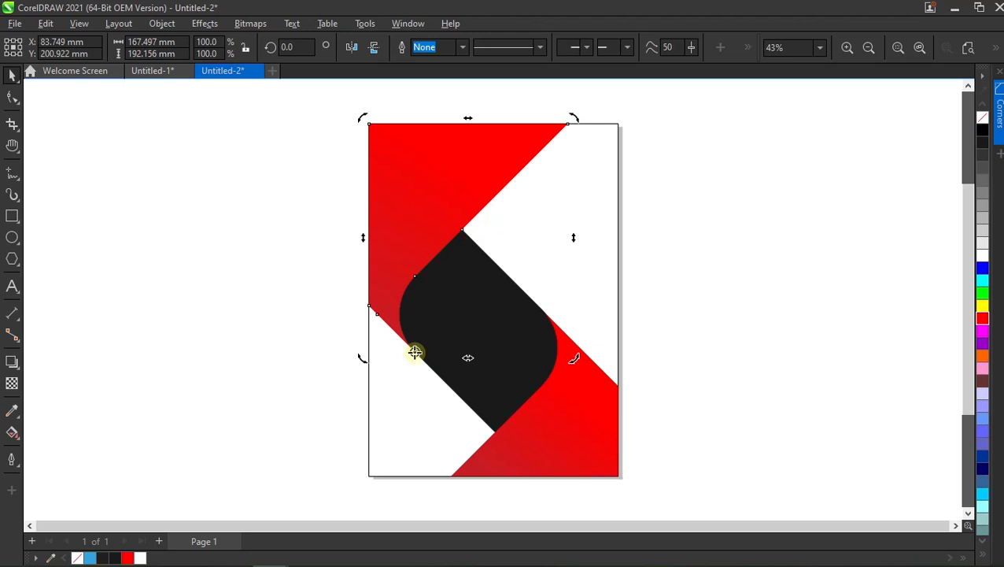
left_click_drag(570, 121, 556, 114)
right_click(555, 115)
left_click(464, 87)
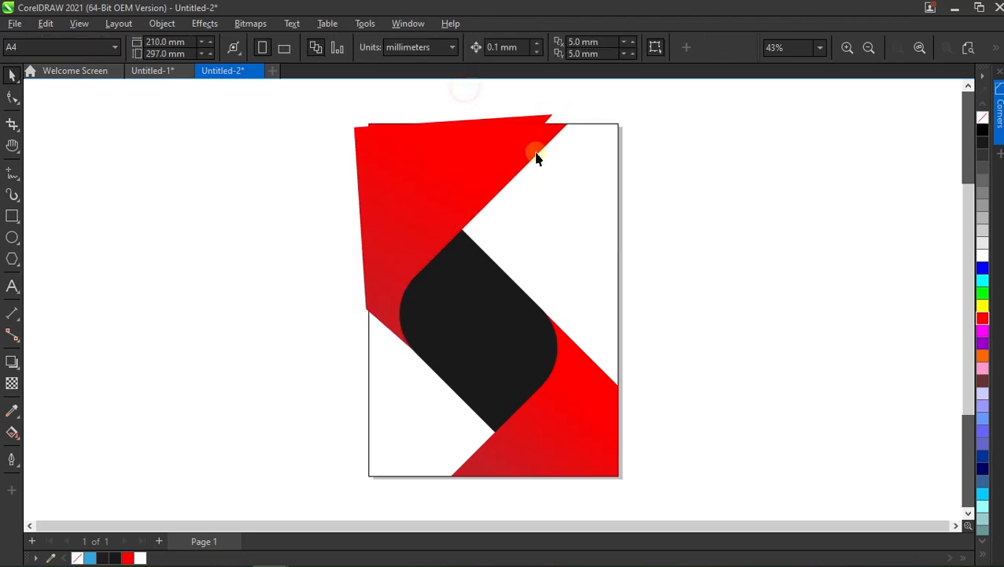
Smart-fill the thin gap between the rotated copy and the original upper-left shape's diagonal edge with blue and a 0.5 pt outline.
left_click(14, 435)
left_click(54, 450)
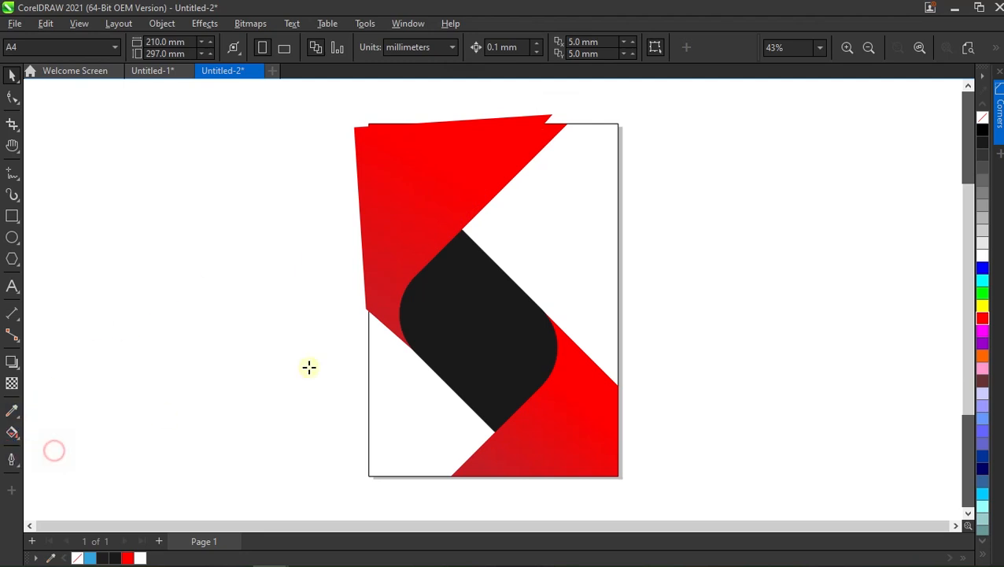
left_click(549, 135)
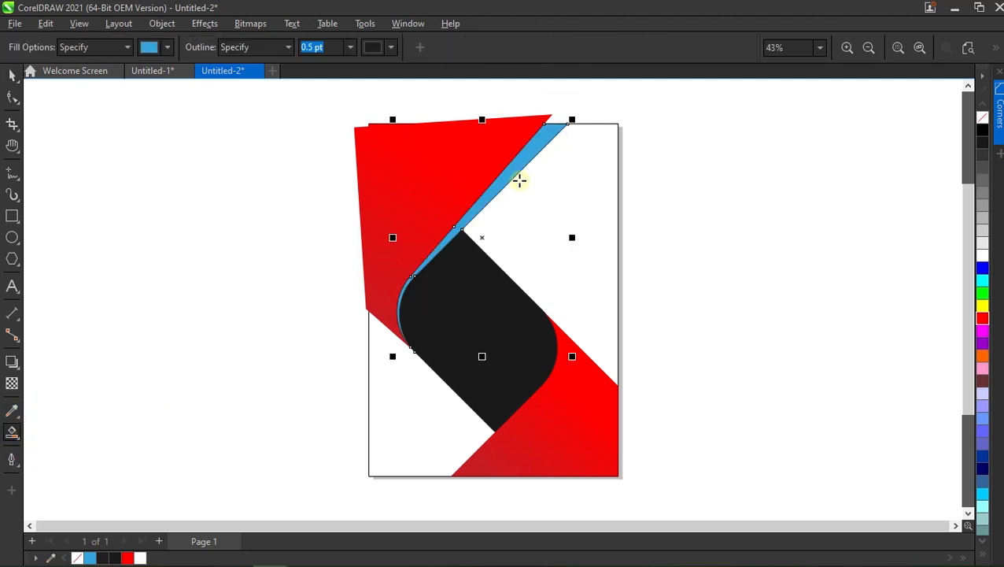
key("space")
left_click(695, 293)
Move the rotated upper-left copy off the page and delete it.
left_click_drag(370, 192, 212, 211)
right_click(214, 210)
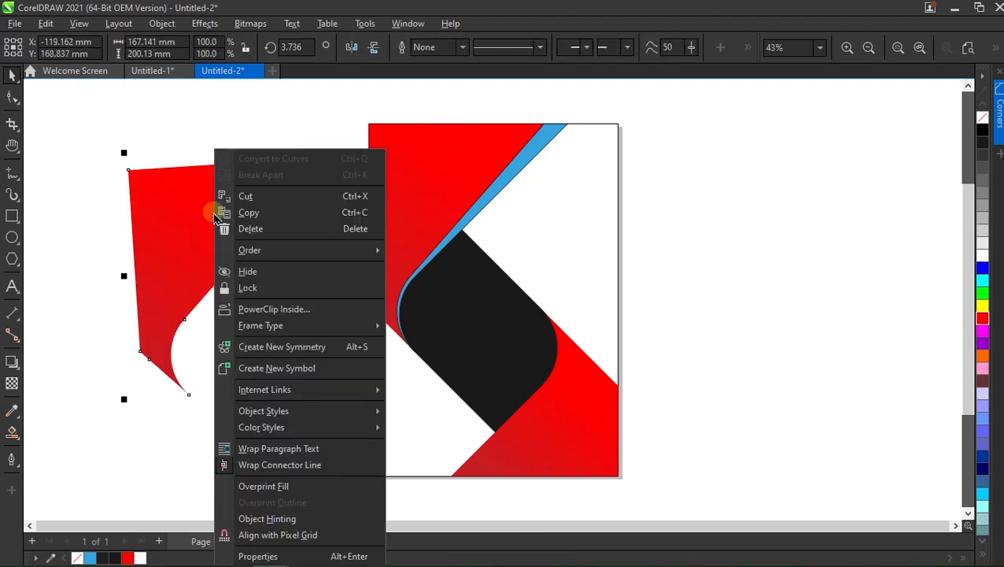
left_click(260, 228)
Create a copy of the lower-right red shape rotated about 4.7 degrees counterclockwise around its upper tip beside the dark shape.
left_click(576, 419)
left_click(576, 418)
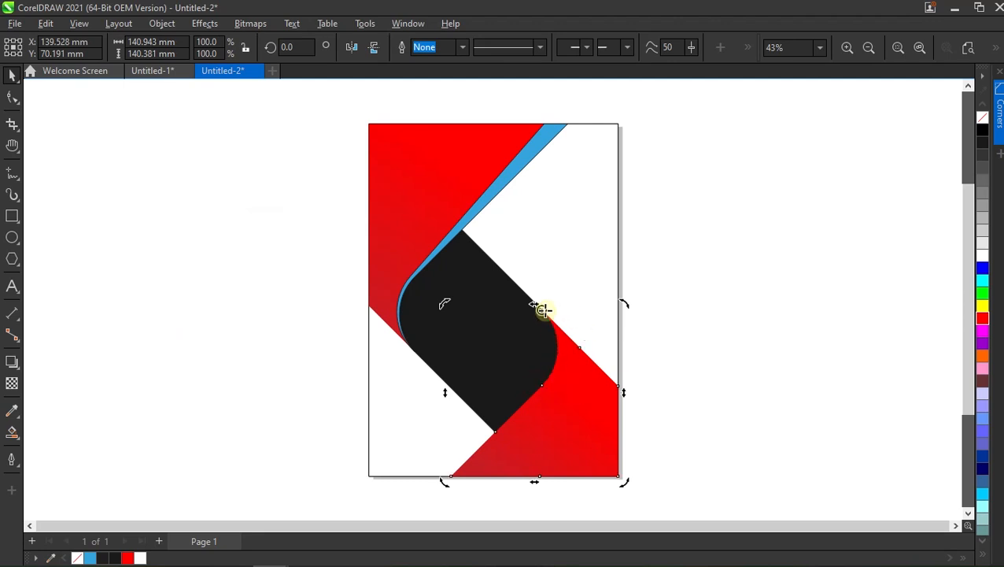
key("ctrl+z")
left_click_drag(445, 483, 457, 493)
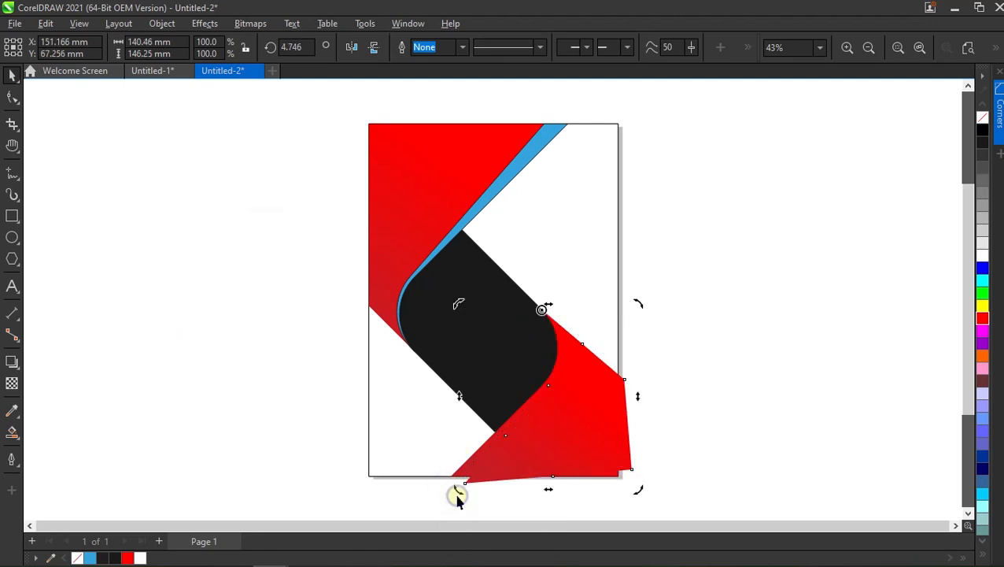
left_click(293, 442)
Smart-fill the thin gap between the rotated copy and the original lower-right shape's diagonal edge with blue and a 0.5 pt outline.
left_click(16, 463)
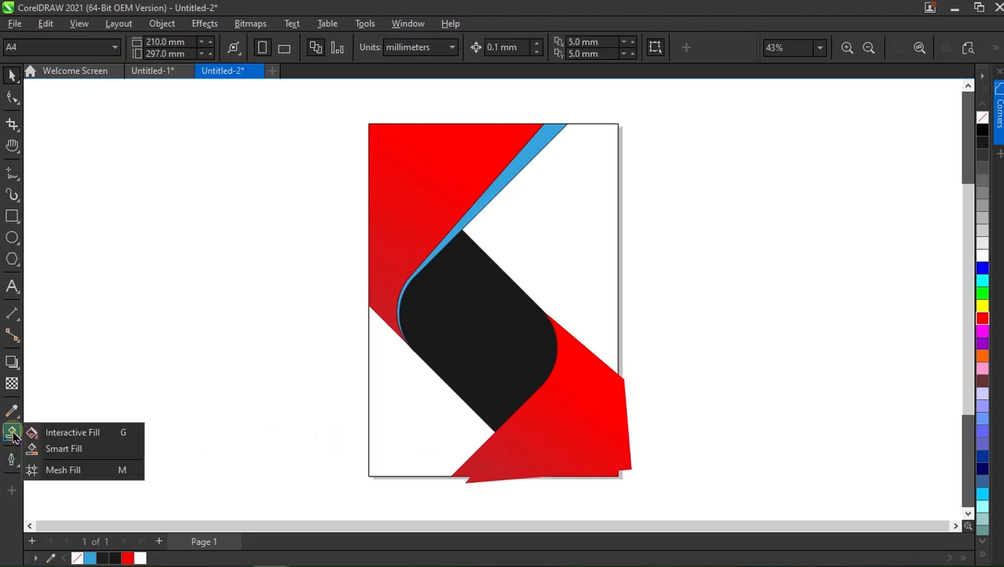
left_click(68, 448)
left_click(464, 467)
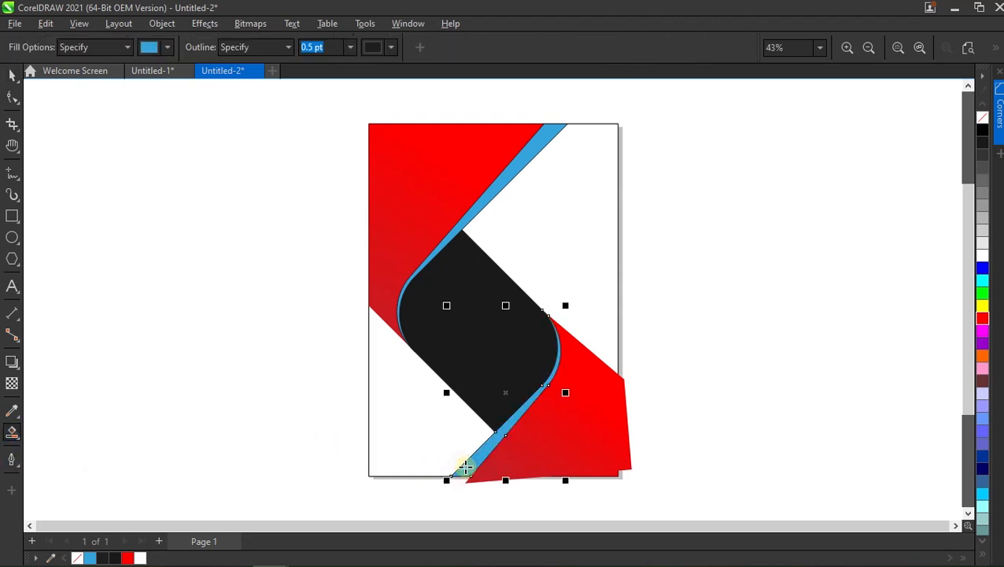
key("space")
left_click(240, 374)
Move the rotated lower-right copy off the page and delete it.
left_click_drag(585, 416, 820, 348)
right_click(821, 352)
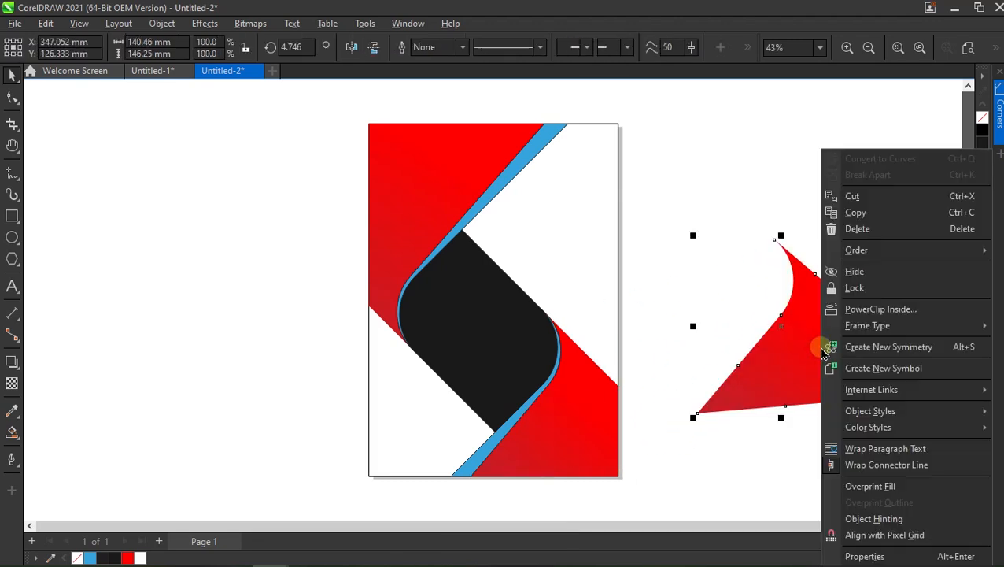
left_click(859, 229)
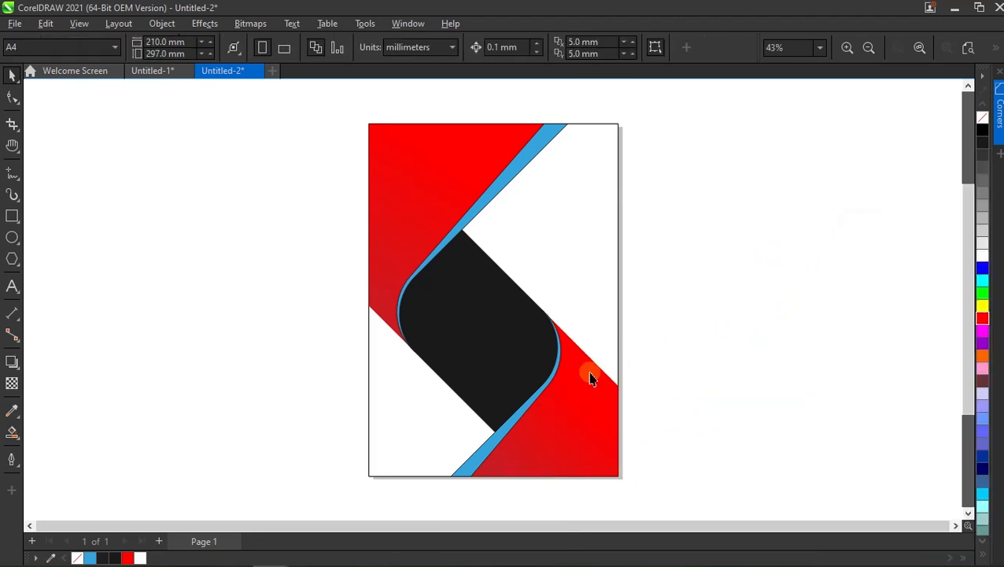
Remove the outlines from the upper and lower blue strips.
left_click(545, 135)
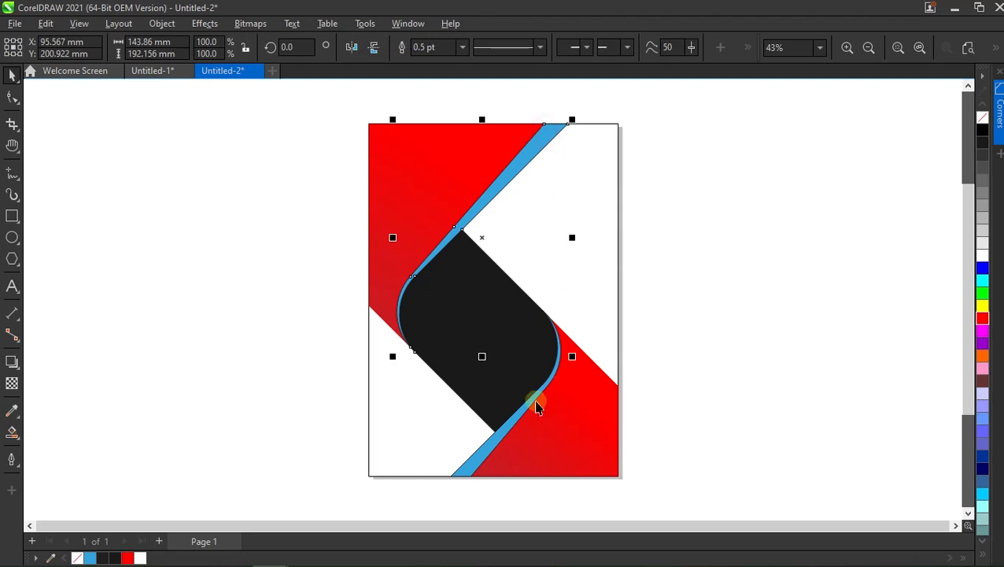
left_click(497, 430, "shift")
right_click(982, 117)
left_click(731, 230)
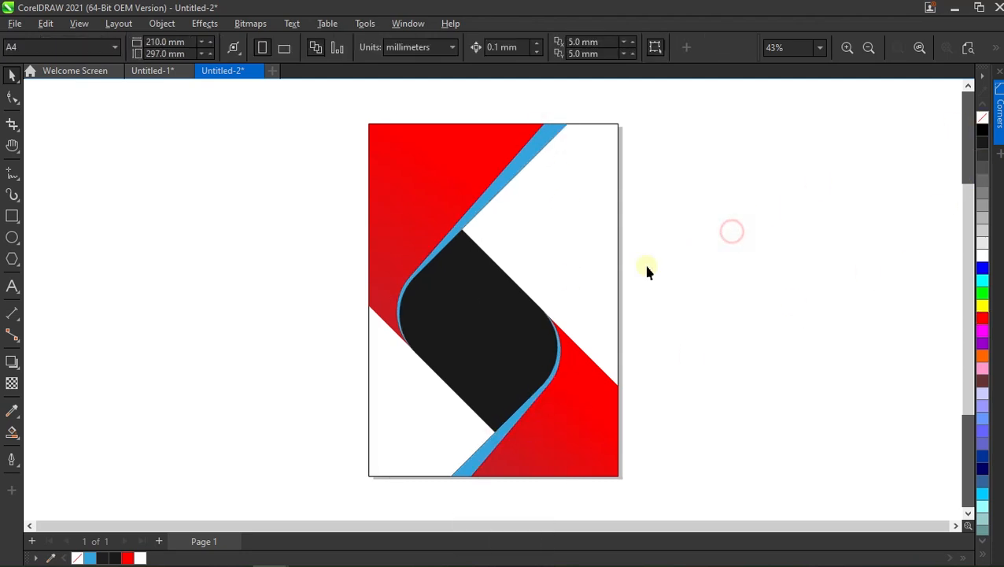
Fill the upper and lower blue strips with black.
left_click(531, 156)
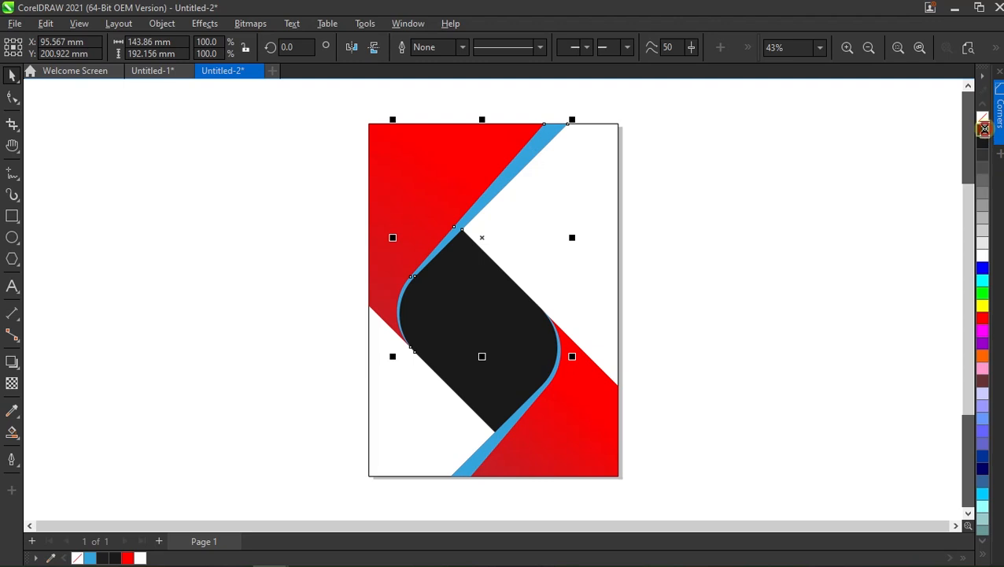
left_click(982, 130)
left_click(721, 305)
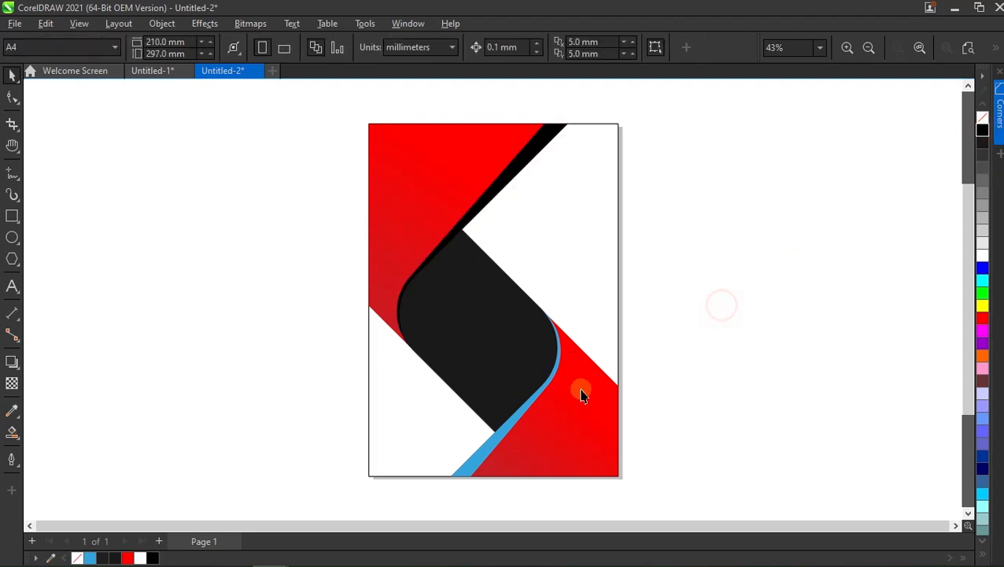
left_click(516, 421)
left_click(981, 131)
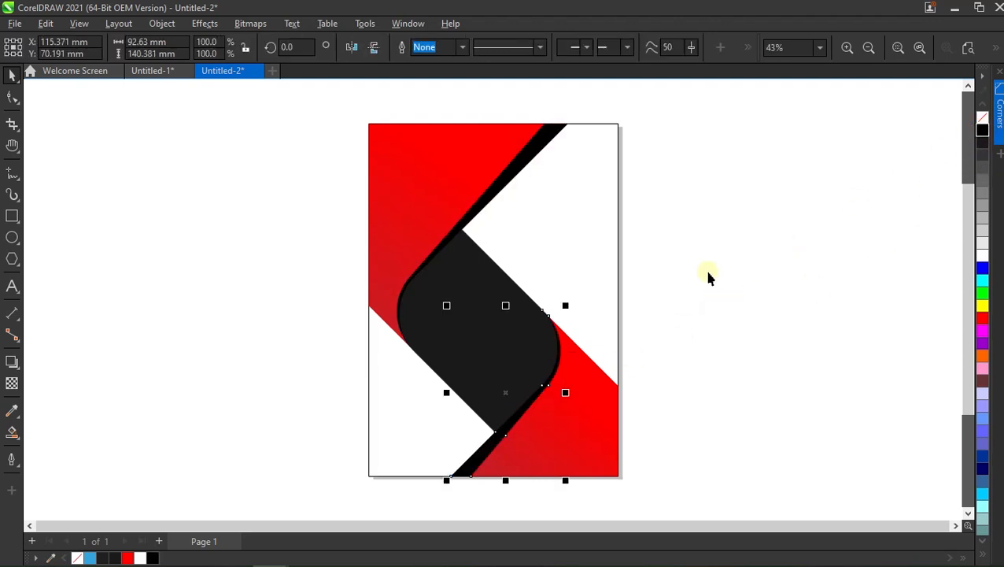
left_click(708, 276)
Apply a linear gradient to the upper strip from its top right corner to its lower tip, with black at both ends.
left_click(536, 149)
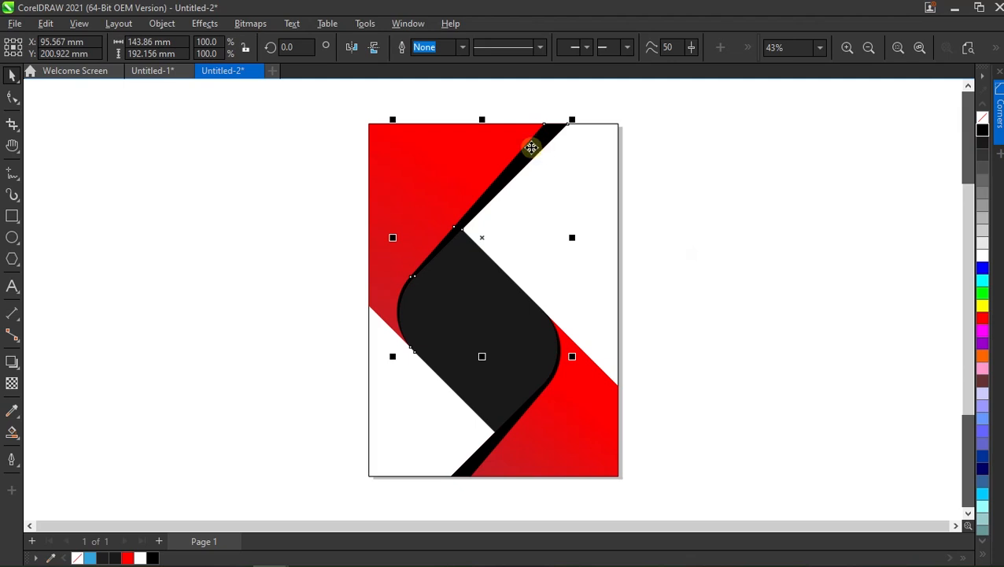
left_click(7, 433)
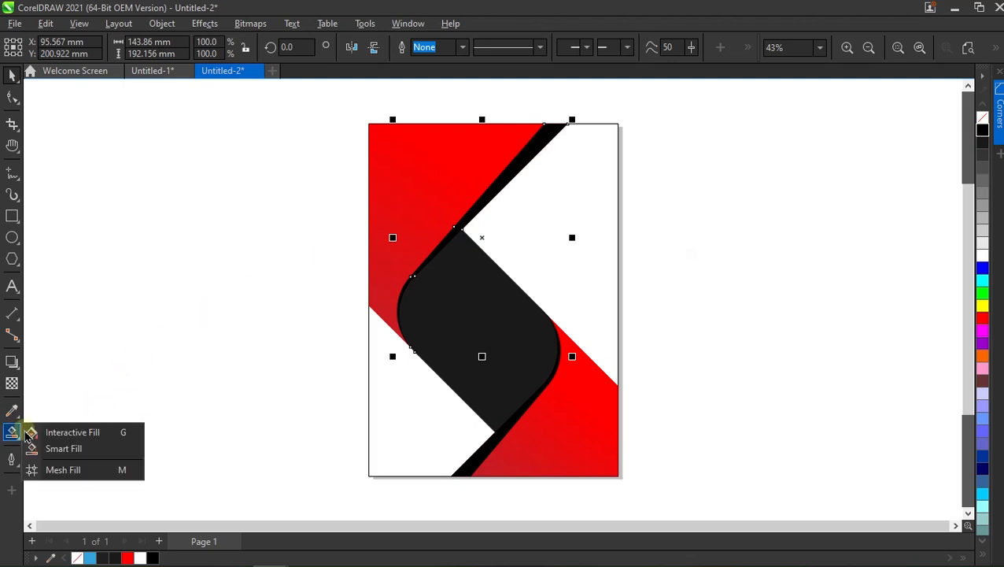
left_click(34, 428)
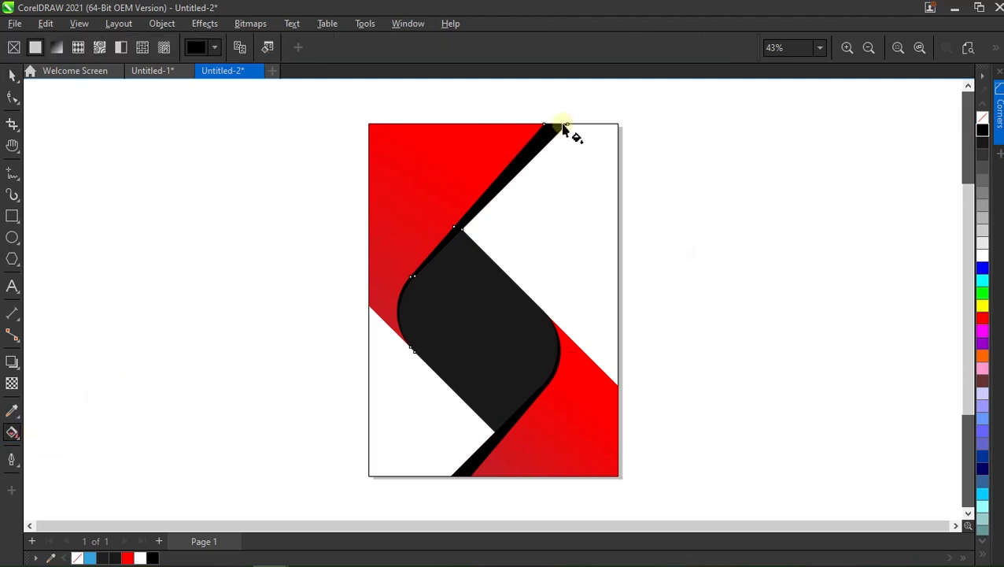
left_click_drag(568, 124, 415, 355)
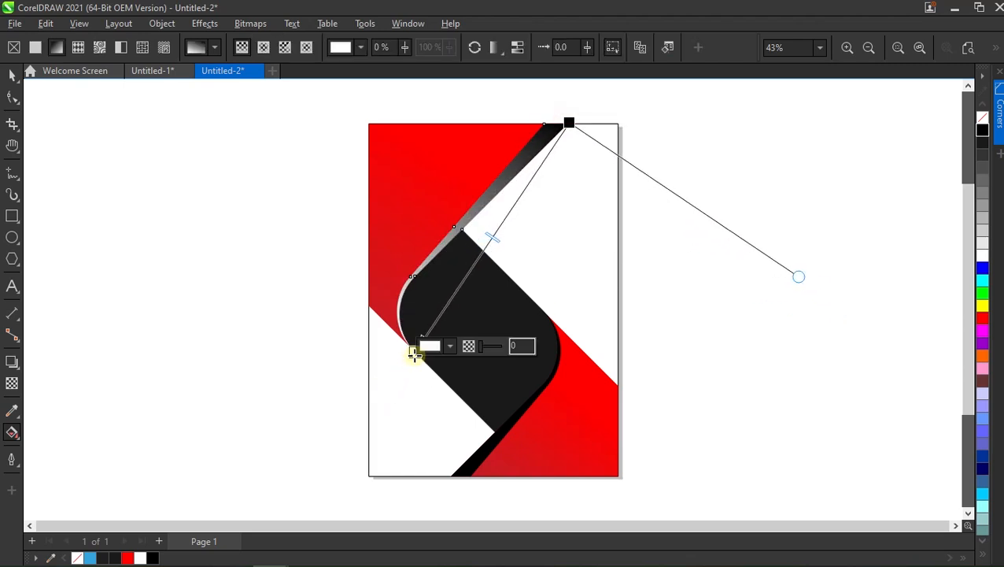
left_click(982, 131)
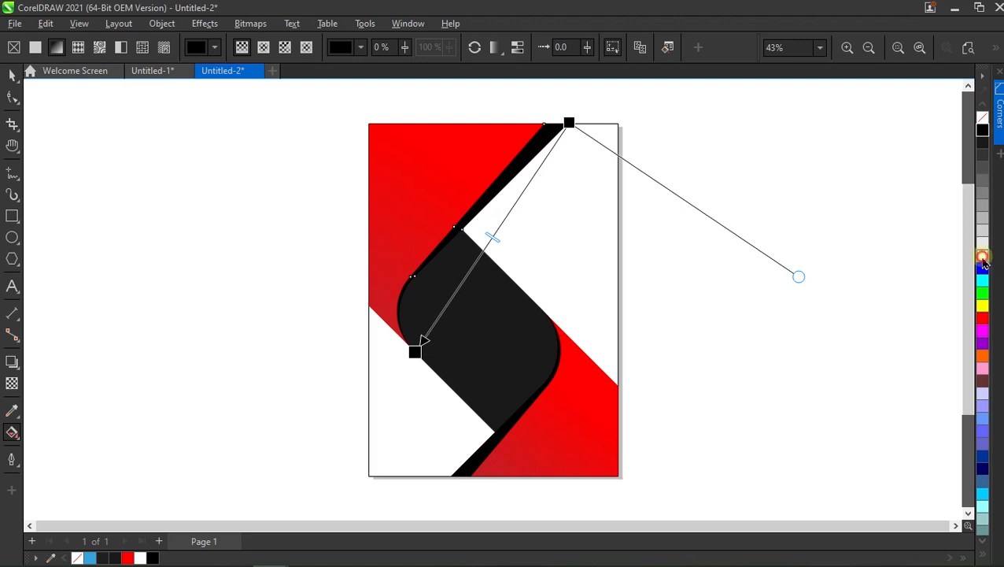
Add a white node and a midway black node to the upper strip's gradient, placing the white node at 73%.
double_click(467, 276)
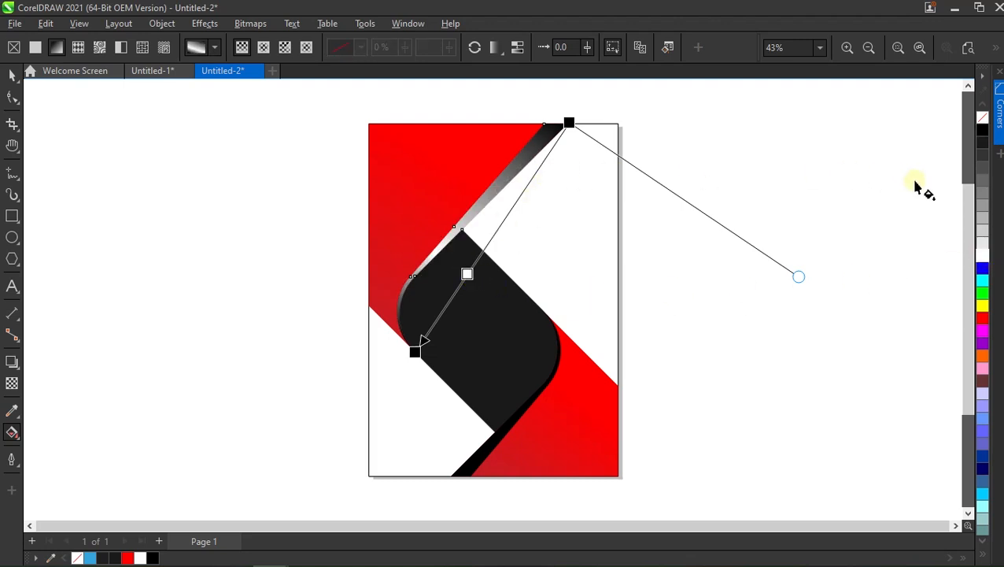
left_click_drag(982, 131, 492, 236)
left_click_drag(468, 275, 453, 291)
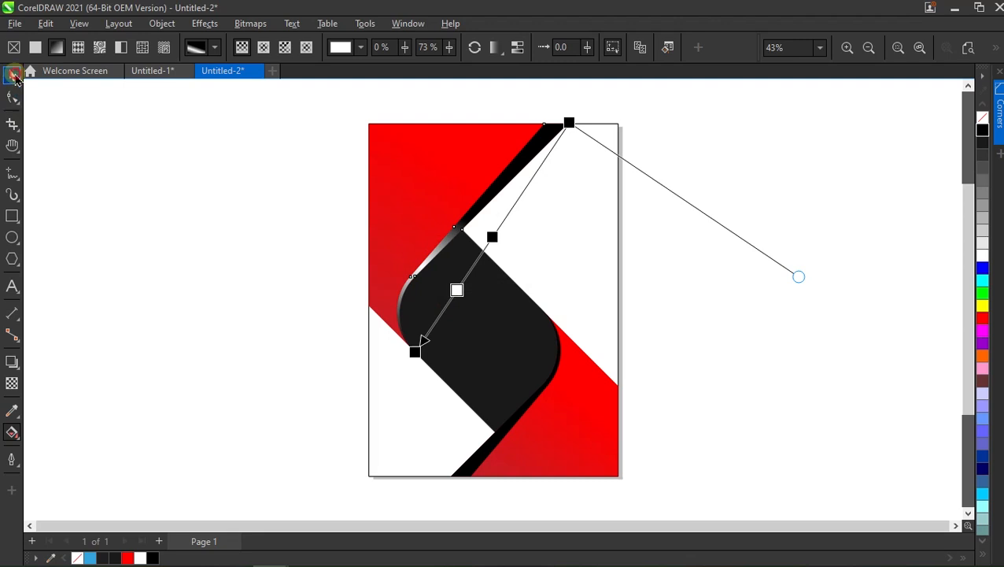
Copy the upper strip's gradient fill onto the lower strip, and reverse the lower strip's gradient.
left_click(12, 75)
left_click_drag(500, 186, 494, 445)
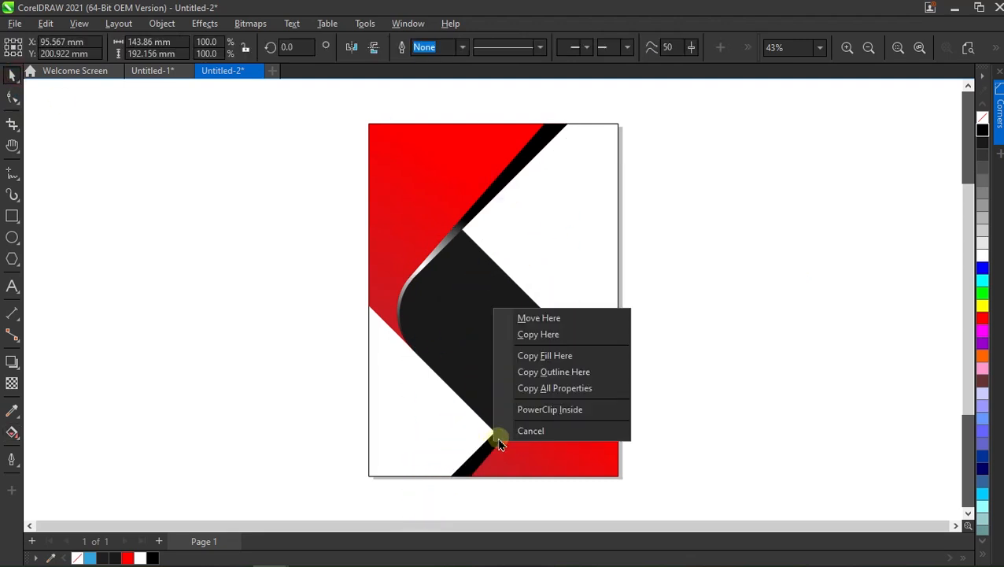
left_click(545, 355)
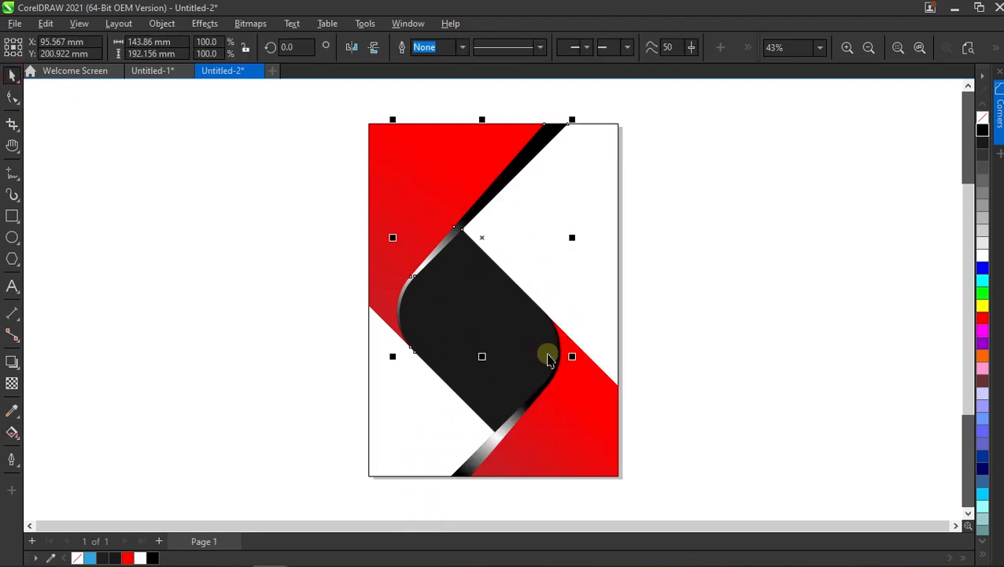
left_click(504, 438)
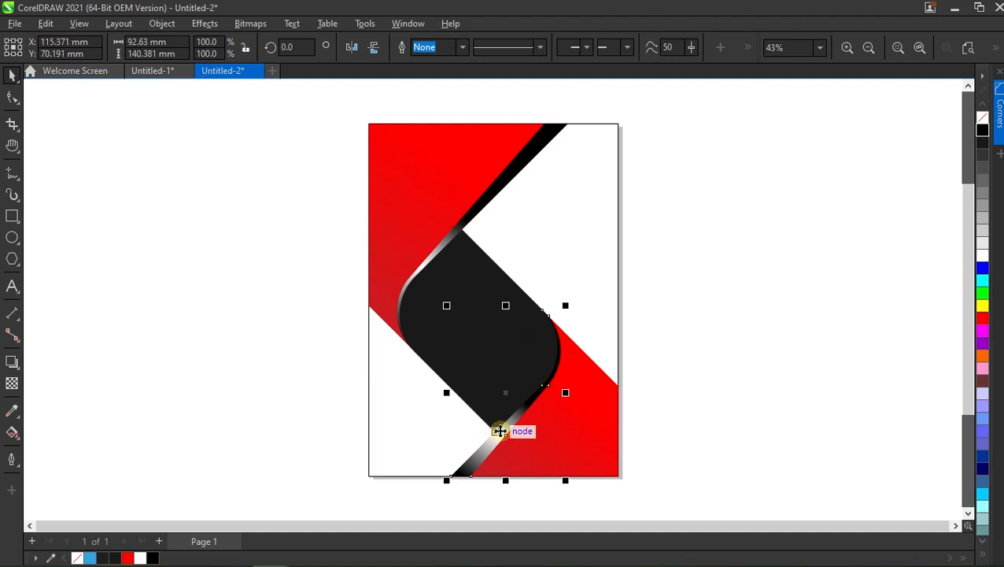
left_click(13, 431)
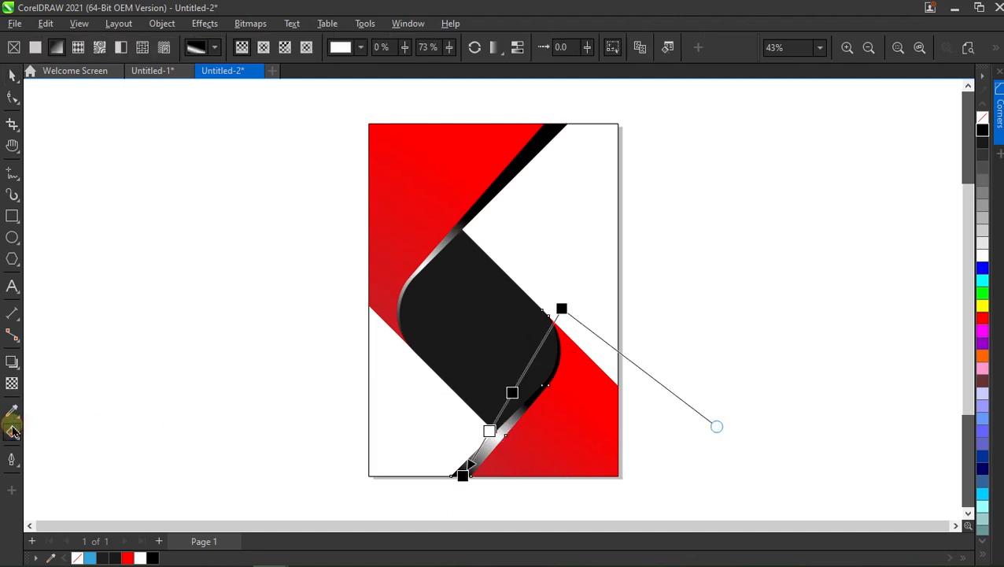
left_click(476, 48)
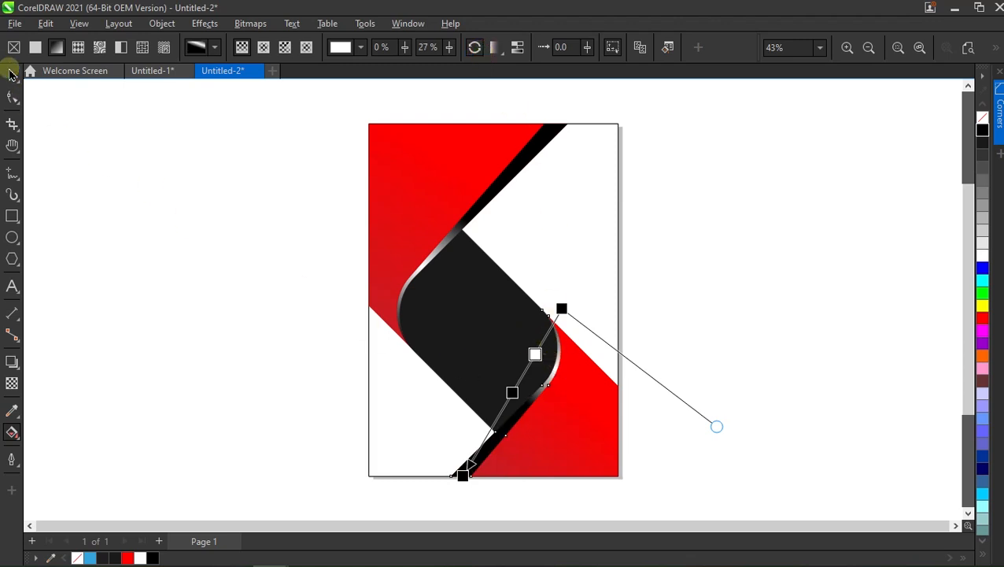
Apply a linear gradient to the dark central shape from its upper-left edge, fading to dark gray past its lower-right edge.
left_click(10, 71)
left_click(269, 290)
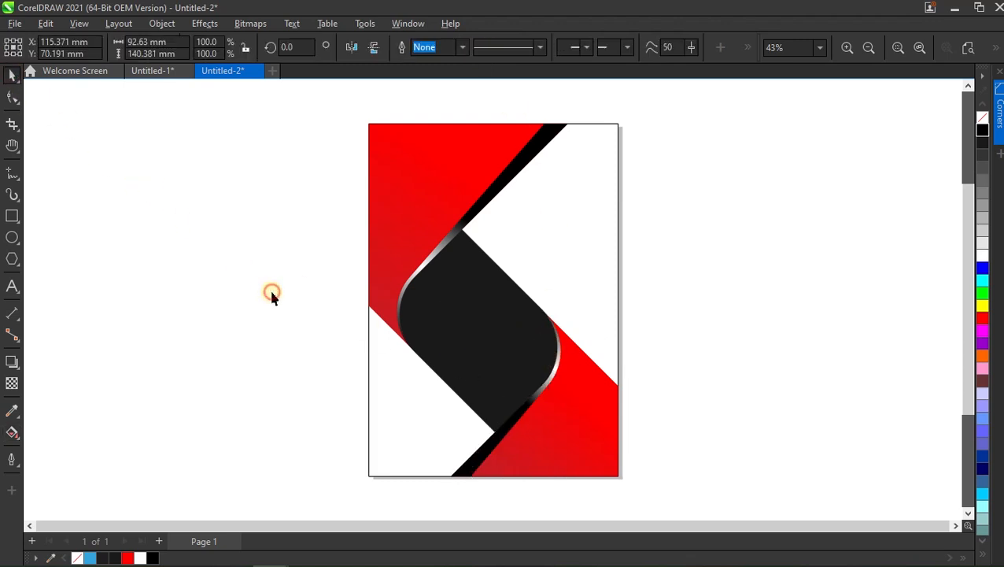
left_click(482, 344)
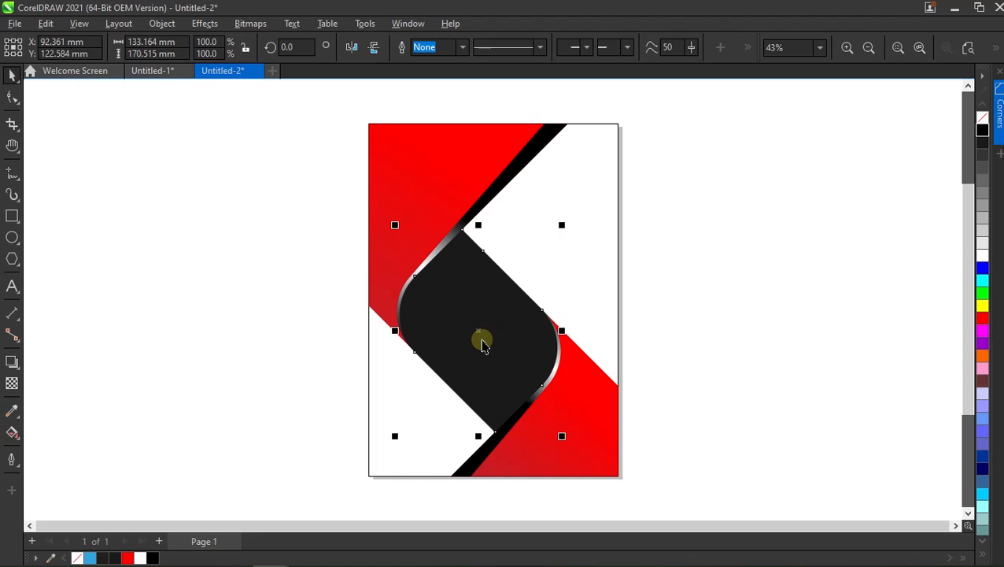
left_click(11, 433)
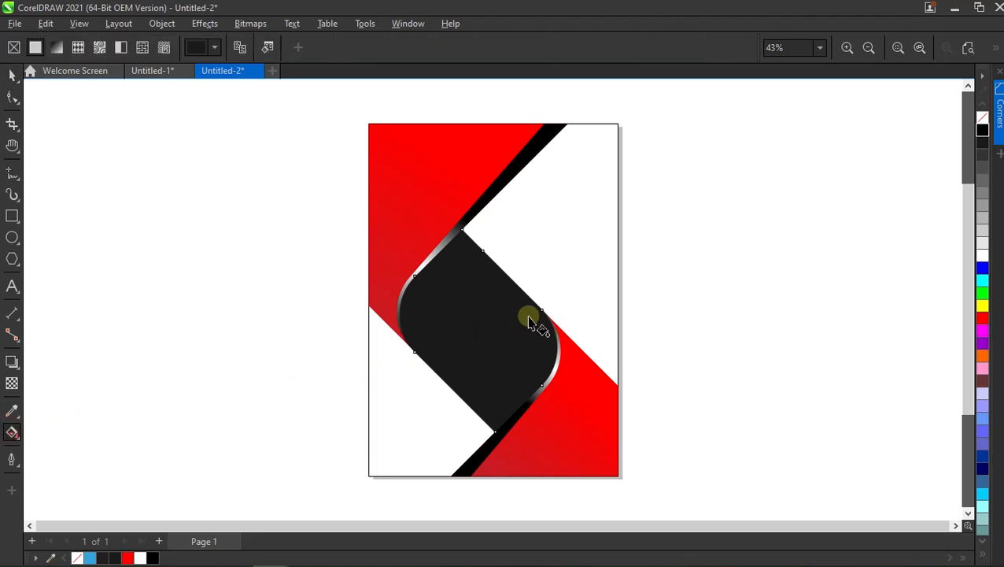
left_click_drag(413, 276, 541, 385)
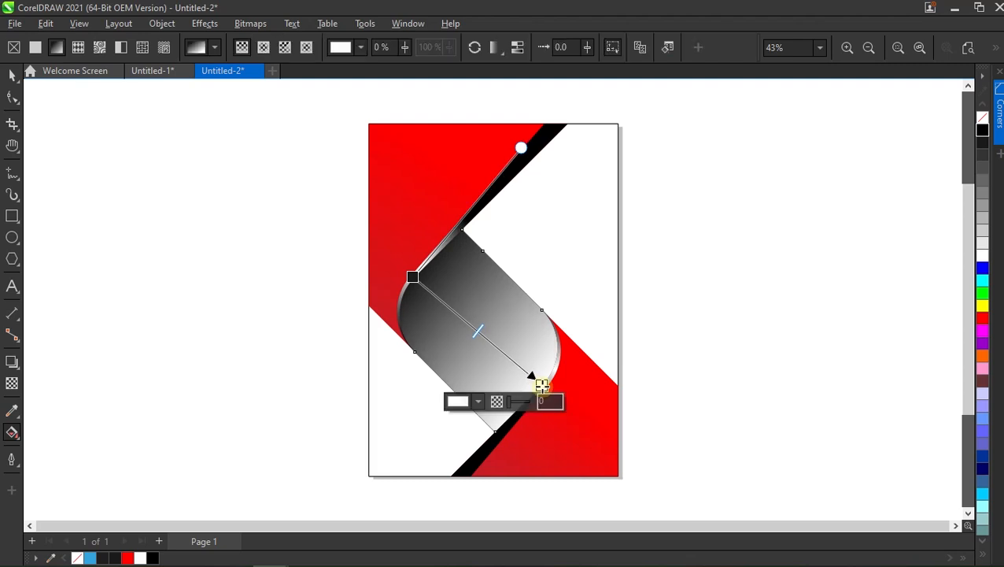
left_click(982, 167)
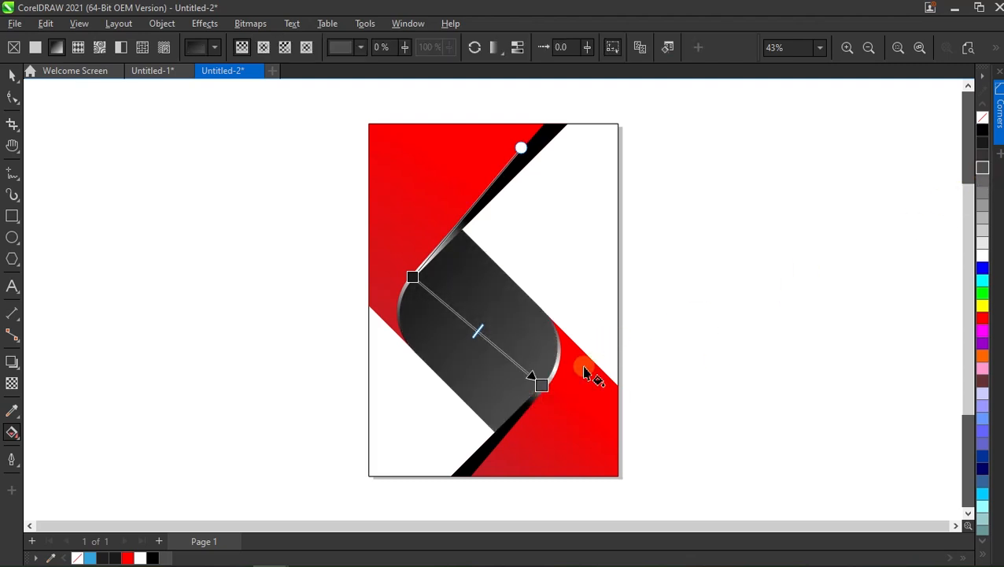
left_click_drag(543, 385, 598, 433)
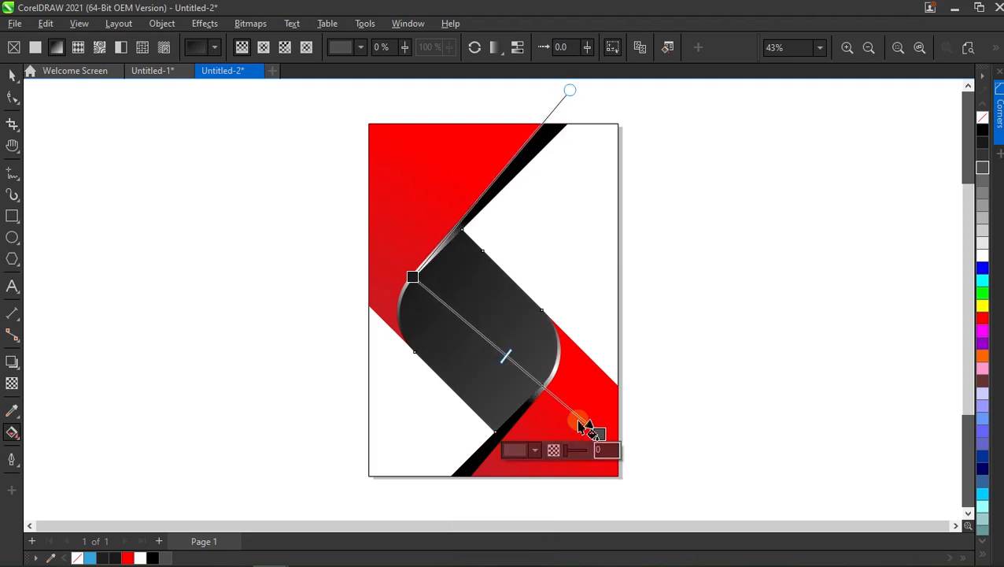
left_click(11, 73)
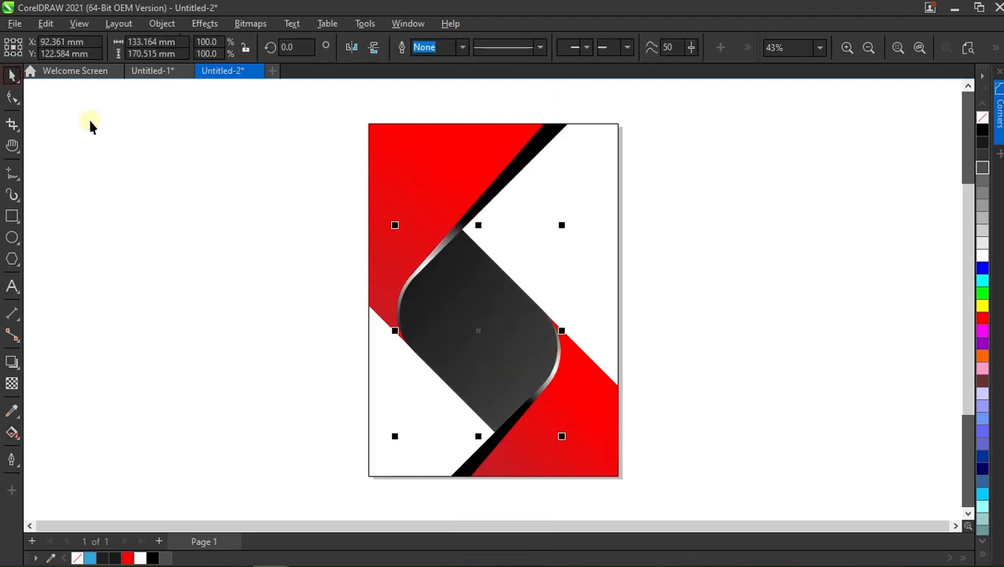
left_click(304, 264)
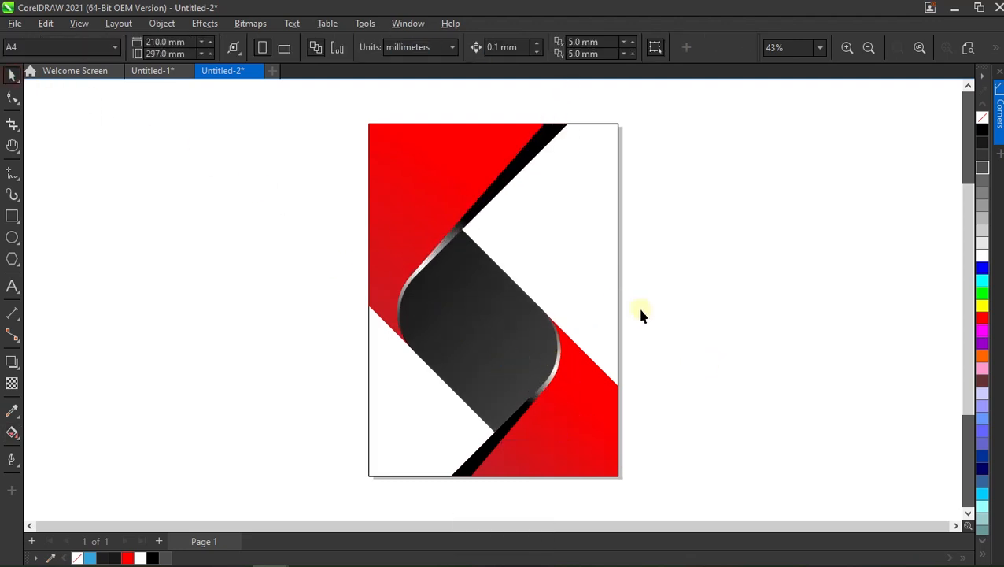
Smart-fill the white upper-right and lower-left areas of the page with blue to create separate shapes.
left_click(11, 434)
left_click(53, 447)
left_click(578, 254)
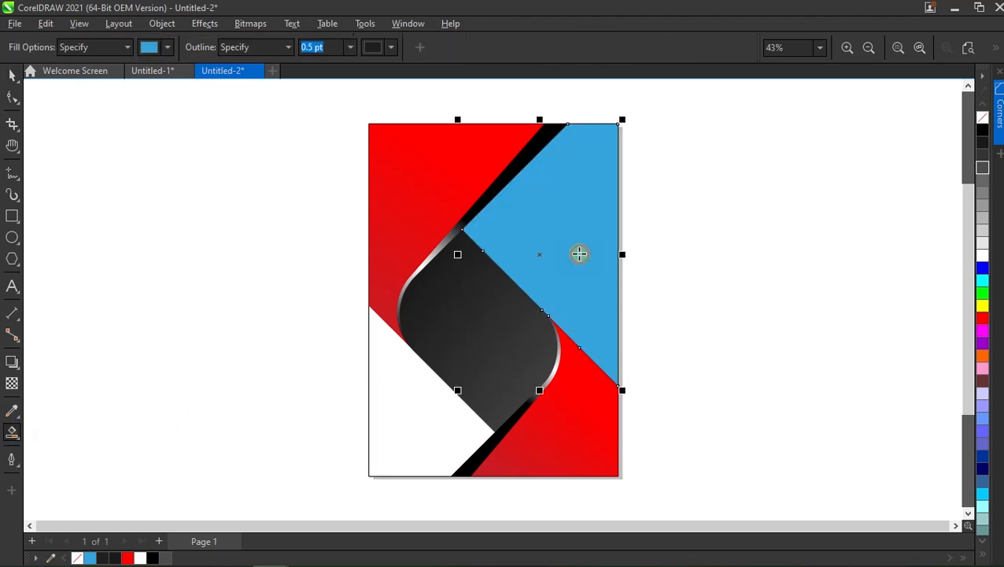
left_click(386, 394)
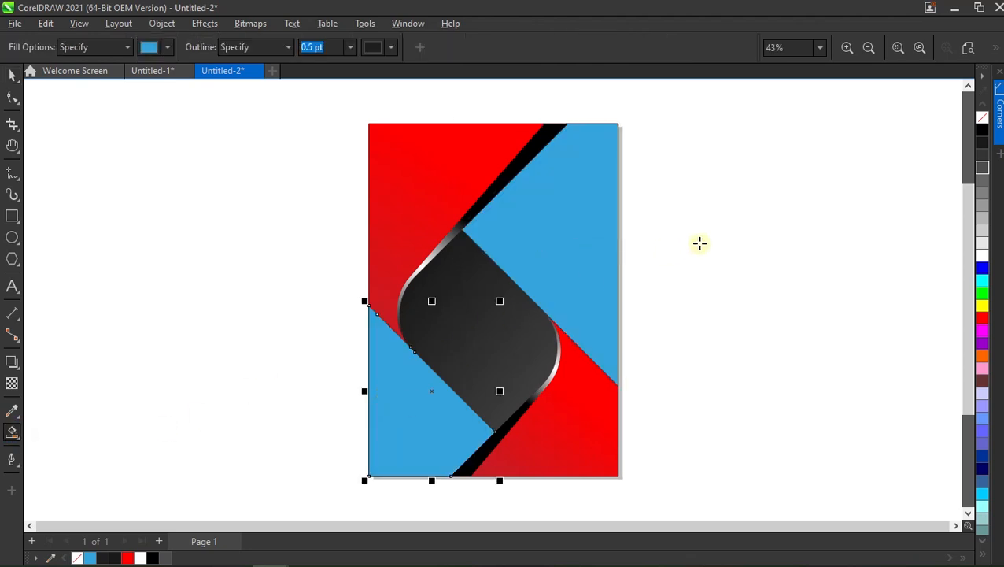
key("space")
left_click(657, 243)
Recolor the upper-right blue shape light gray and the lower-left blue shape white.
left_click(542, 234)
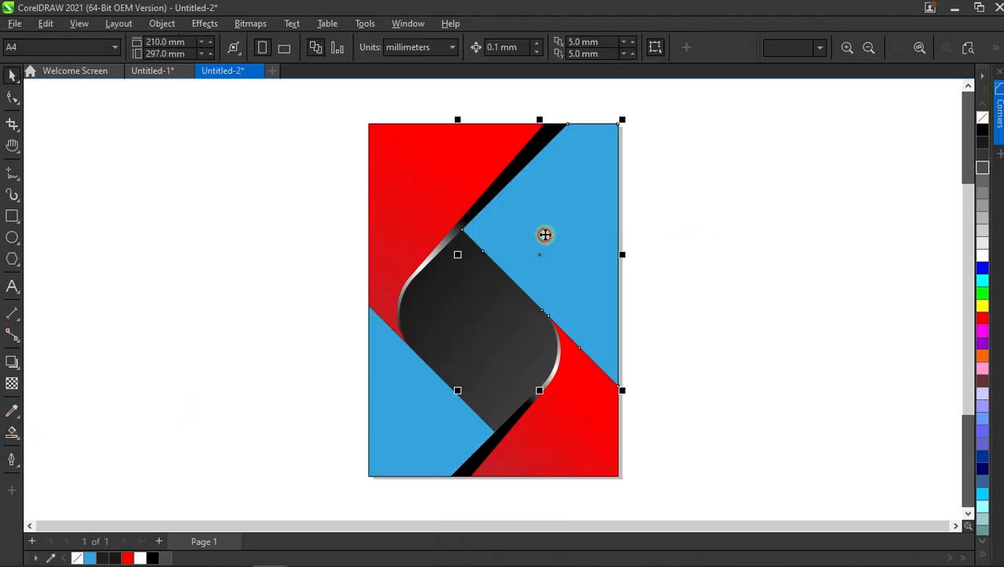
left_click(984, 244)
left_click(399, 417)
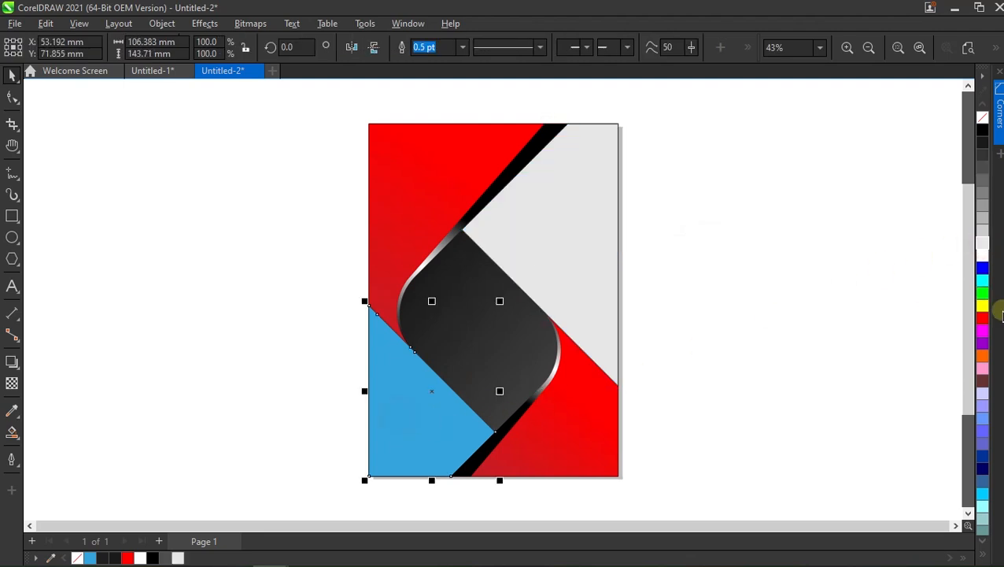
left_click(983, 258)
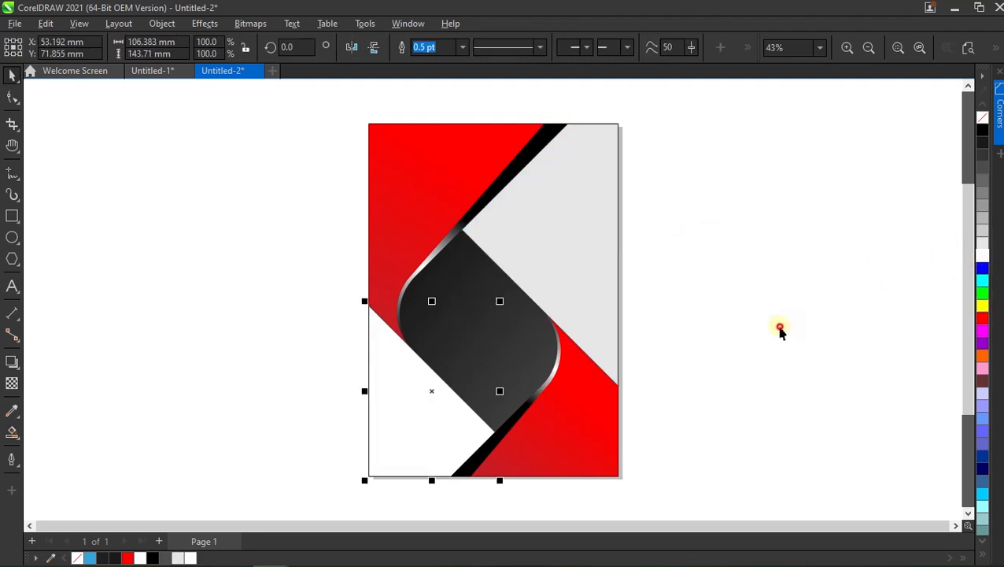
left_click(780, 332)
Move the page-sized background rectangle off the page and delete it.
left_click(397, 370, "alt")
left_click_drag(482, 307, 181, 289)
right_click(181, 287)
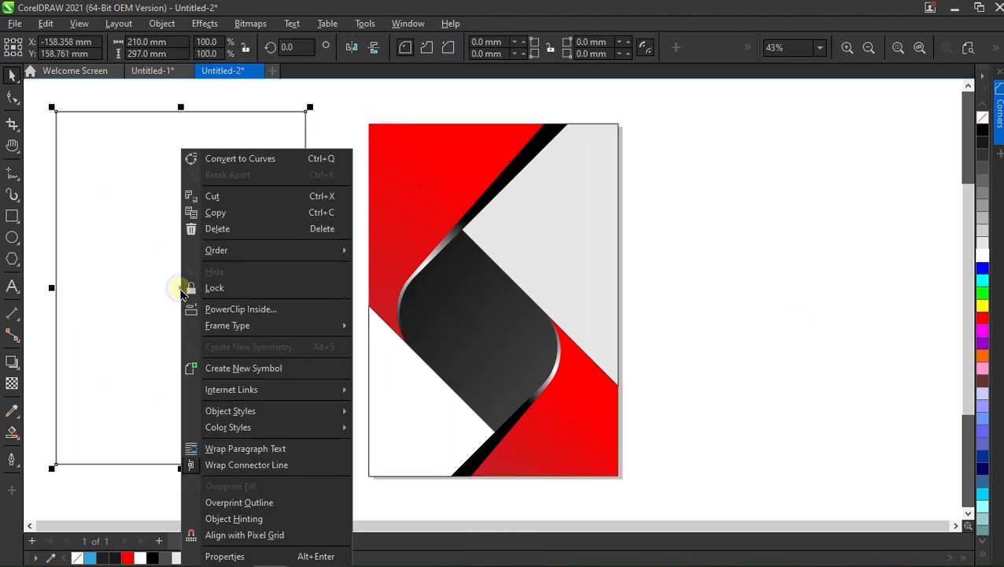
left_click(229, 230)
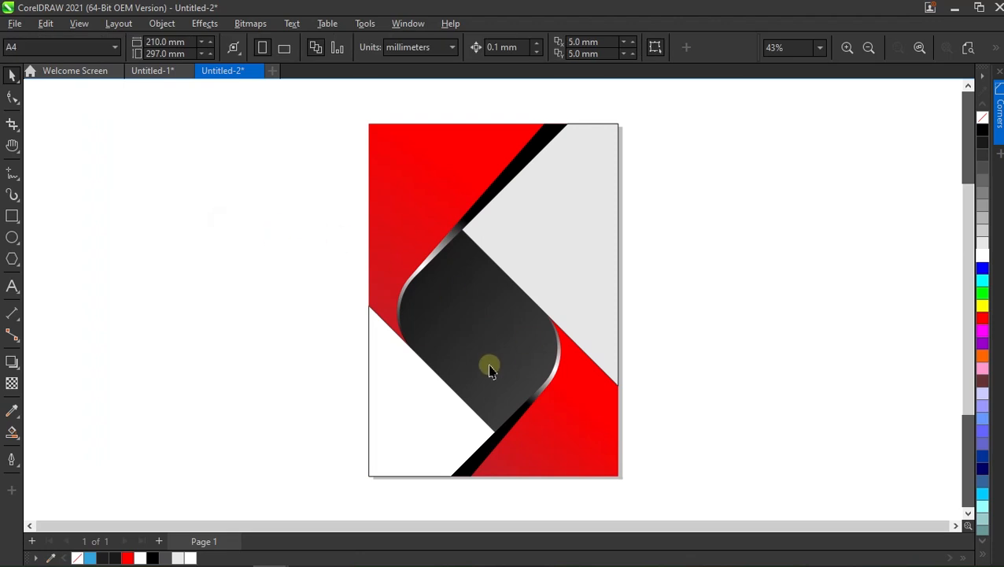
Remove the outline from all shapes on the page.
left_click_drag(517, 285, 300, 487)
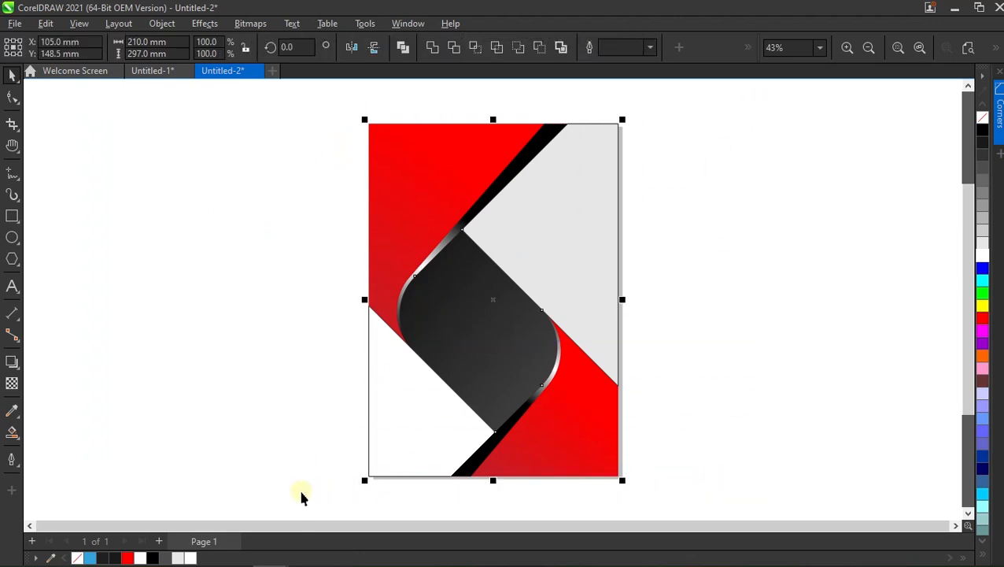
right_click(982, 119)
left_click(688, 287)
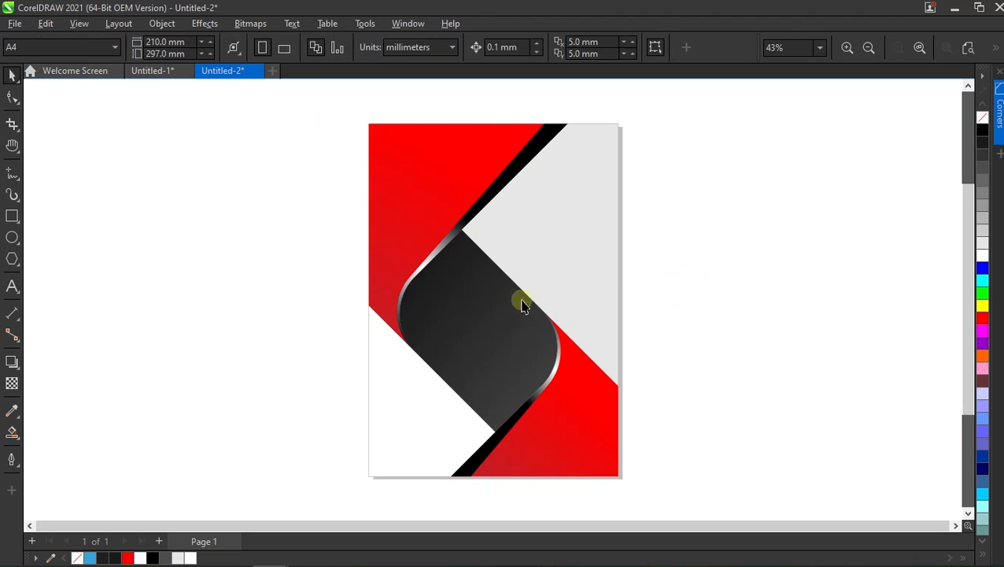
Draw a 45° line about 133 mm wide and high across the upper red area, and add a parallel copy nearer the page corner.
left_click(13, 172)
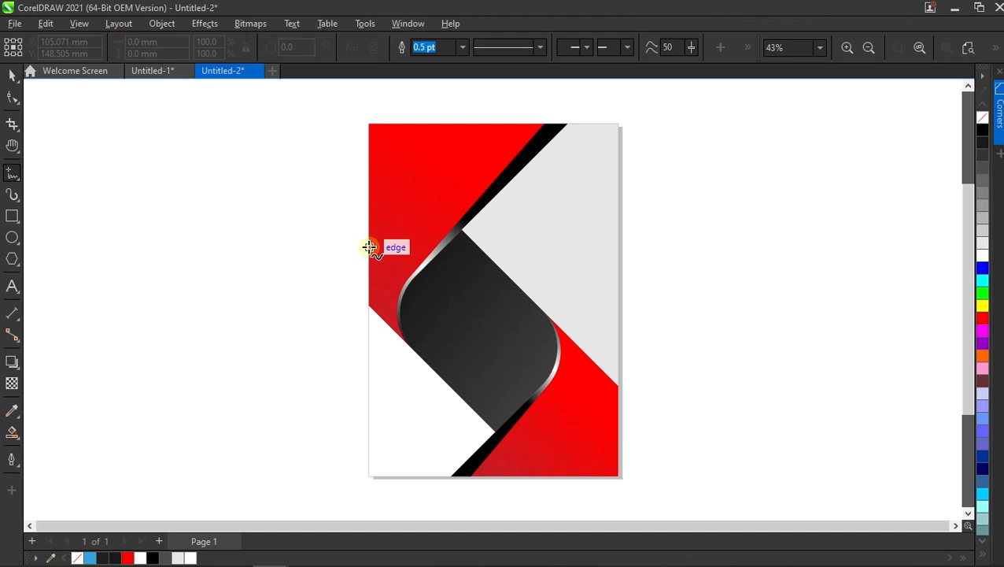
mouse_move(369, 256)
left_mouse_down()
mouse_move(454, 153)
mouse_move(531, 96)
left_mouse_up()
key("space")
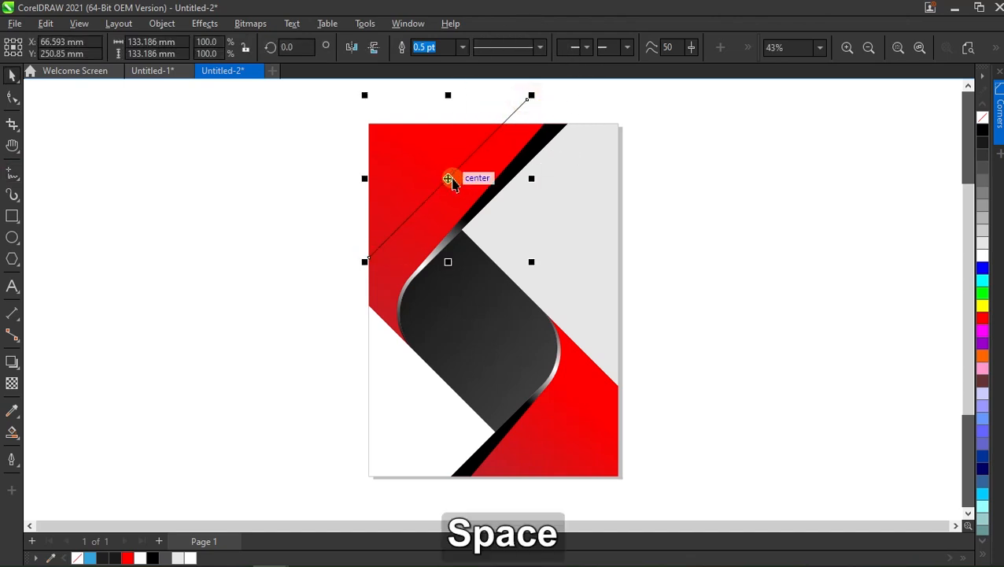
left_click_drag(448, 178, 406, 153)
left_click(256, 218)
Smart-fill the band between the two parallel lines and make it black with no outline.
left_click(12, 431)
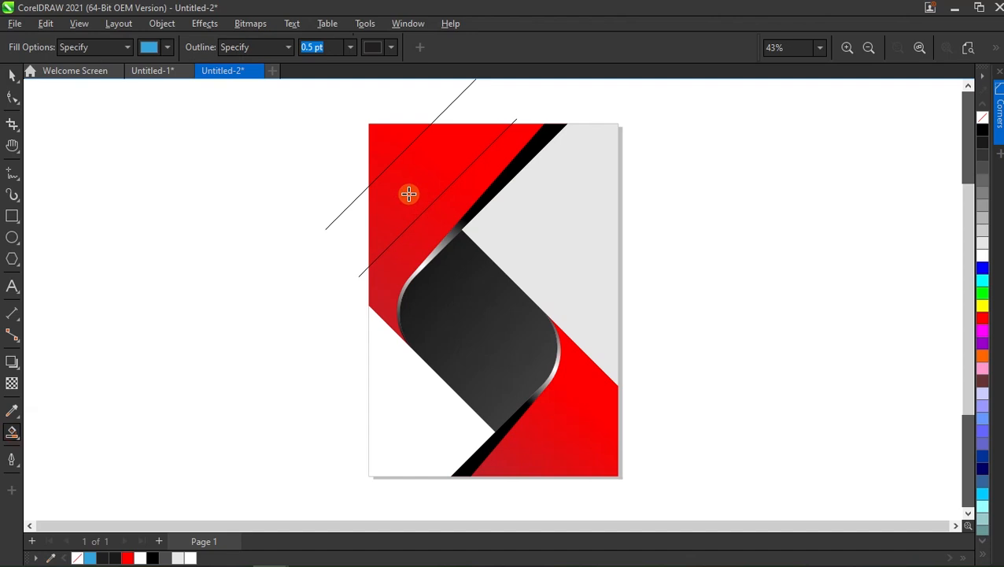
left_click(409, 194)
key("space")
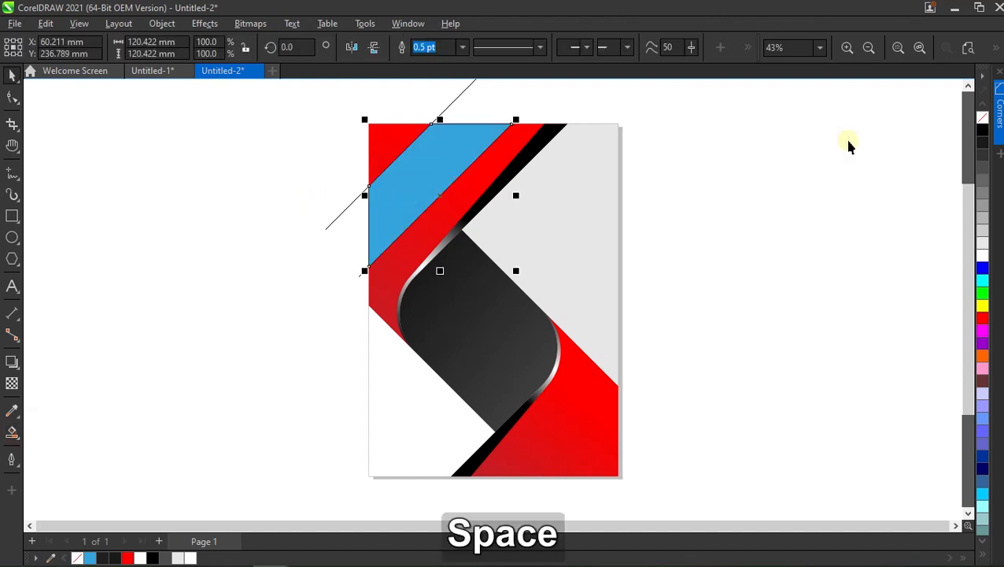
left_click(983, 130)
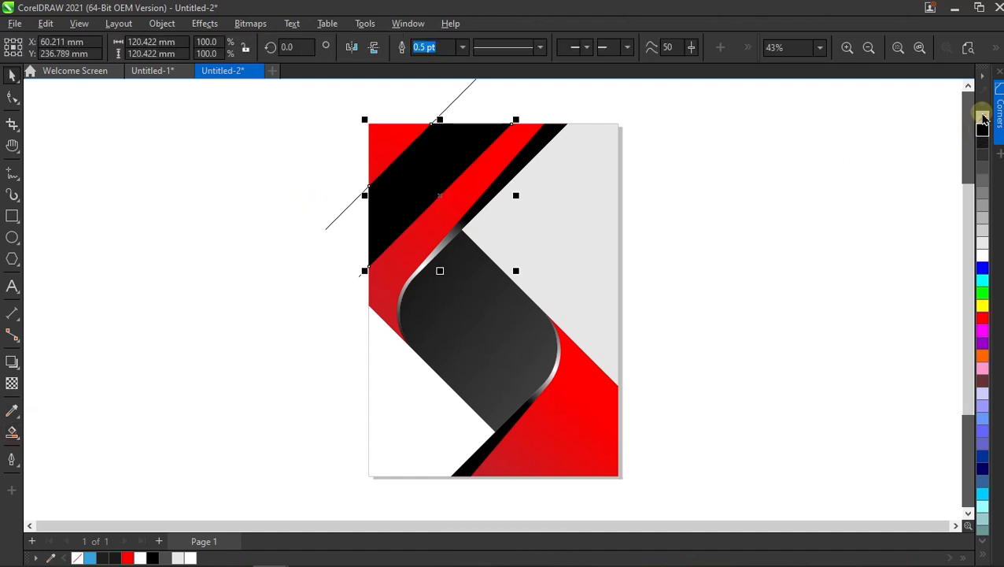
left_click(745, 180)
Delete the two parallel construction lines around the upper black band.
left_click(447, 107)
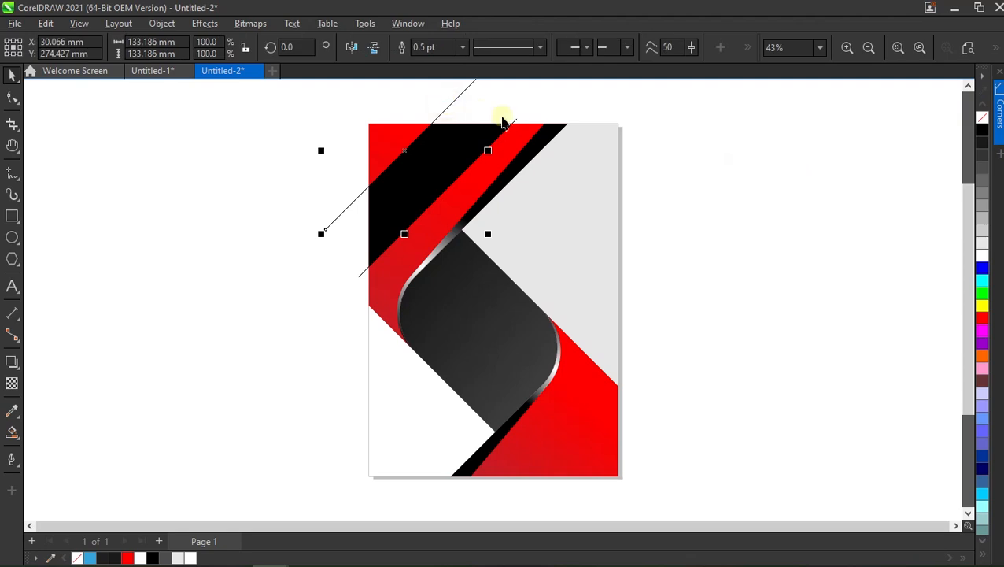
key("Delete")
left_click(514, 122)
key("Delete")
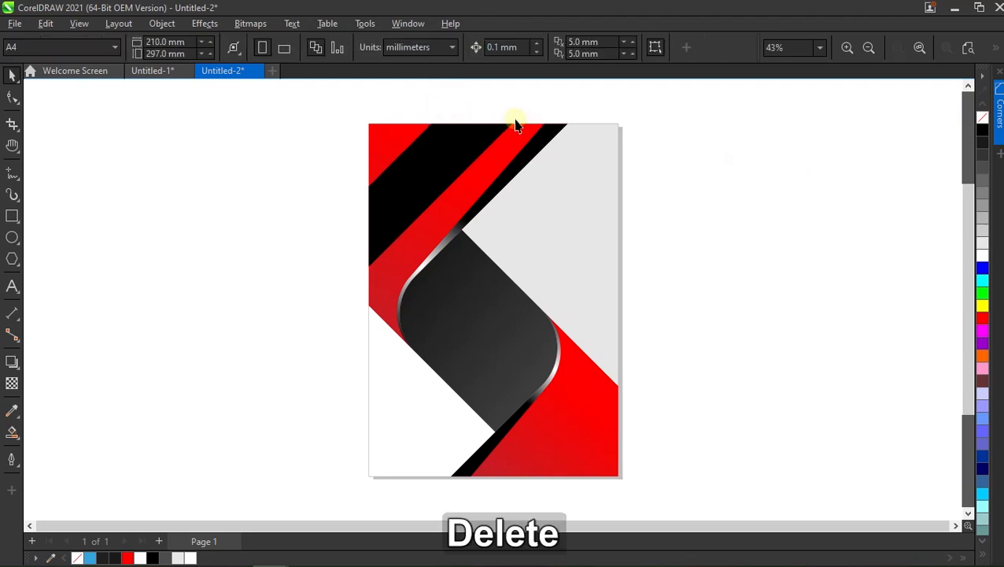
Draw a 45° line about 135 mm wide and high from the page's bottom edge across the lower red area.
left_click(11, 183)
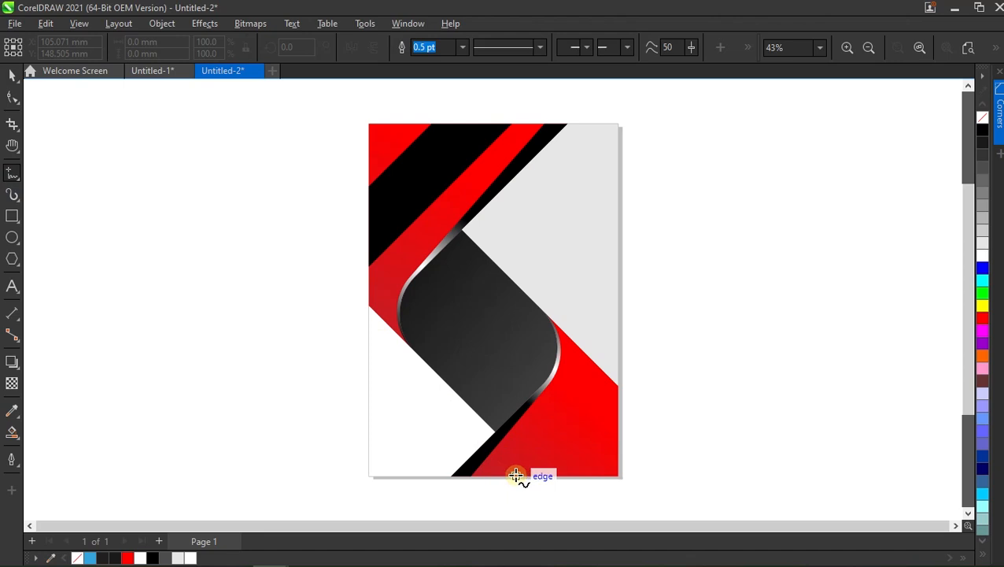
left_click(515, 476)
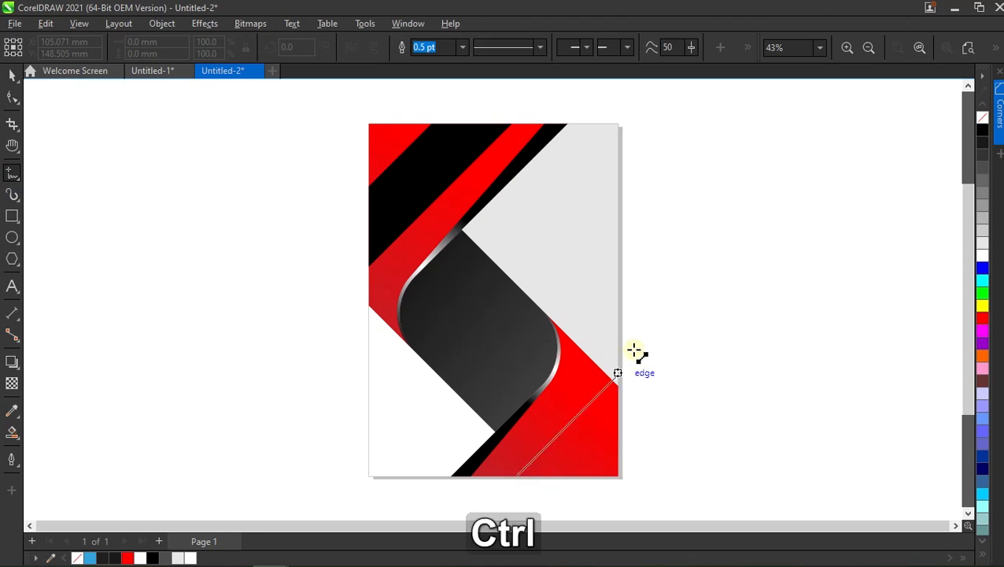
left_click(661, 302)
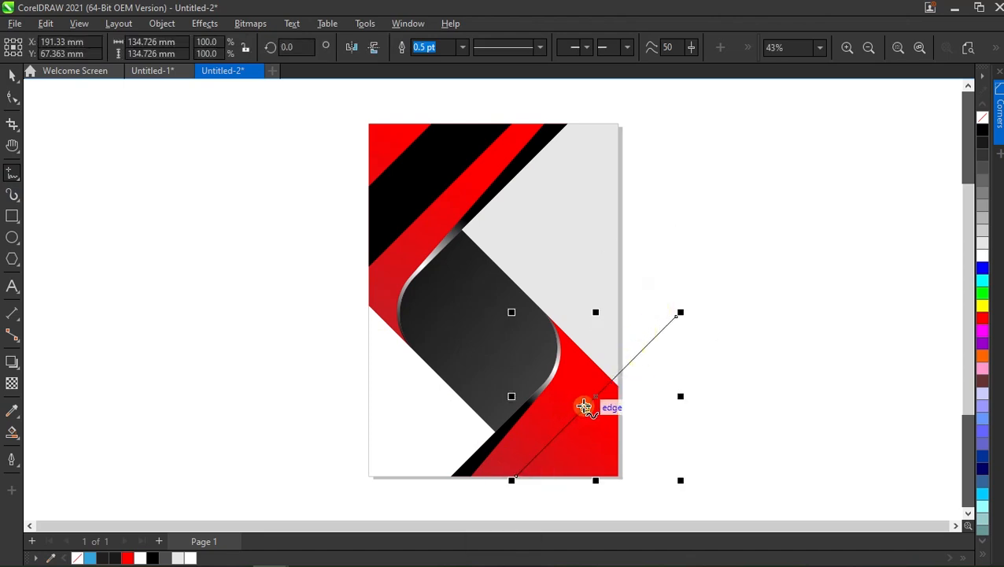
key("space")
left_click(689, 402)
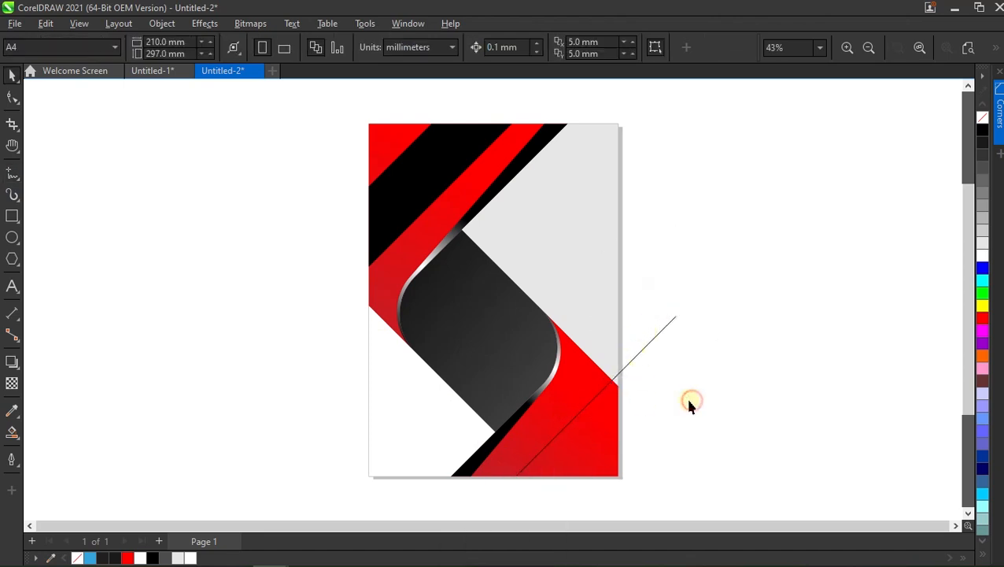
Smart-fill the lower-right corner area bounded by the diagonal line, and delete the line.
left_click(12, 431)
left_click(604, 429)
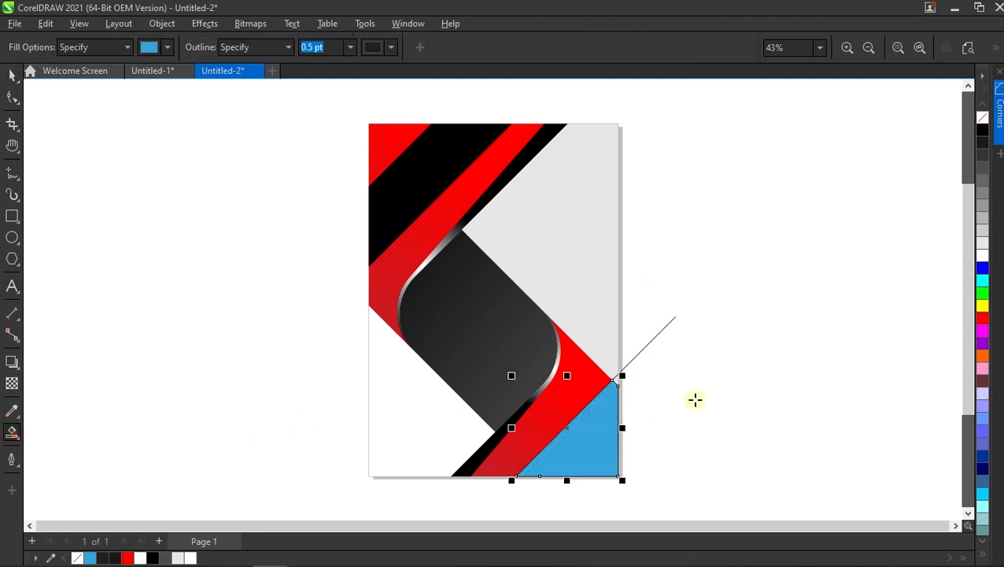
key("space")
left_click(657, 334)
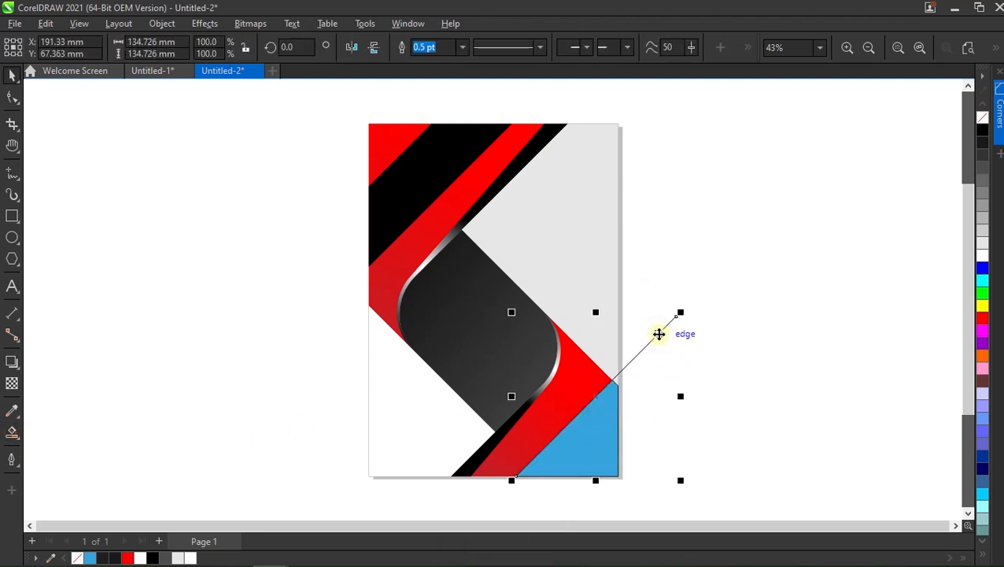
key("Delete")
Make the blue lower-right corner shape black and remove its outline.
left_click(598, 414)
right_click(984, 120)
left_click(981, 132)
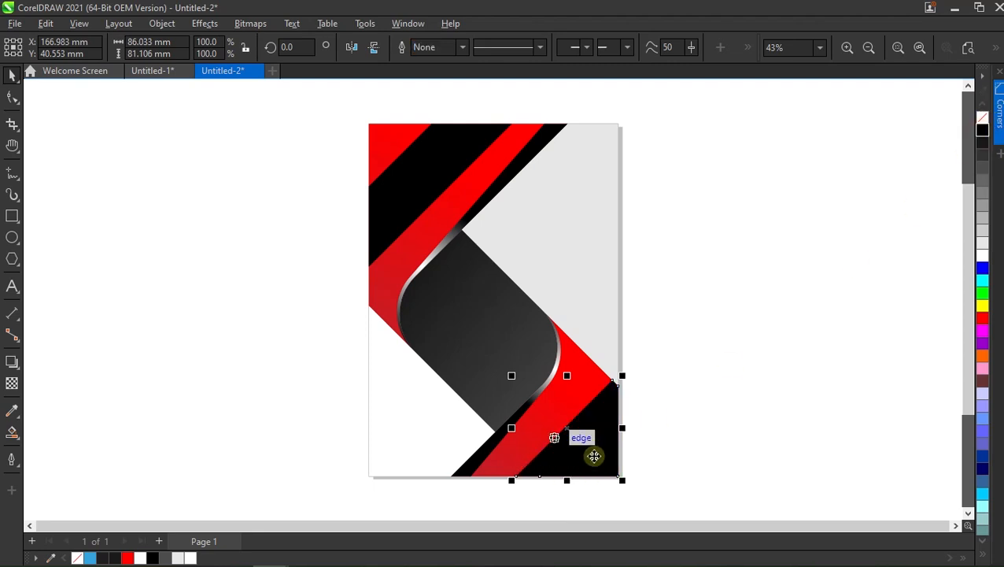
Apply a 45° linear transparency to the upper black band, fading out toward the upper right from a start well outside the page.
left_click(417, 191)
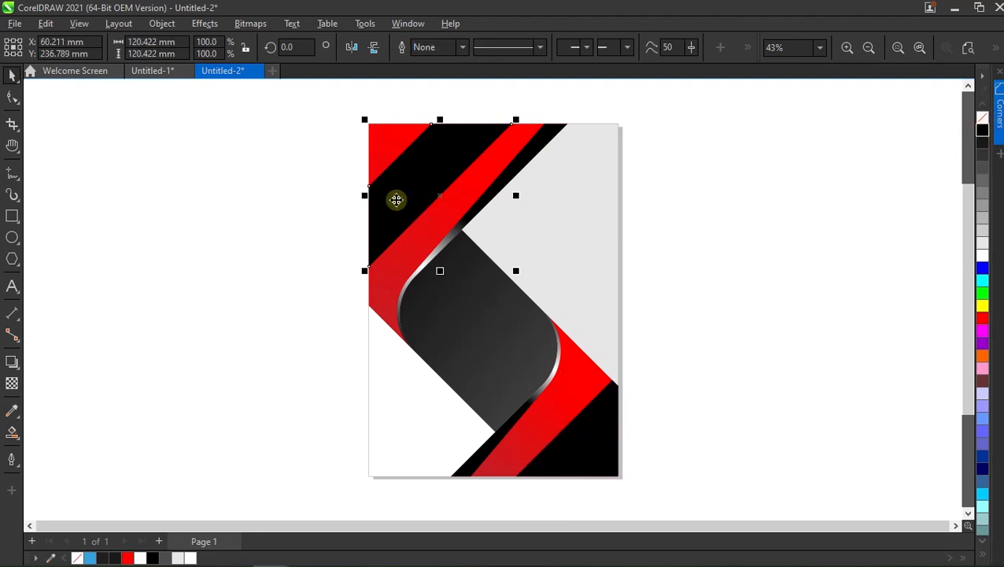
left_click(12, 383)
left_click_drag(313, 251, 409, 157)
left_click_drag(310, 250, 216, 343)
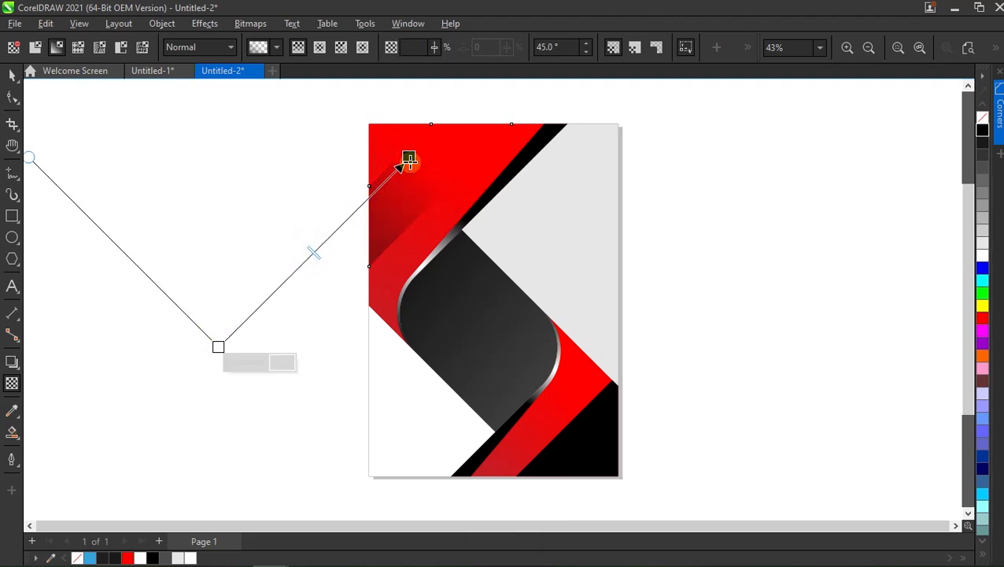
left_click(11, 74)
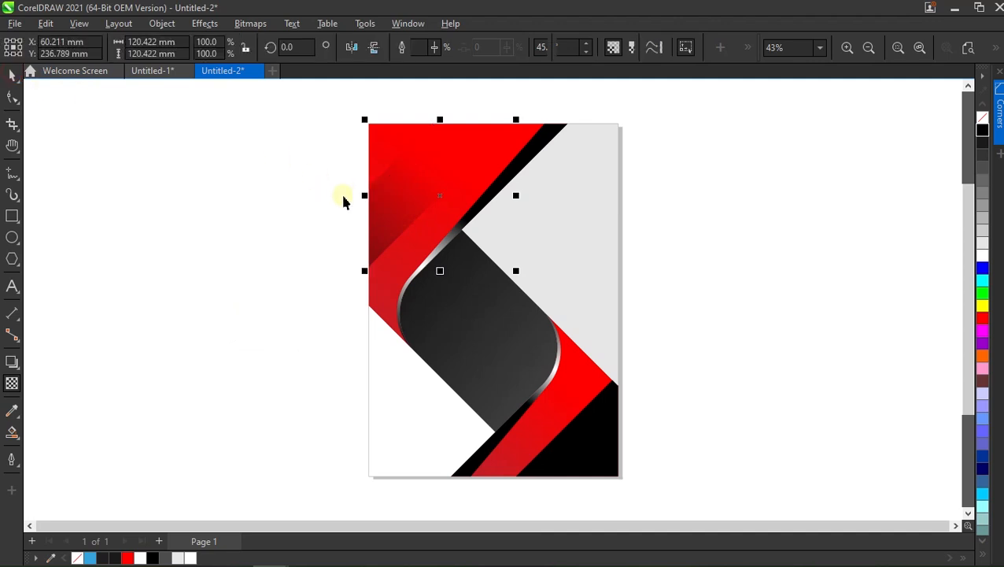
left_click(580, 446)
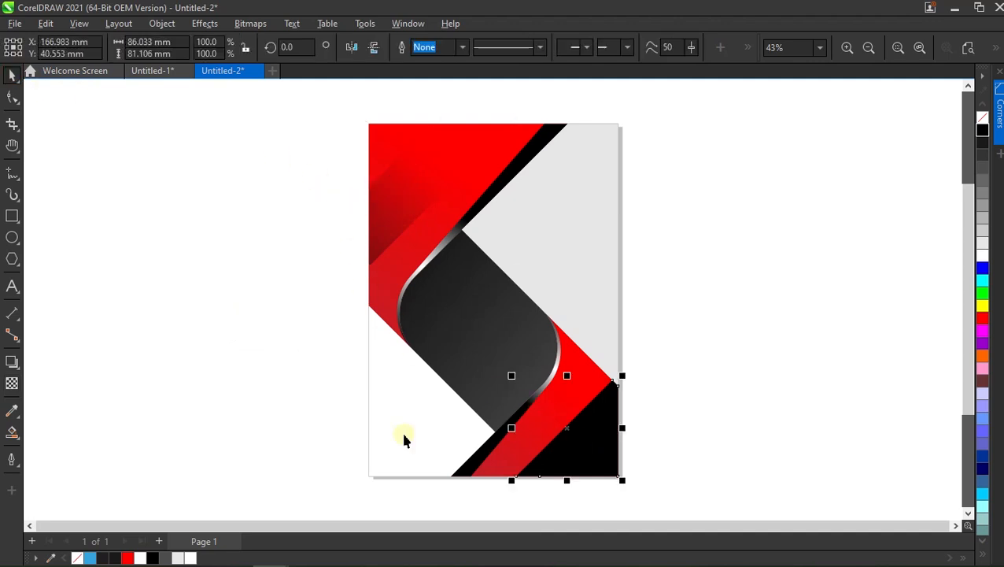
Apply a 46.7° linear transparency to the black lower-right corner shape, fading toward the upper right from a start well below the page.
left_click(12, 383)
left_click_drag(511, 490, 598, 424)
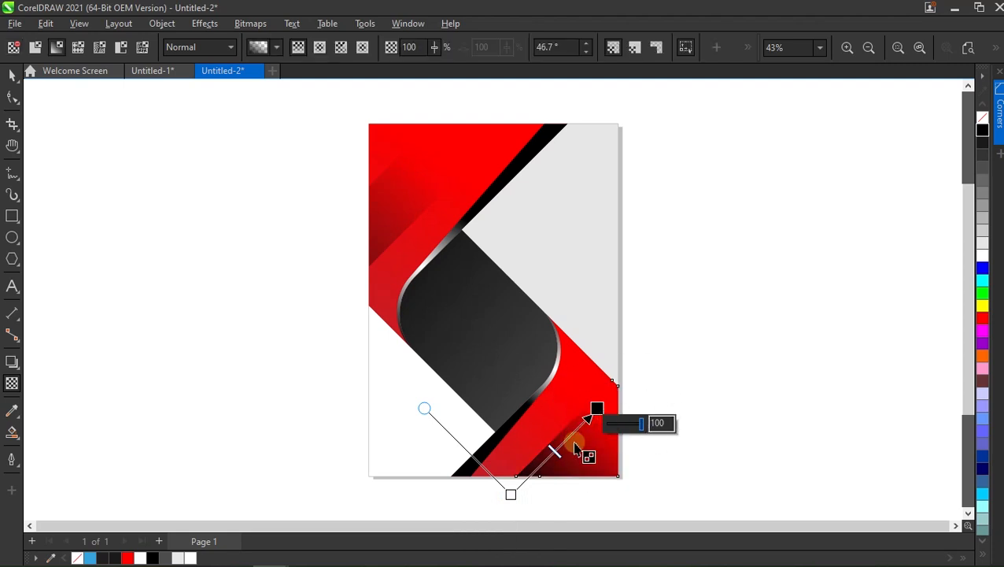
scroll(543, 287, "down", 2)
left_click_drag(524, 435, 460, 495)
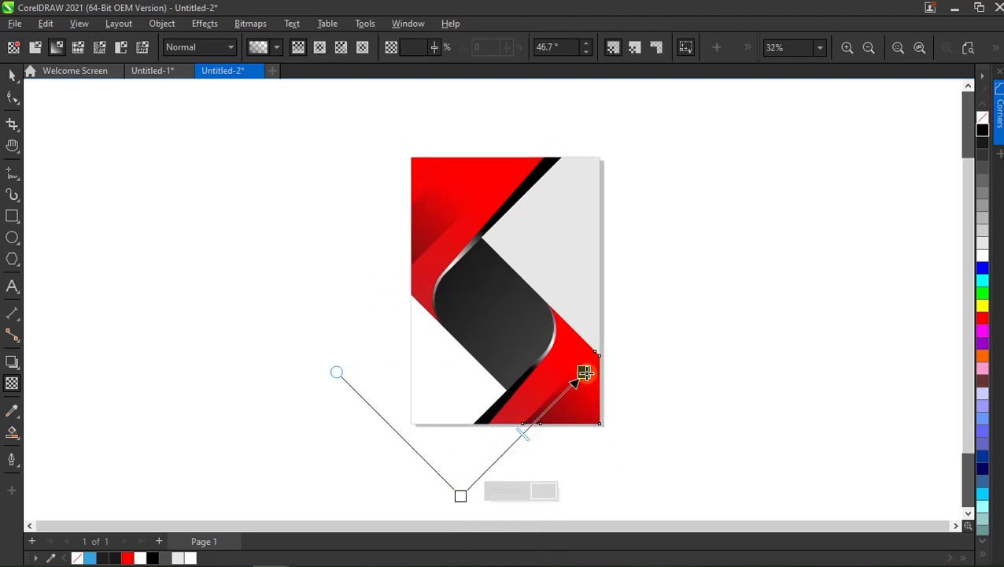
scroll(579, 381, "up", 1)
left_click(13, 77)
left_click(189, 261)
Convert the lower-right corner shading to a 300 dpi RGB bitmap with transparent background.
left_click(551, 419)
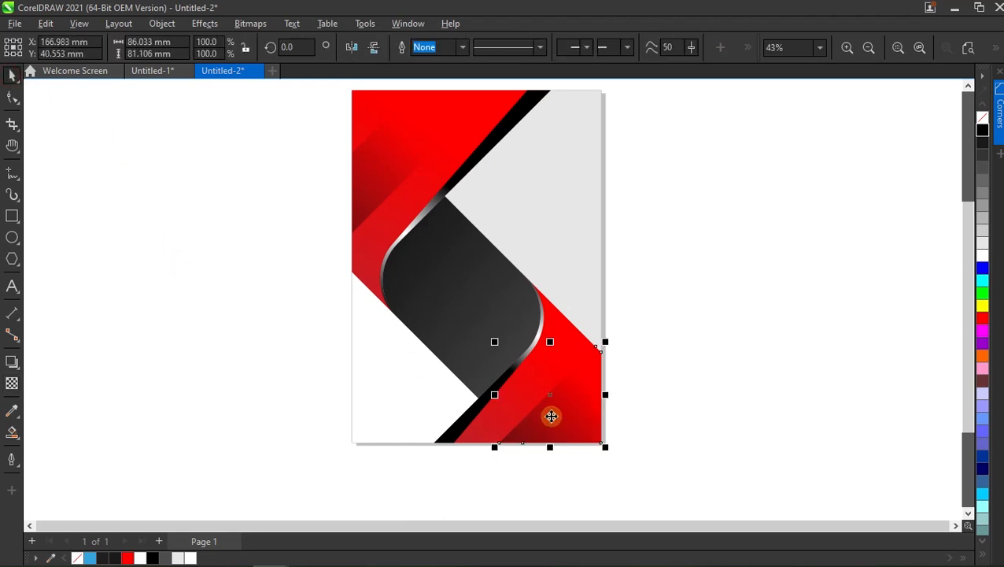
left_click(250, 23)
left_click(245, 40)
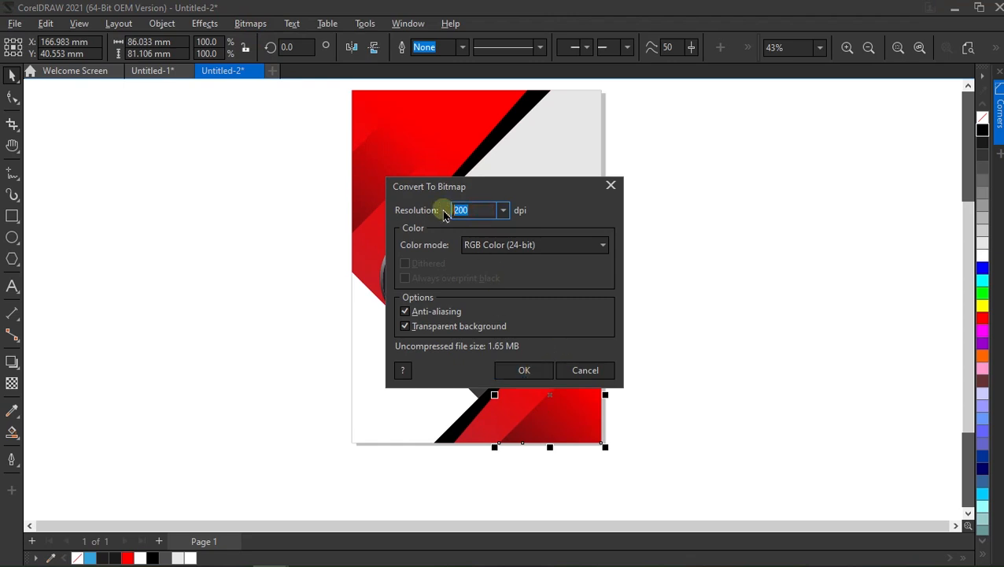
type("300")
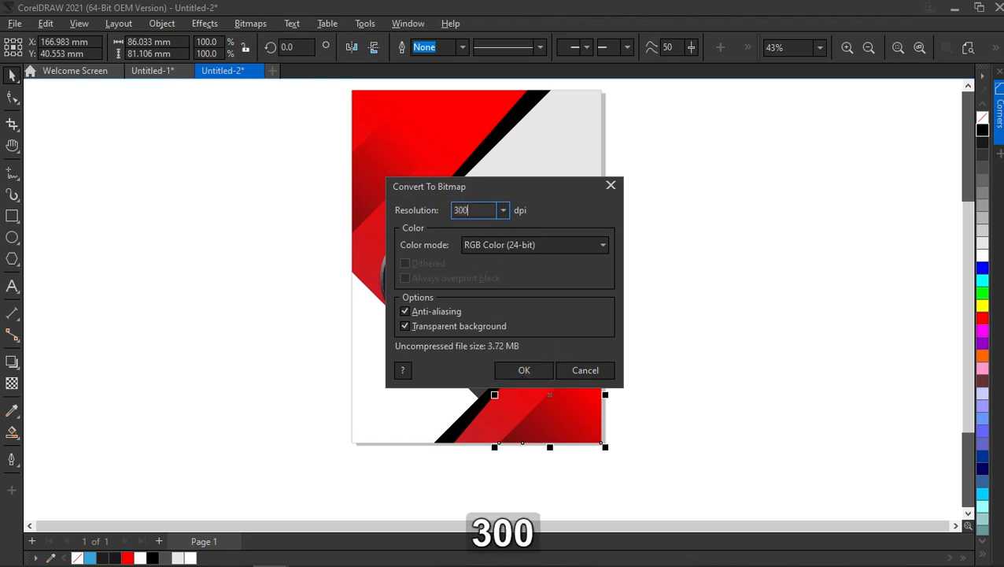
key("Return")
Convert the black shading band in the upper-left red area to a 300 dpi RGB bitmap with transparent background.
left_click(387, 177)
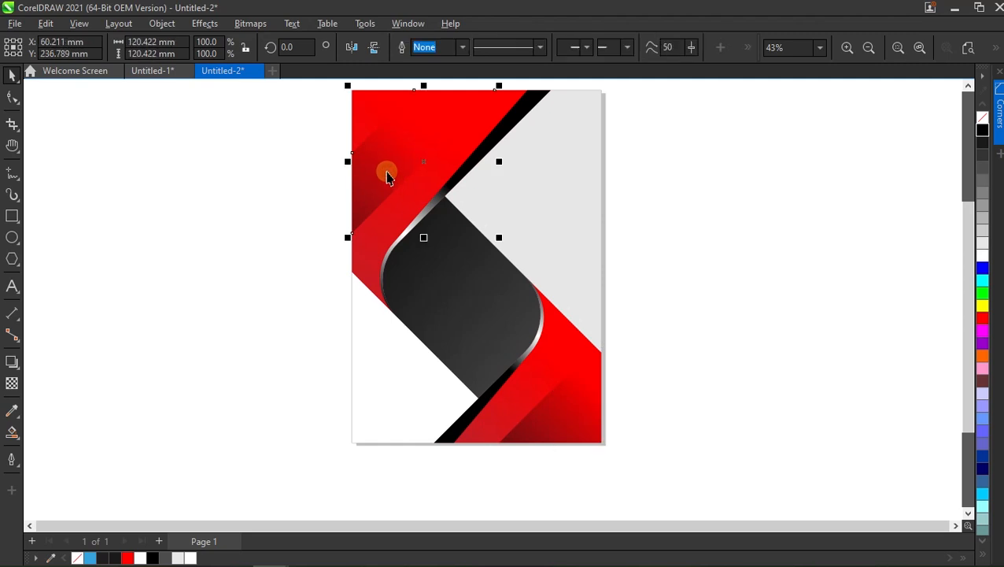
left_click(250, 23)
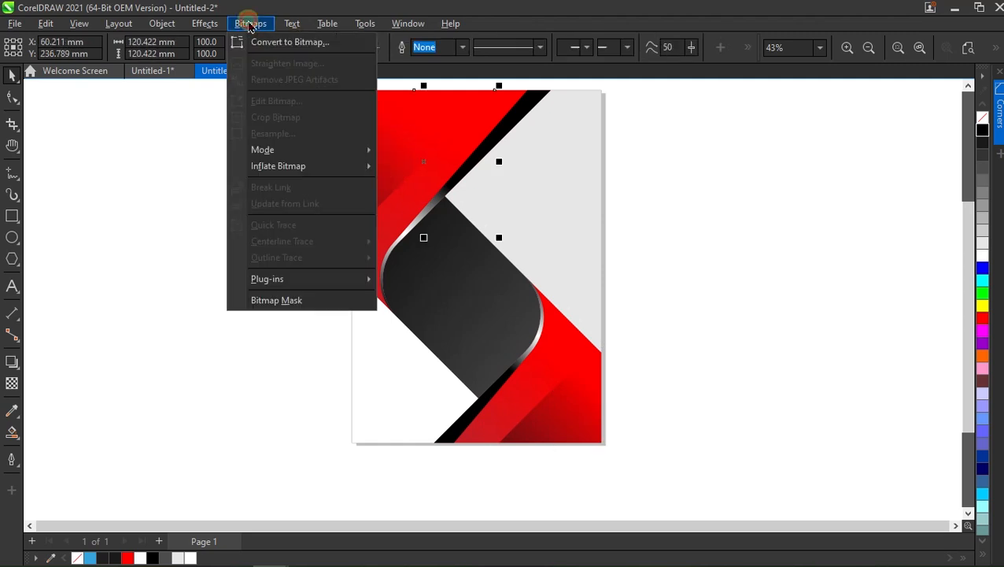
left_click(250, 39)
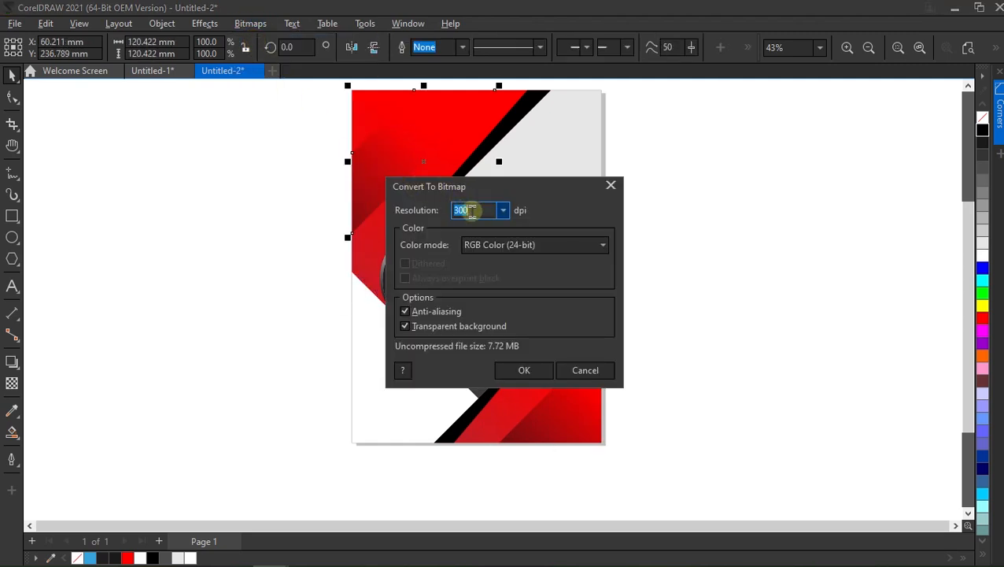
left_click(521, 373)
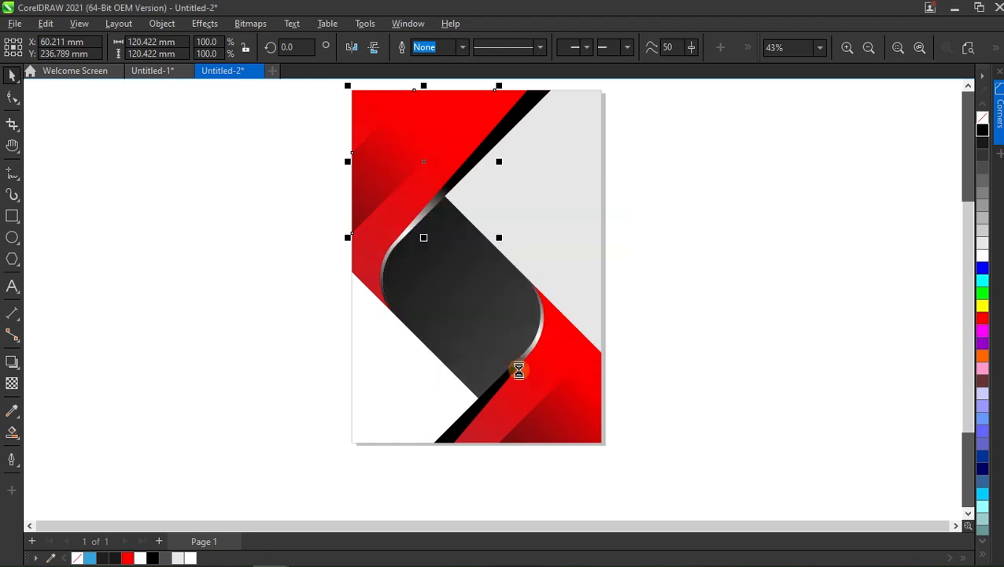
Apply a 135° linear transparency to the upper-left shading bitmap, fading toward the upper left and ending just outside the page edge.
left_click(12, 381)
left_click_drag(400, 199, 352, 139)
left_click_drag(403, 201, 442, 229)
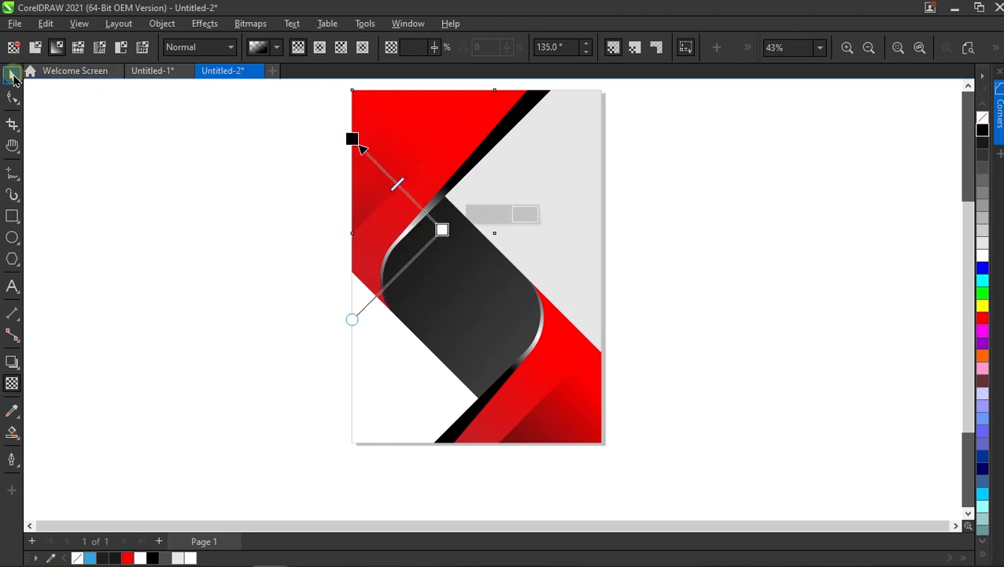
left_click_drag(352, 139, 338, 125)
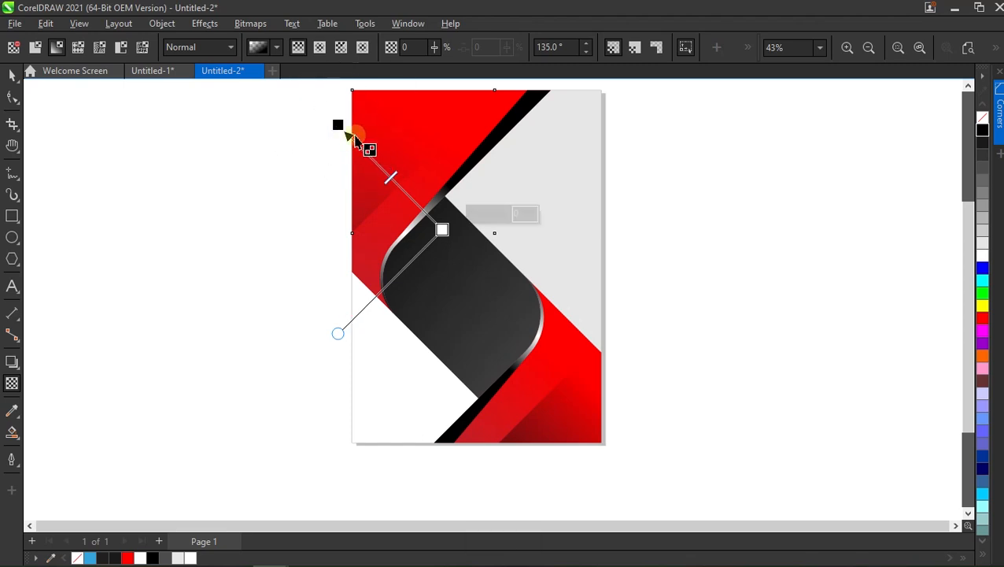
left_click(12, 75)
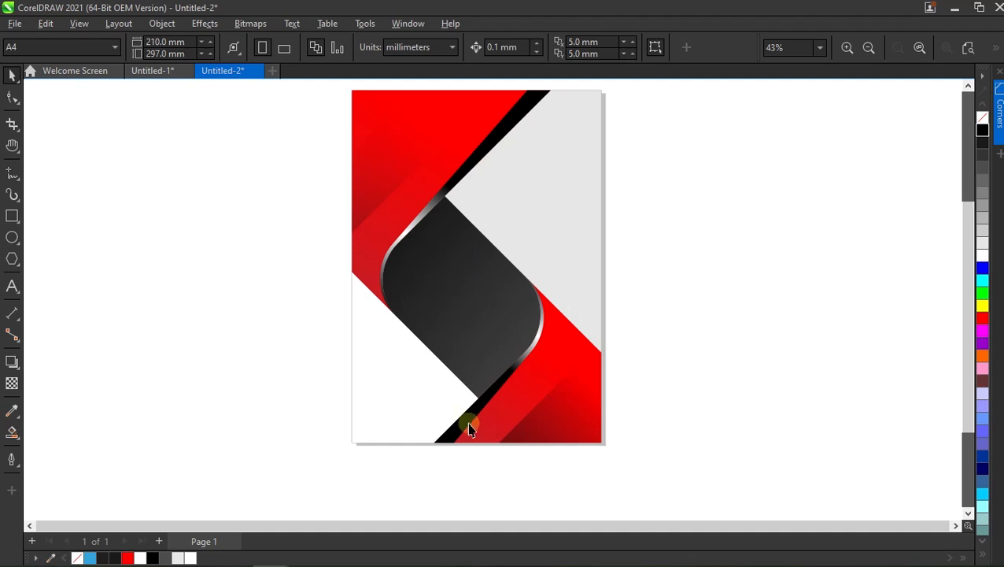
Apply a 133.3° linear transparency to the lower-right shading bitmap, fading toward the upper left with a short transition inside the red area.
left_click(12, 383)
mouse_move(543, 405)
left_mouse_down()
mouse_move(614, 460)
mouse_move(535, 380)
mouse_move(560, 407)
left_mouse_up()
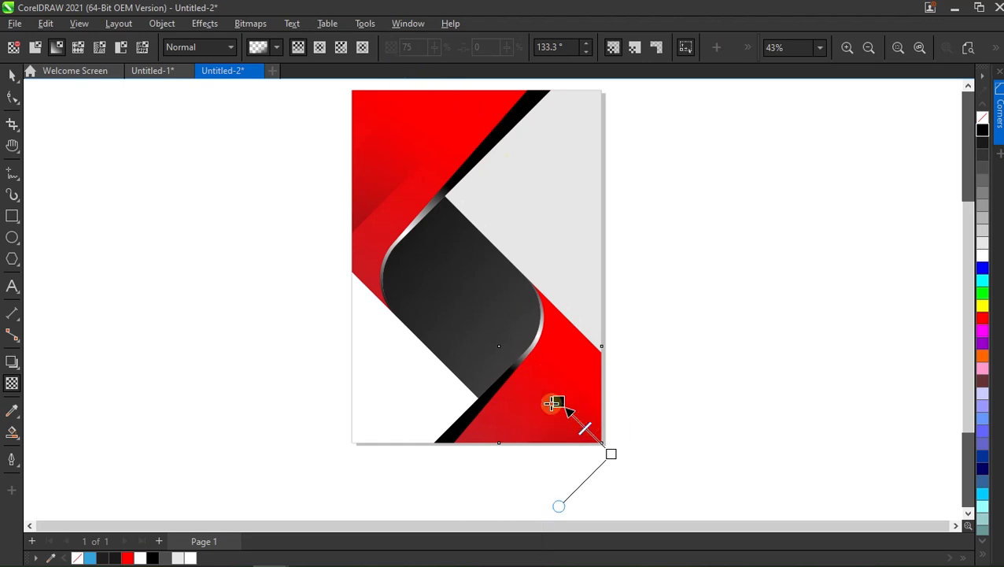
left_click_drag(646, 473, 551, 371)
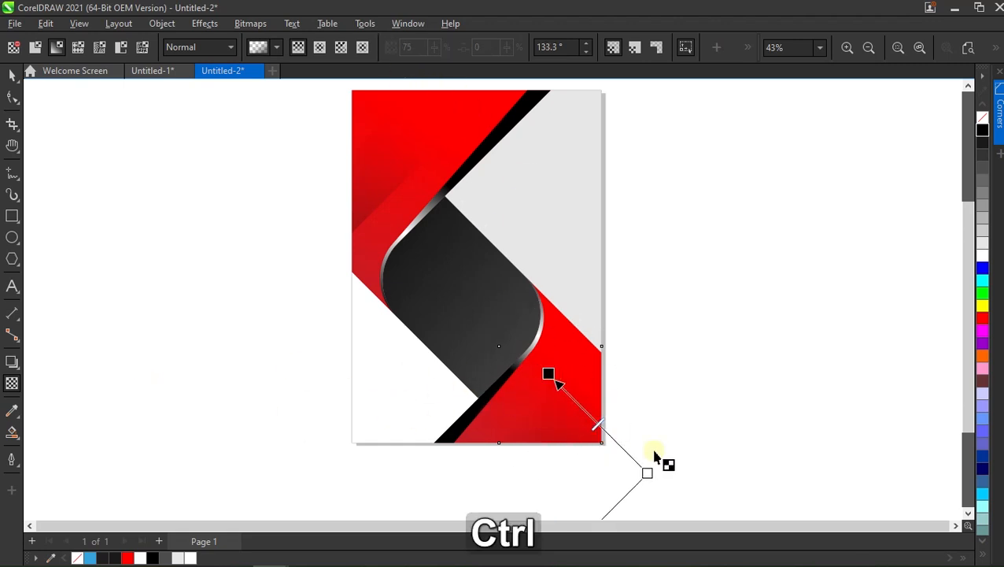
left_click_drag(646, 472, 589, 415)
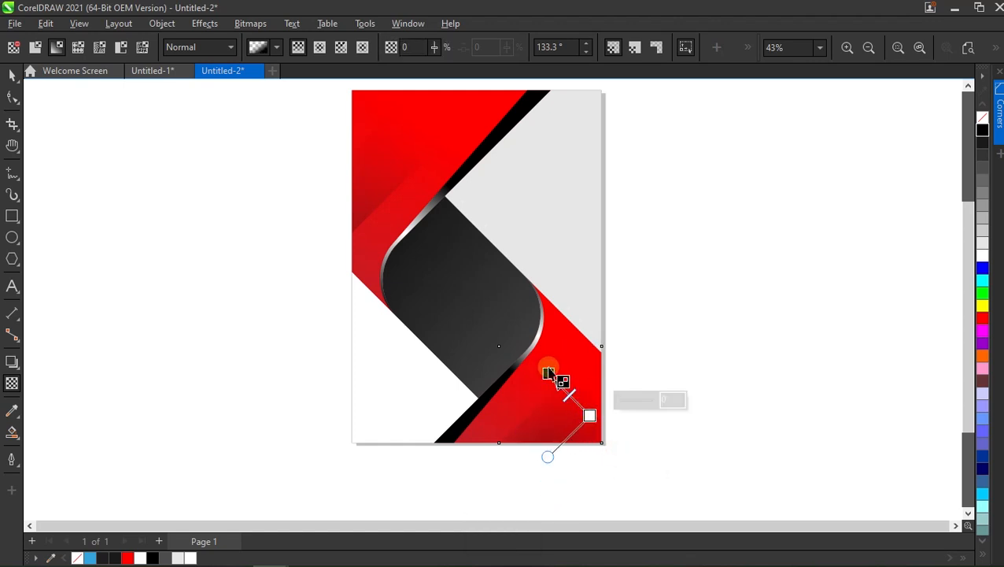
mouse_move(548, 372)
left_mouse_down()
mouse_move(542, 364)
mouse_move(552, 378)
left_mouse_up()
mouse_move(590, 415)
left_mouse_down()
mouse_move(610, 432)
mouse_move(585, 411)
left_mouse_up()
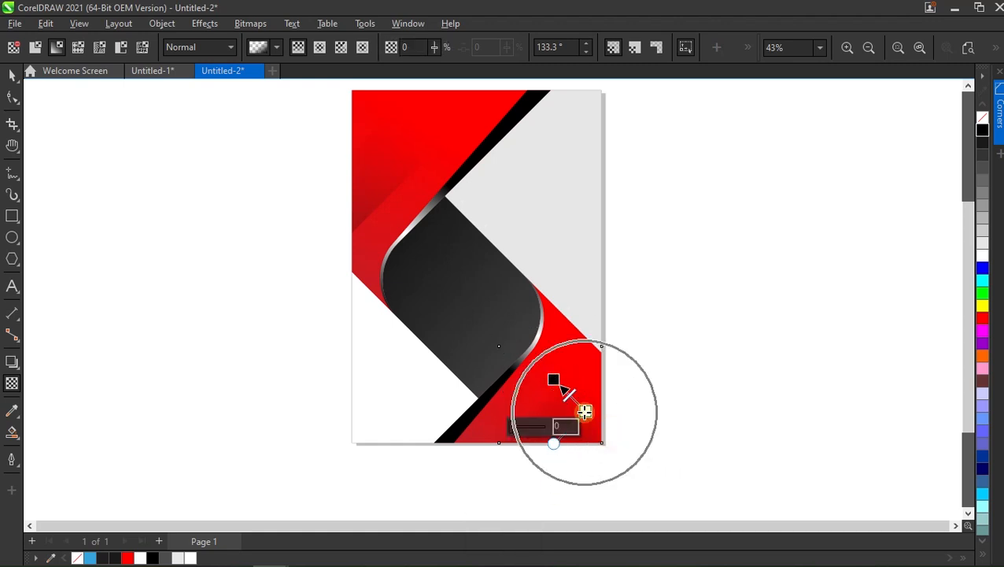
left_click(13, 77)
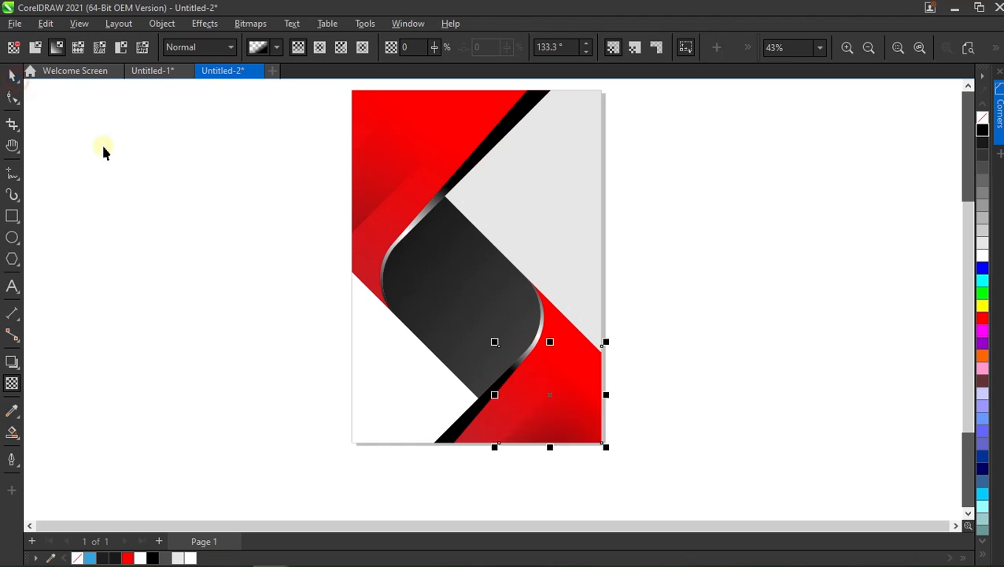
left_click(235, 282)
Select all objects of the page design and group them.
scroll(496, 421, "down", 1)
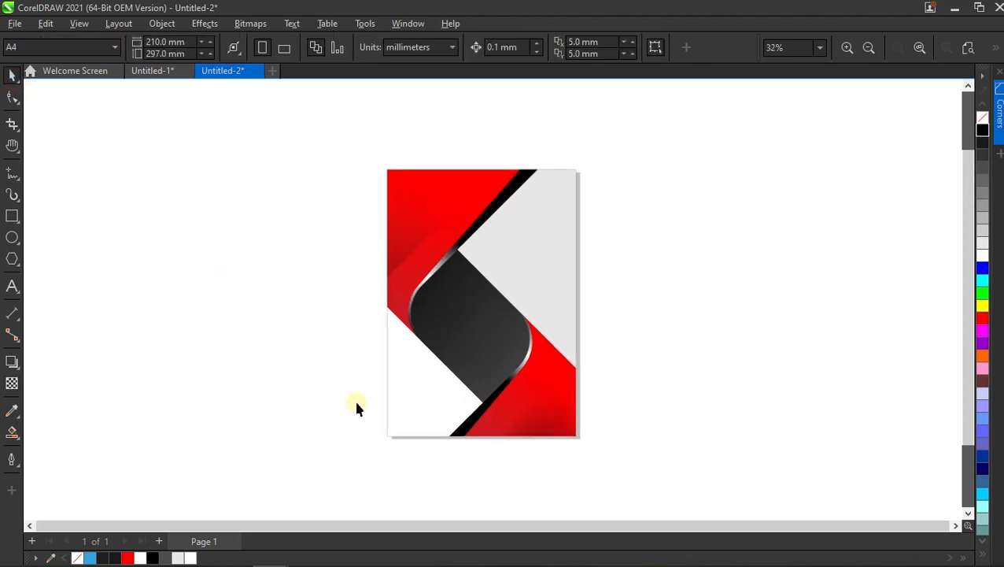
scroll(331, 343, "up", 1)
left_click_drag(560, 282, 684, 457)
right_click(483, 274)
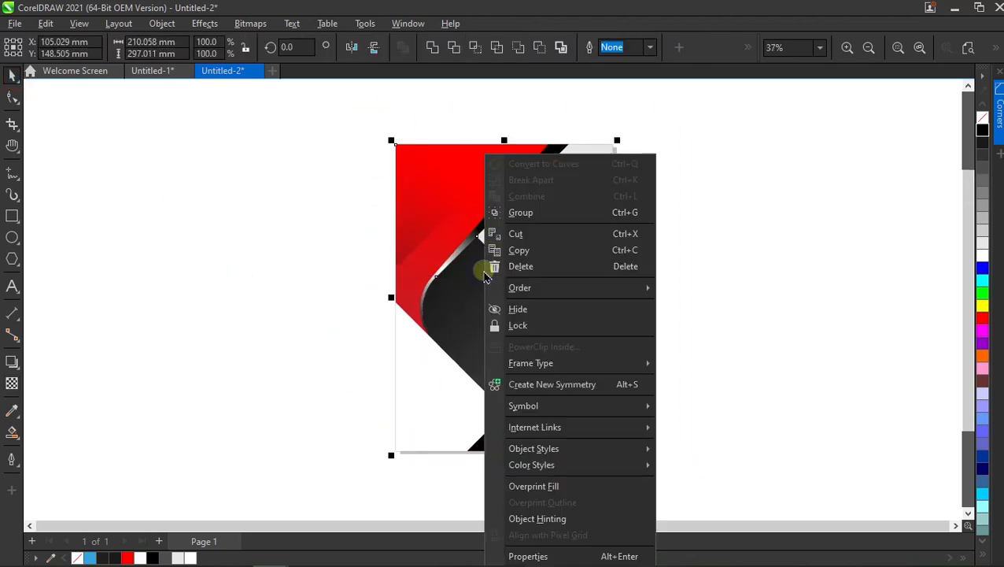
left_click(598, 213)
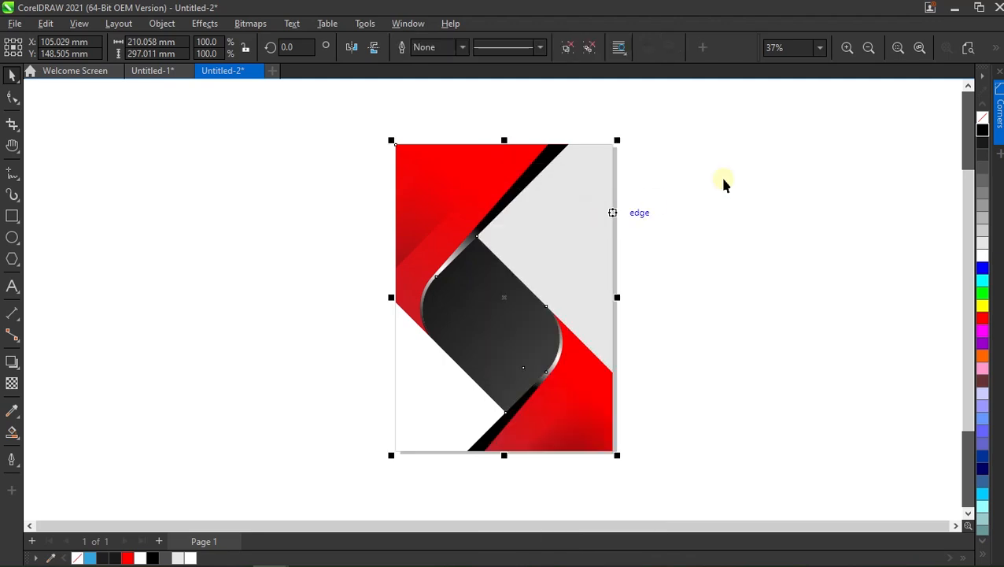
Fit the whole design in the view and show it in full-screen preview.
left_click(898, 48)
left_click(836, 152)
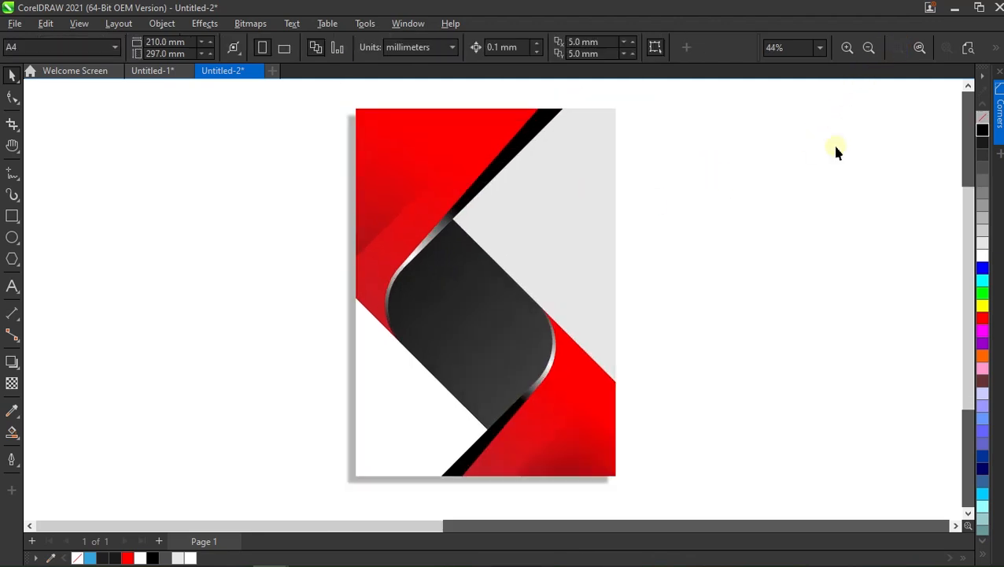
left_click(919, 49)
right_click(712, 154)
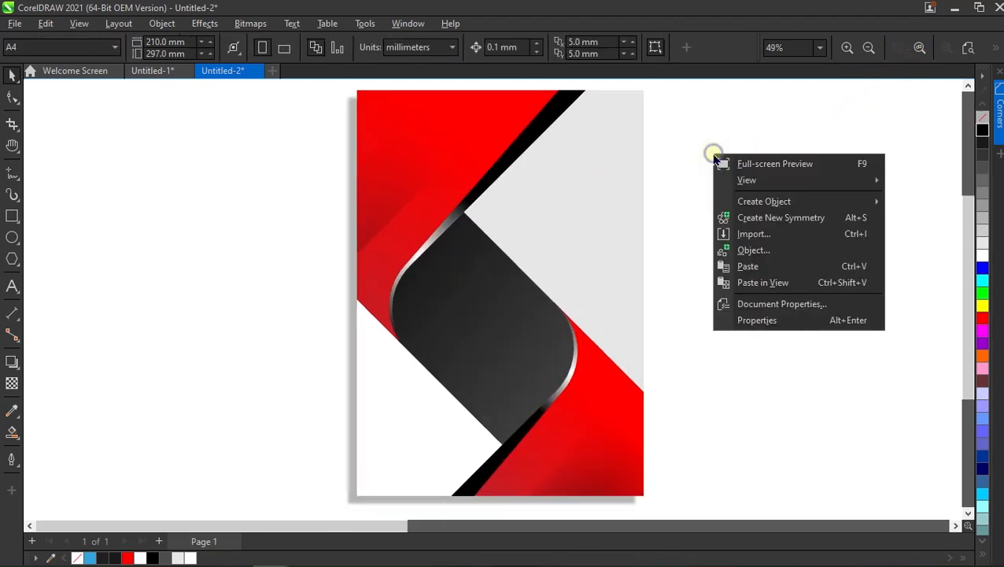
left_click(773, 165)
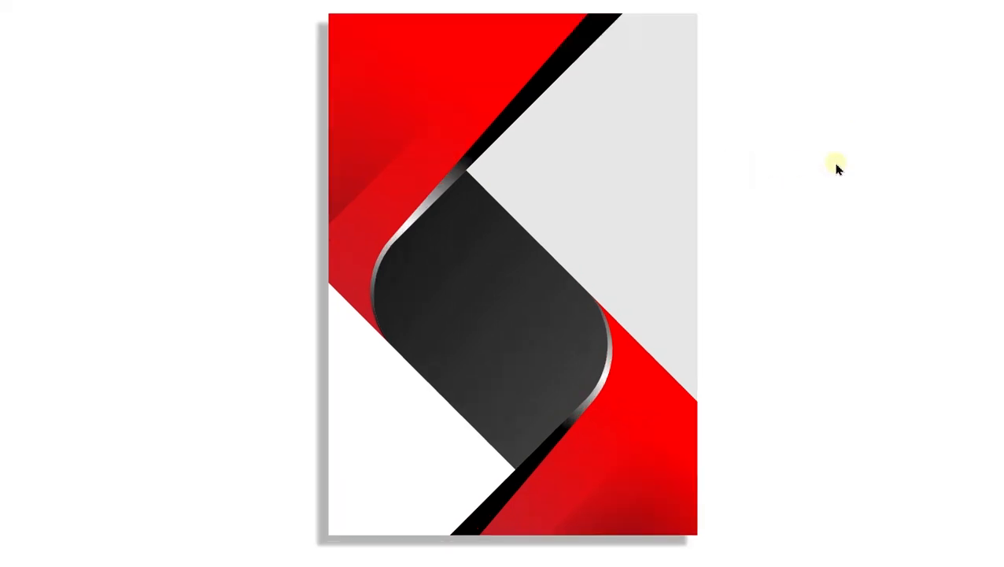